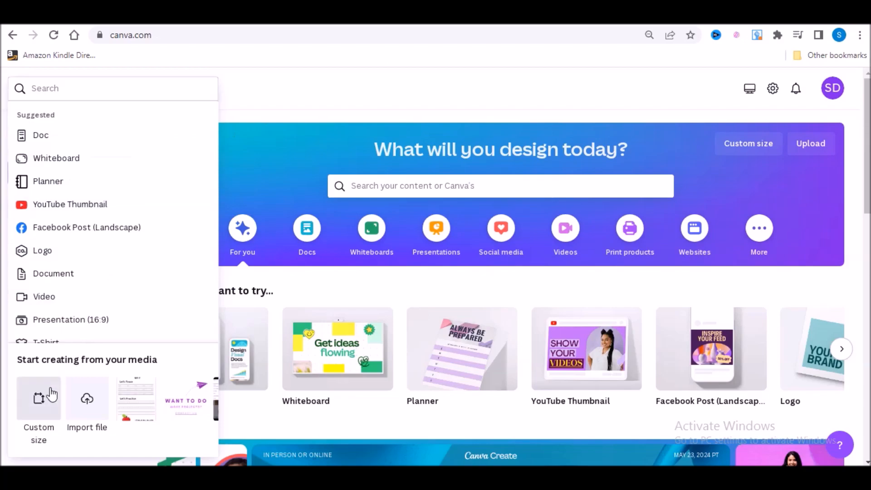
# - Create a new custom-size design 8.5 in wide and 11 in high
pyautogui.click(39, 402)
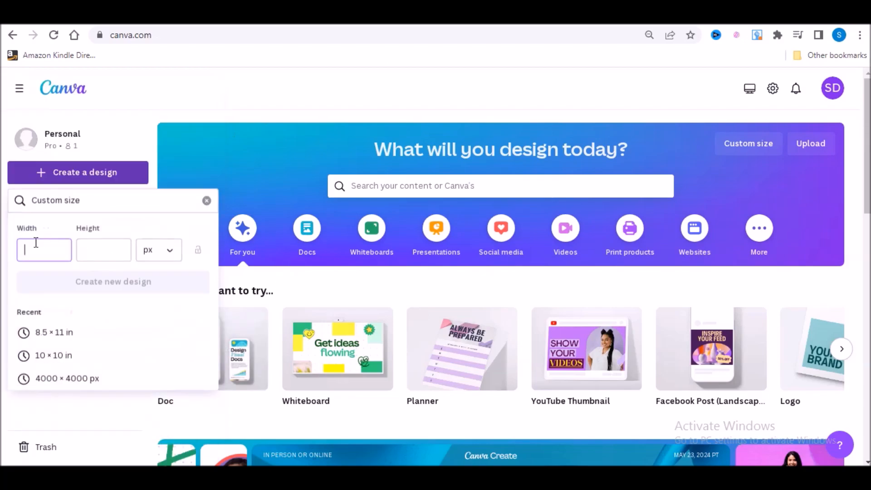
pyautogui.click(169, 252)
pyautogui.click(159, 306)
pyautogui.write('8.5')
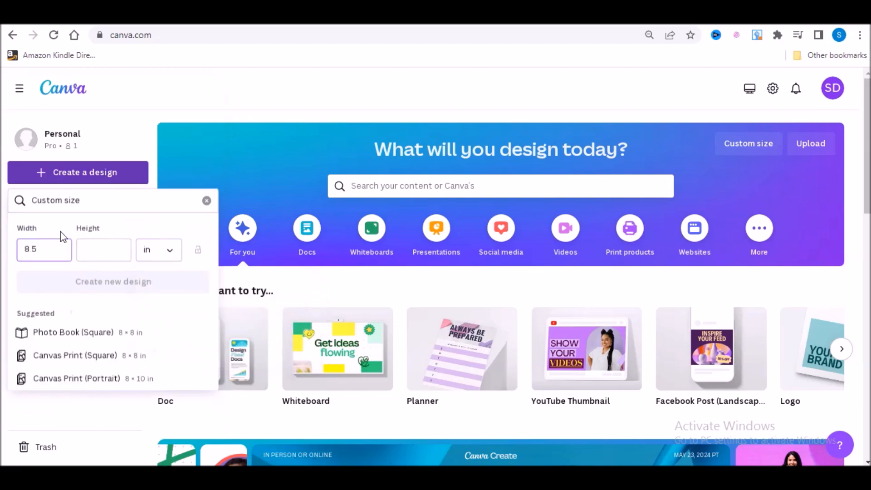
pyautogui.click(95, 254)
pyautogui.write('11')
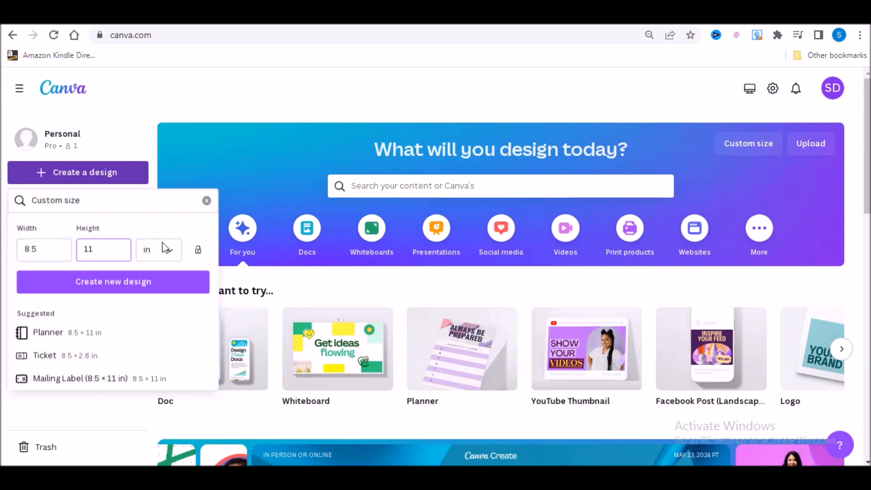
pyautogui.click(137, 285)
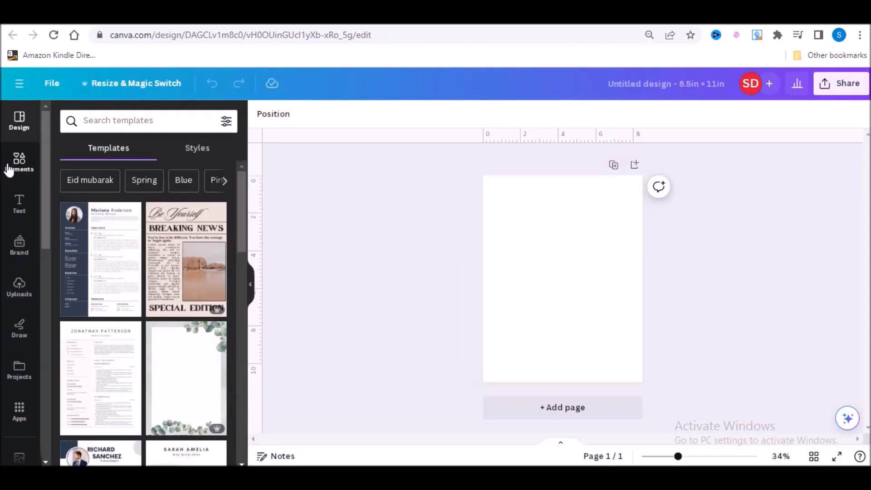
# - Search the elements library for "kids writing" and show all the graphics results
pyautogui.click(7, 170)
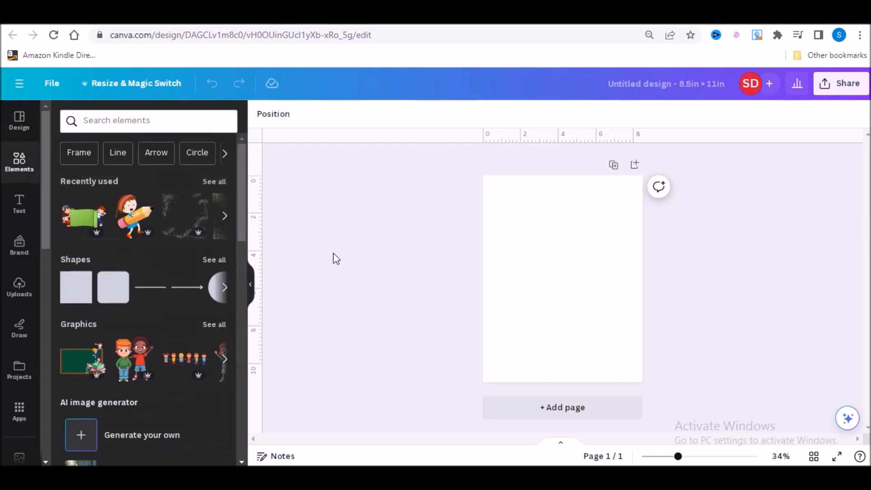
pyautogui.click(142, 123)
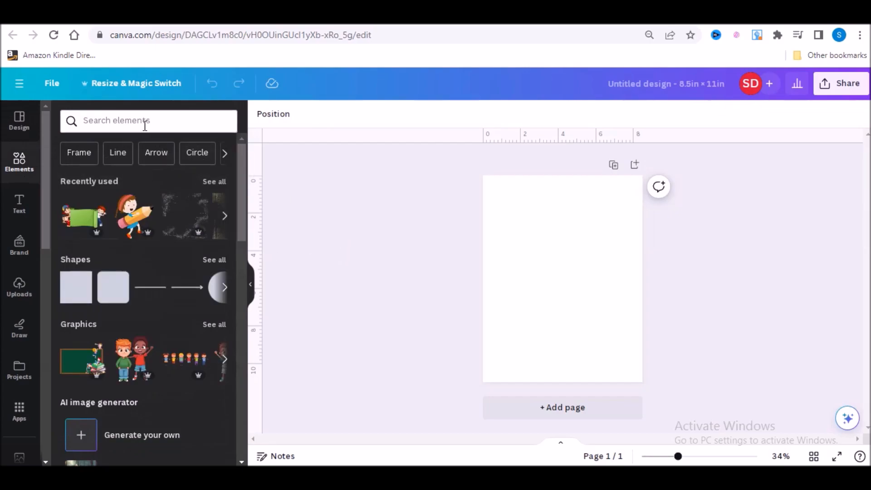
pyautogui.write('kids')
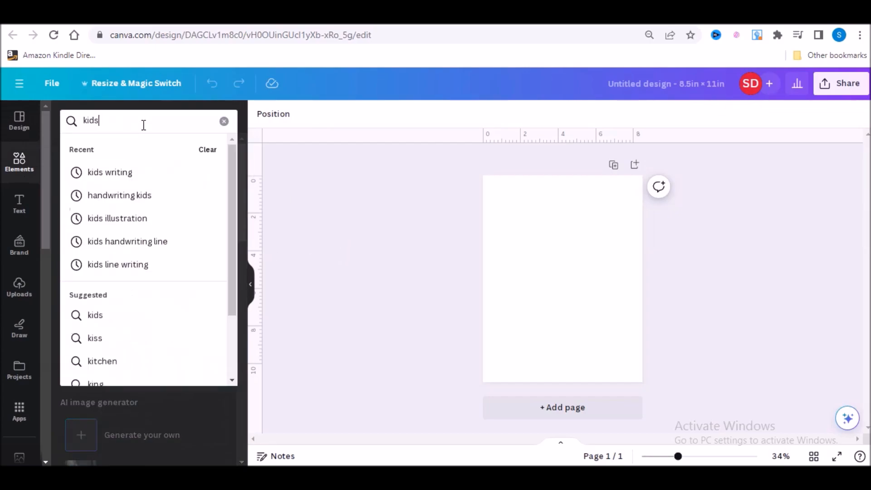
pyautogui.write(' writing')
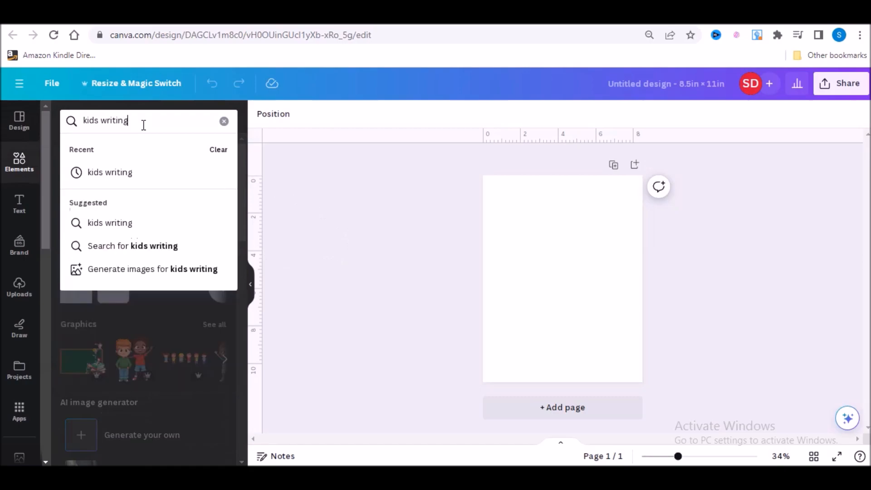
pyautogui.press('Return')
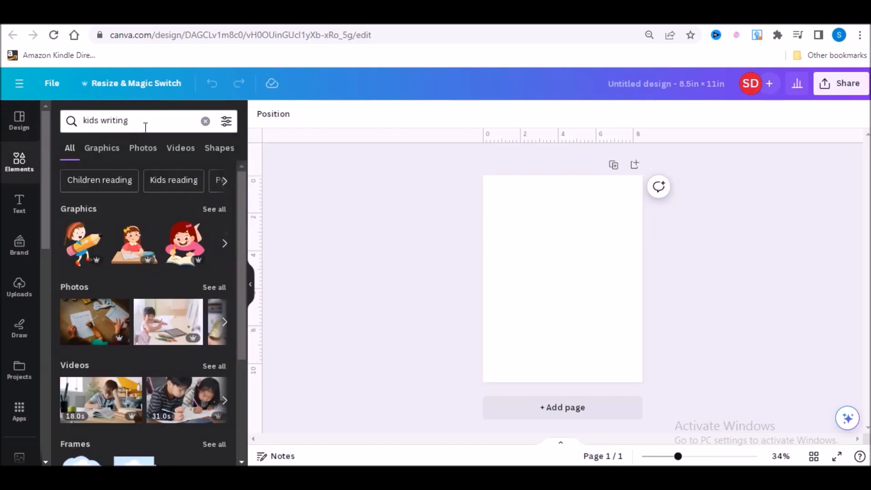
pyautogui.click(219, 210)
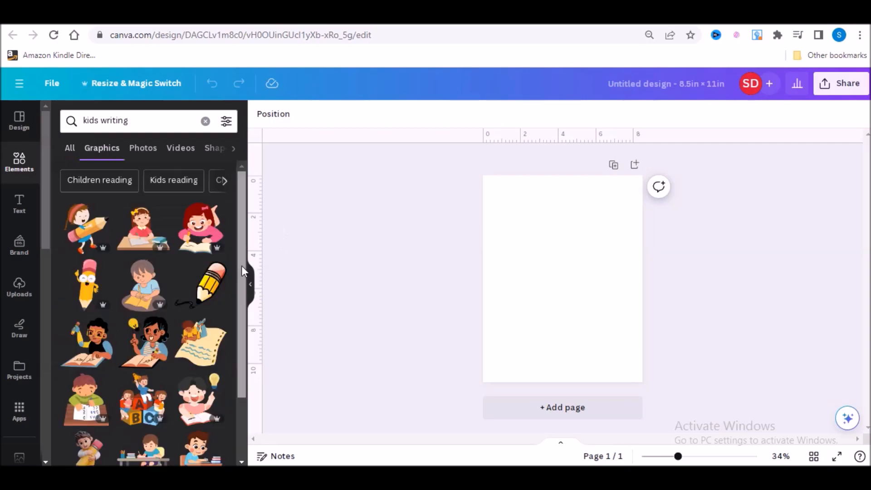
# - Open all Magic Recommendations for the green chalkboard graphic with kids, and delete the chalkboard placed on the page
pyautogui.moveTo(241, 266); pyautogui.dragTo(242, 293)
pyautogui.scroll(-10, 223, 332)
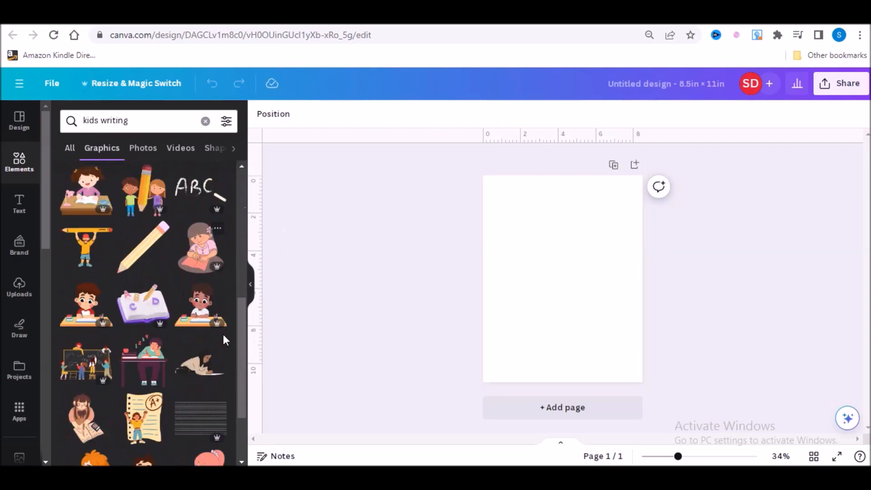
pyautogui.click(170, 285)
pyautogui.click(205, 321)
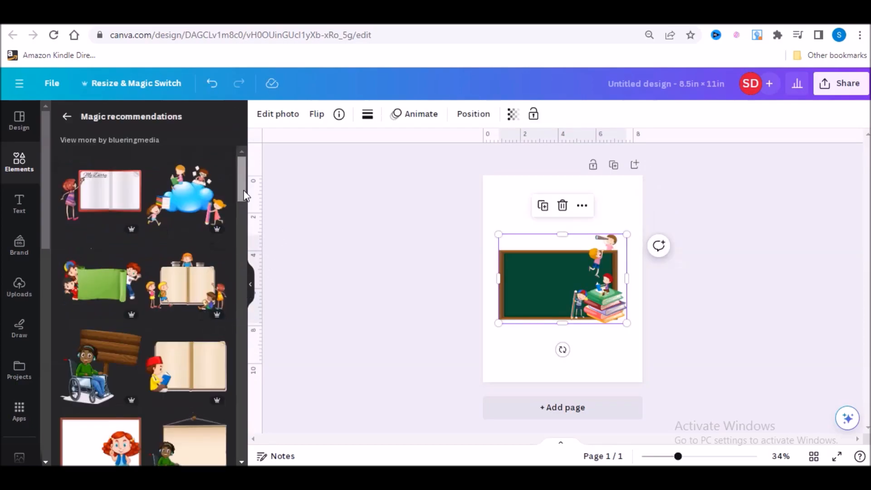
pyautogui.moveTo(242, 181); pyautogui.dragTo(267, 382)
pyautogui.press('Delete')
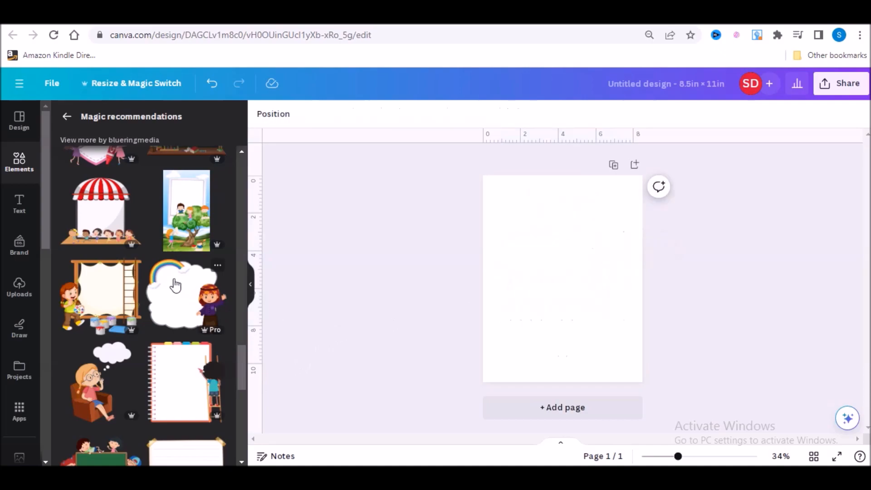
# - Add the white cloud graphic with a rainbow and waving child, enlarged to nearly the page width and centred on the page
pyautogui.click(192, 284)
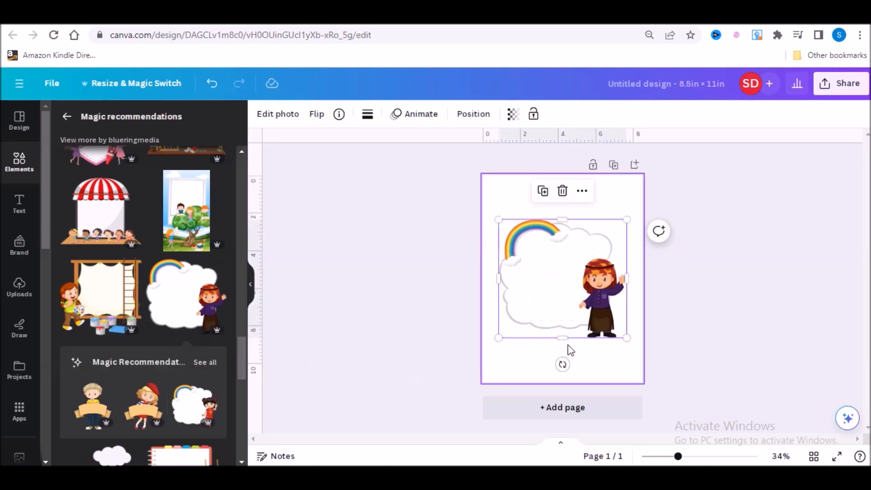
pyautogui.moveTo(629, 338); pyautogui.dragTo(643, 353)
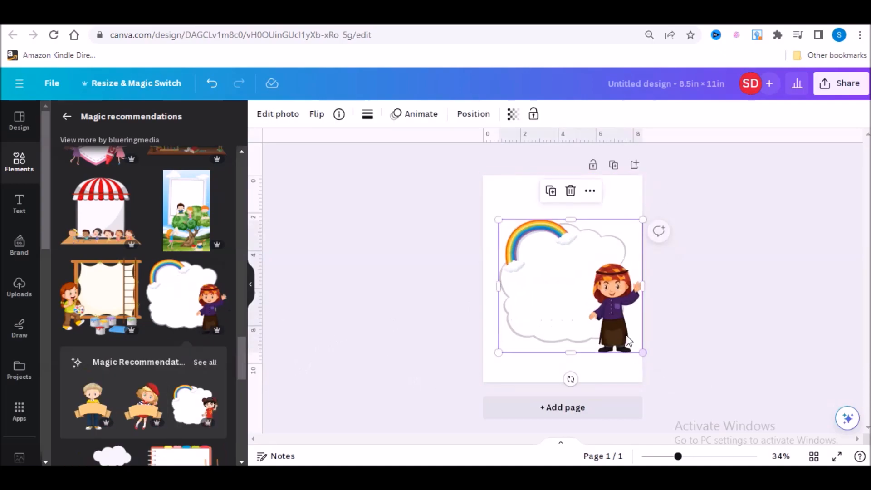
pyautogui.moveTo(490, 217); pyautogui.dragTo(487, 209)
pyautogui.moveTo(577, 318); pyautogui.dragTo(576, 312)
pyautogui.click(388, 276)
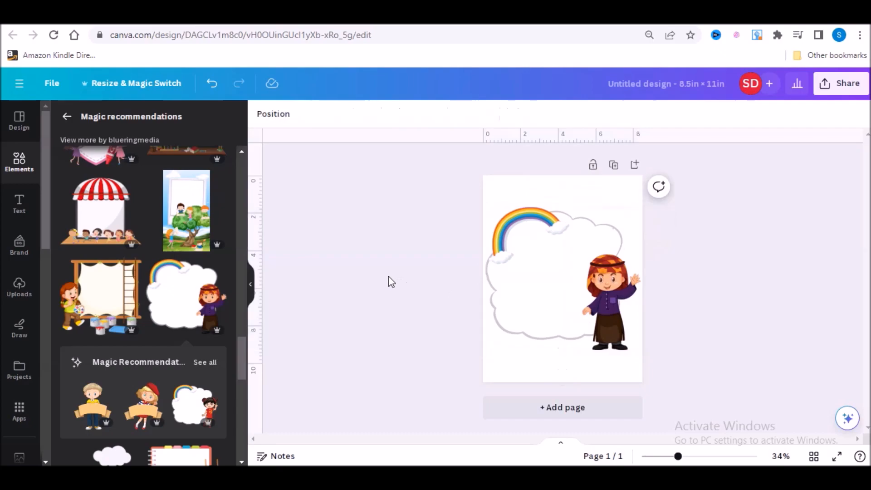
# - Search the elements library for "blue background" graphics
pyautogui.click(10, 174)
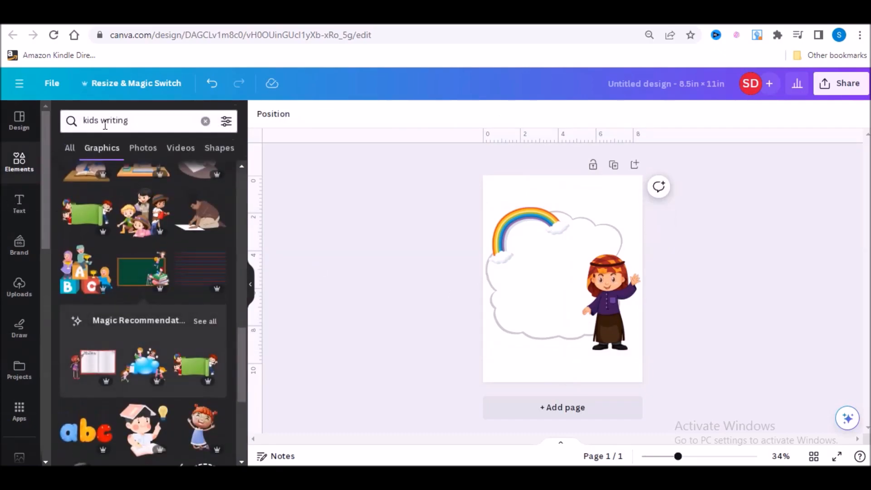
pyautogui.click(139, 119)
pyautogui.write('b')
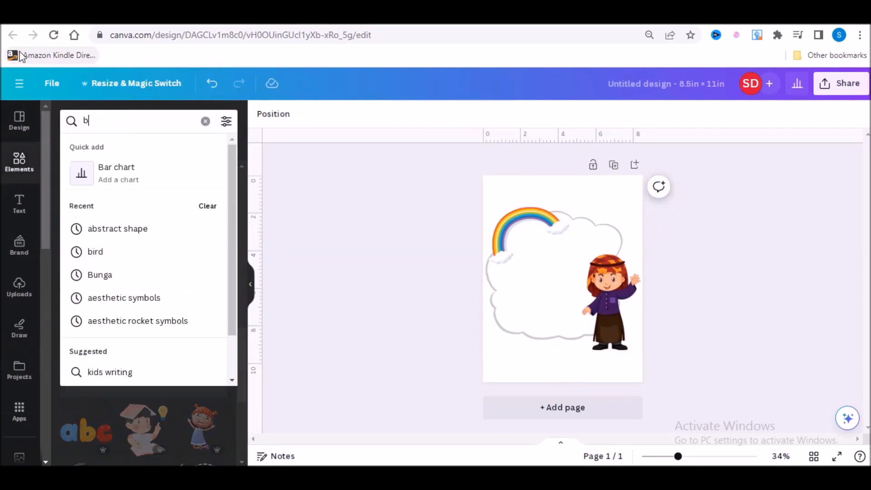
pyautogui.write('lue ')
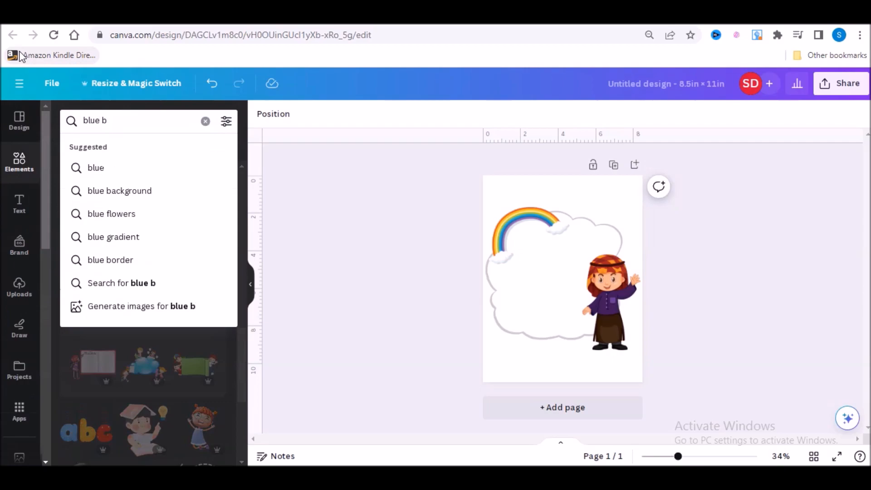
pyautogui.write('b')
pyautogui.click(116, 191)
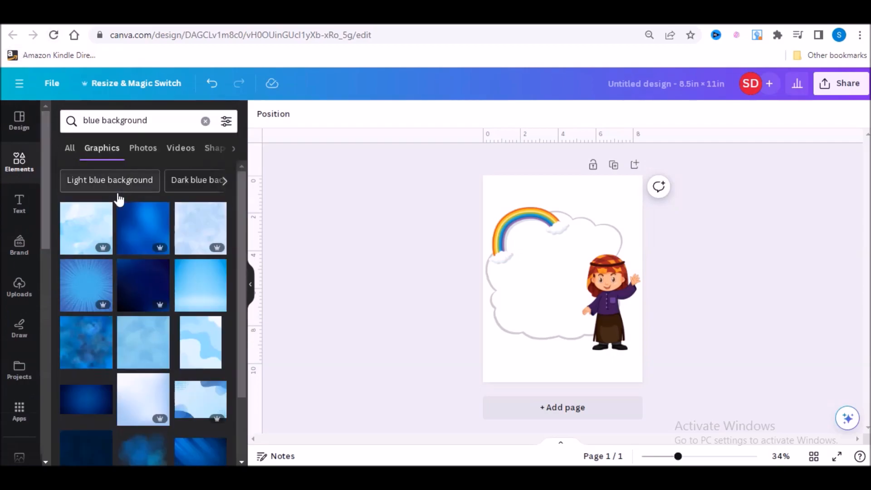
pyautogui.click(217, 209)
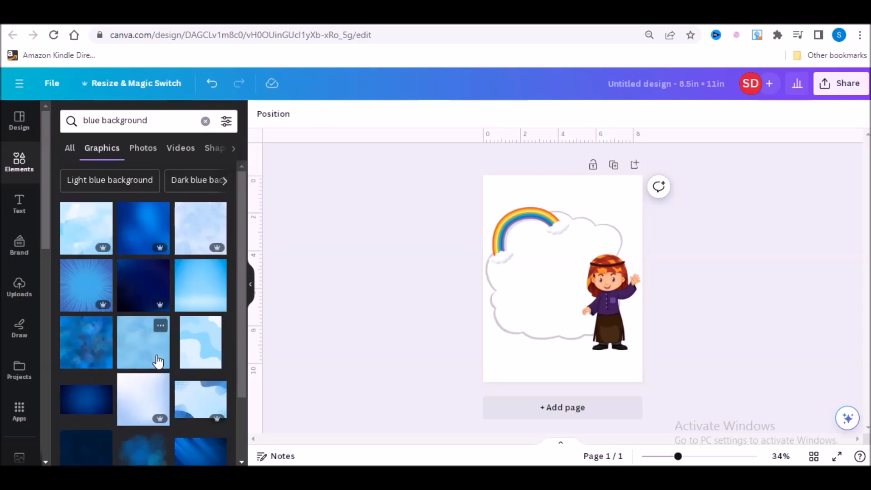
# - Add the blue sunburst graphic with radiating rays and set it as the page background
pyautogui.click(88, 286)
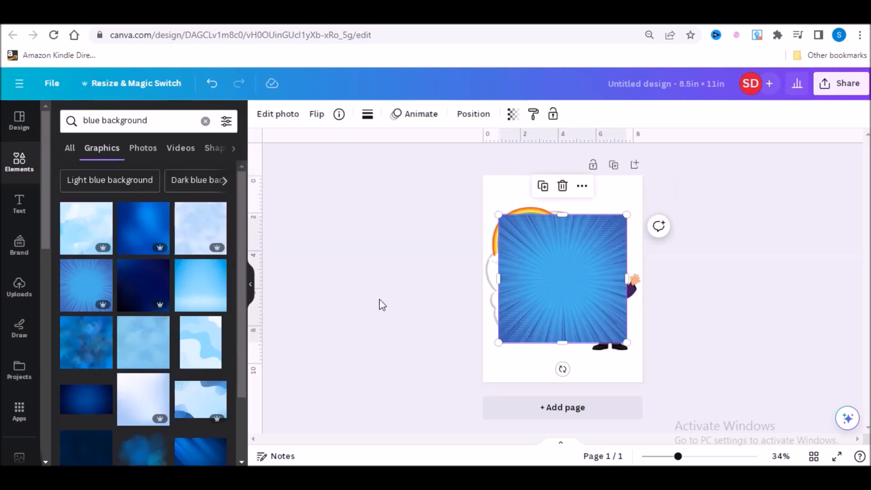
pyautogui.rightClick(543, 288)
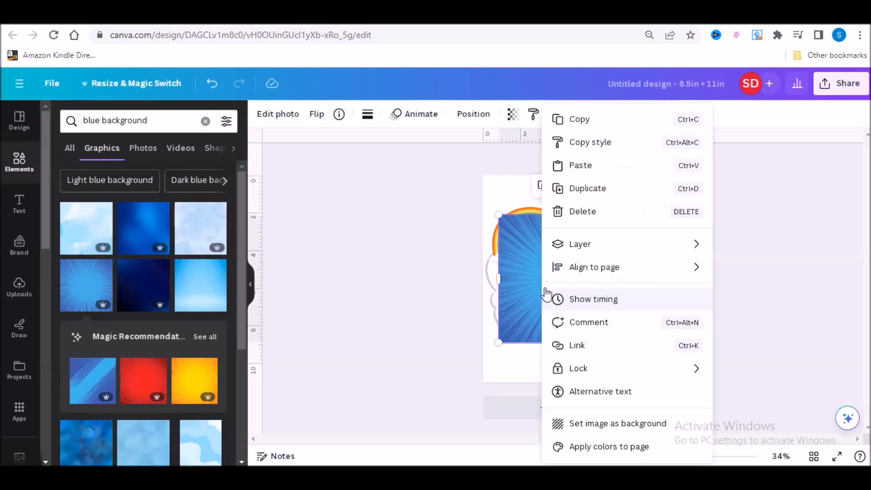
pyautogui.click(583, 424)
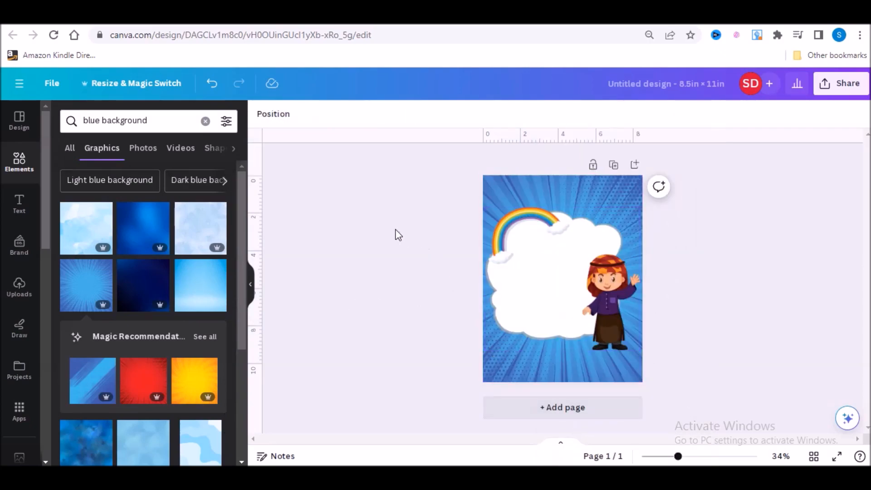
# - Add a heading reading "100 SIGHTWORDS" to the page
pyautogui.click(578, 289)
pyautogui.moveTo(678, 456); pyautogui.dragTo(698, 456)
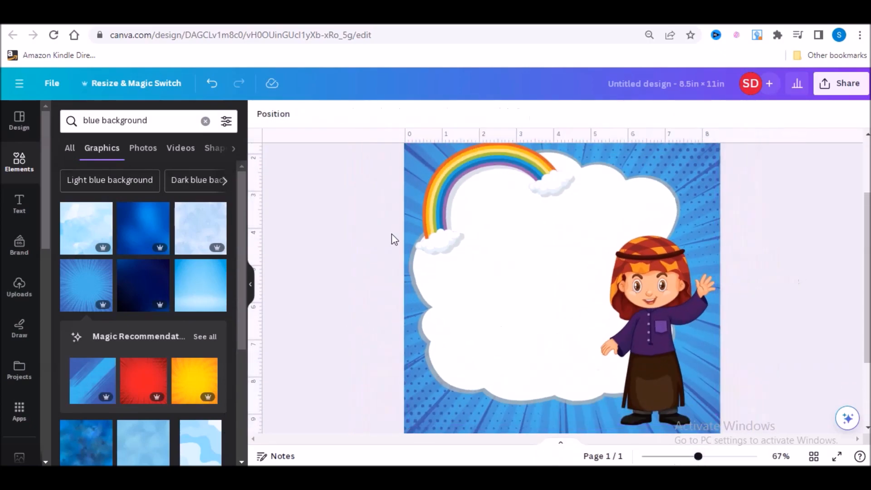
pyautogui.click(19, 204)
pyautogui.click(120, 264)
pyautogui.write('100 SIGHTWORDS')
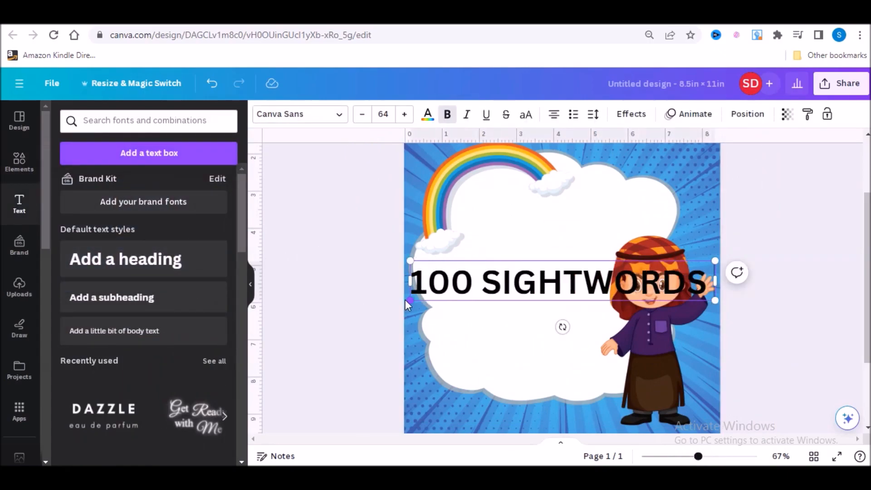
pyautogui.click(369, 277)
pyautogui.click(422, 290)
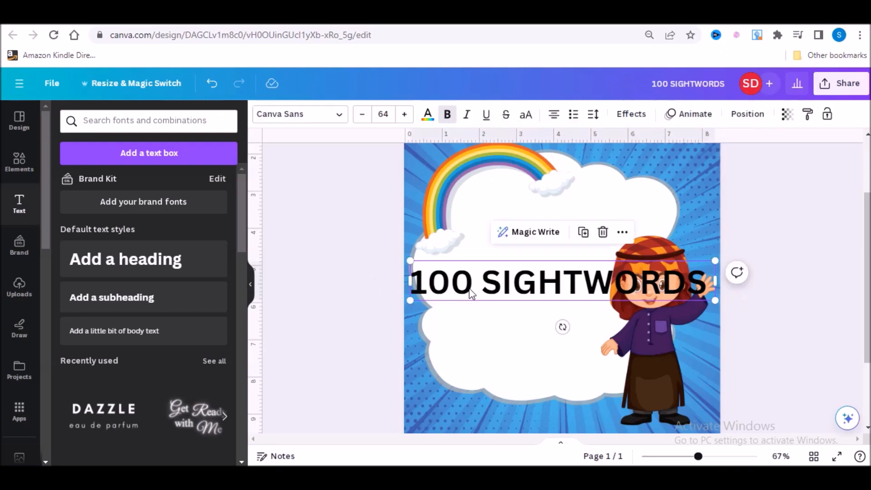
# - Shrink the "100 SIGHTWORDS" heading, wrap it onto two lines and place it in the upper part of the white cloud
pyautogui.moveTo(710, 298); pyautogui.dragTo(623, 288)
pyautogui.moveTo(569, 277); pyautogui.dragTo(606, 217)
pyautogui.click(654, 302)
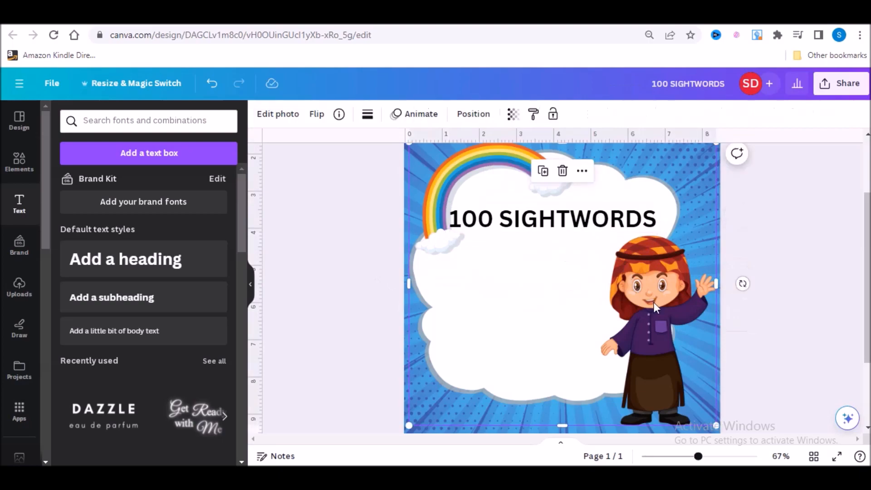
pyautogui.click(589, 230)
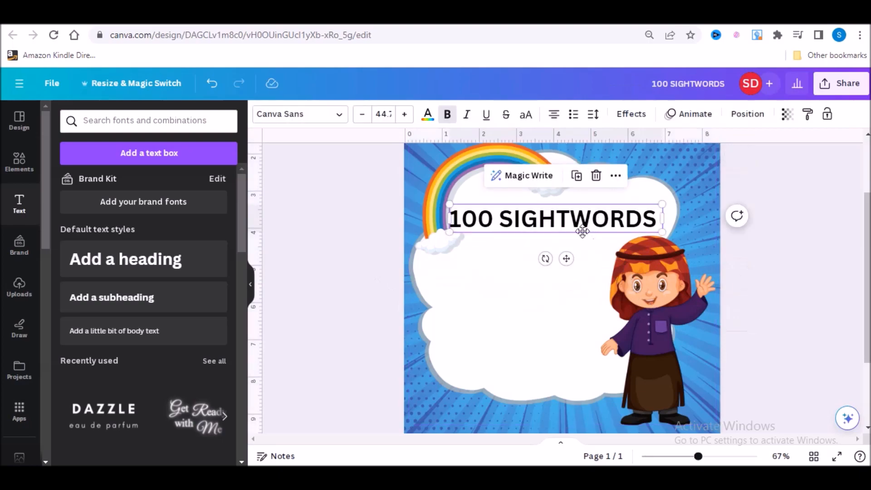
pyautogui.moveTo(583, 231); pyautogui.dragTo(574, 279)
pyautogui.moveTo(655, 269); pyautogui.dragTo(611, 269)
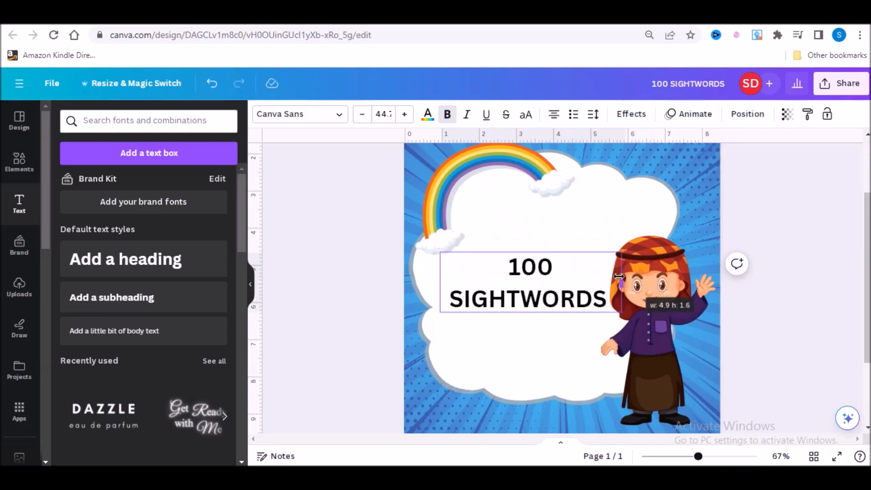
pyautogui.moveTo(566, 291); pyautogui.dragTo(574, 245)
# - Colour the "100 SIGHTWORDS" heading white and apply the Outline text effect
pyautogui.click(428, 116)
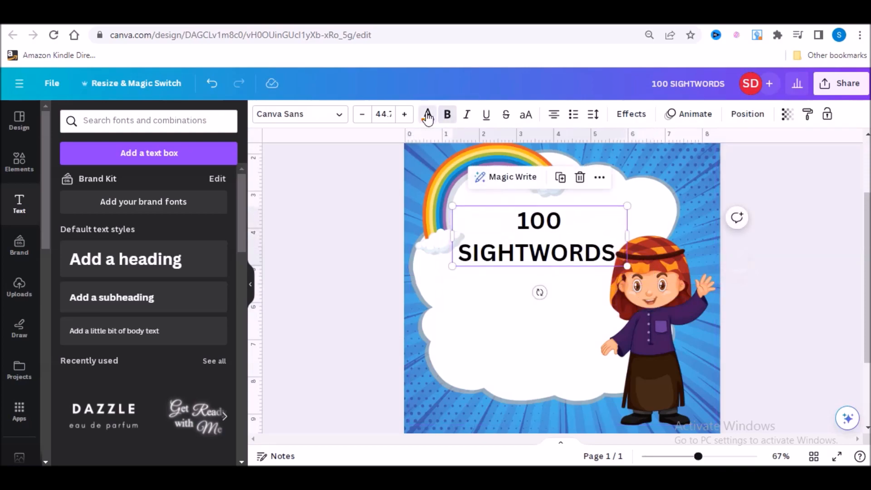
pyautogui.click(129, 190)
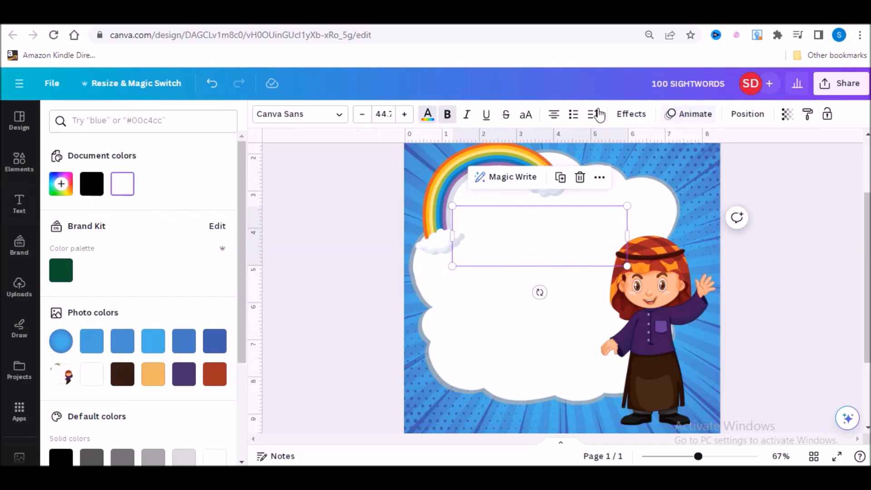
pyautogui.click(631, 114)
pyautogui.click(198, 261)
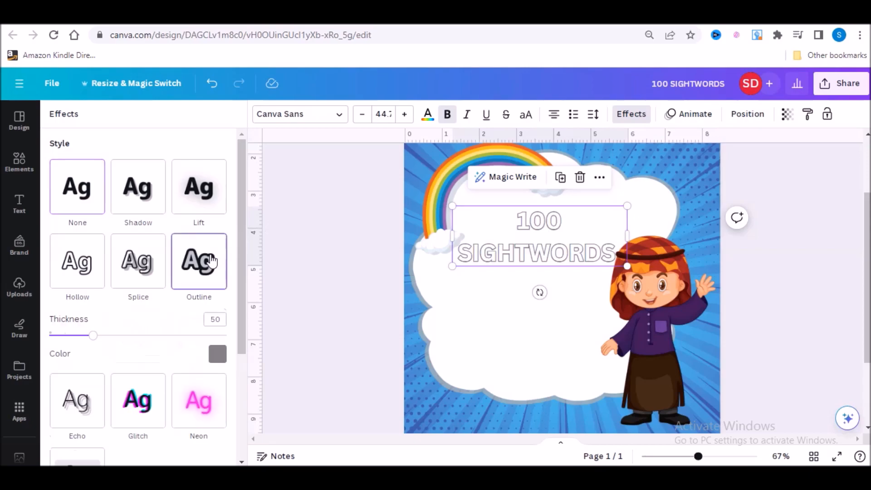
# - Give the "100 SIGHTWORDS" heading a light blue fill and a thicker black outline
pyautogui.click(217, 354)
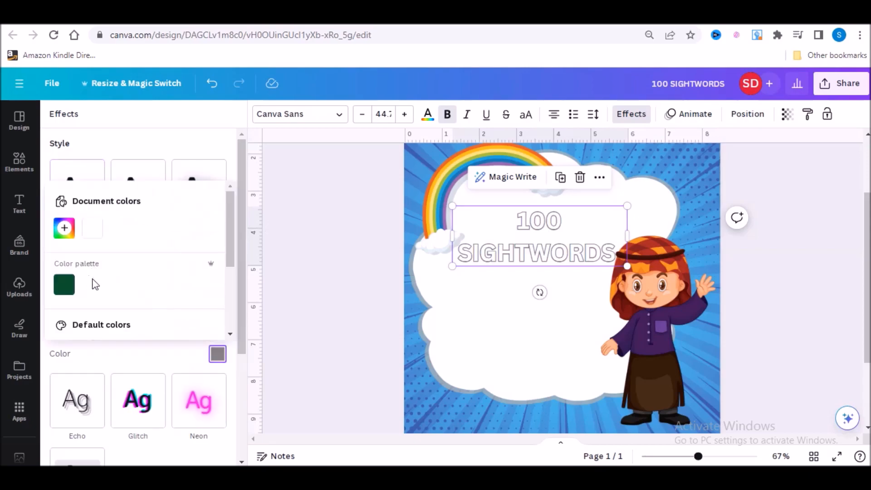
pyautogui.moveTo(229, 243); pyautogui.dragTo(231, 313)
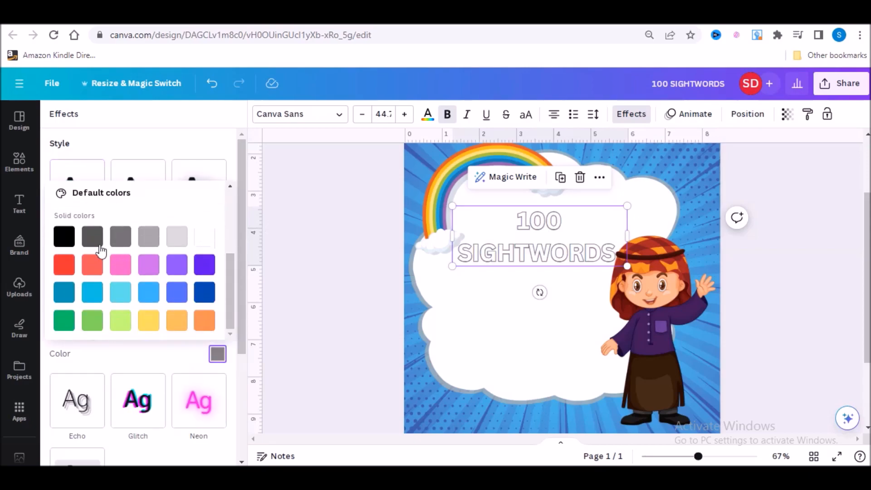
pyautogui.click(64, 236)
pyautogui.click(350, 229)
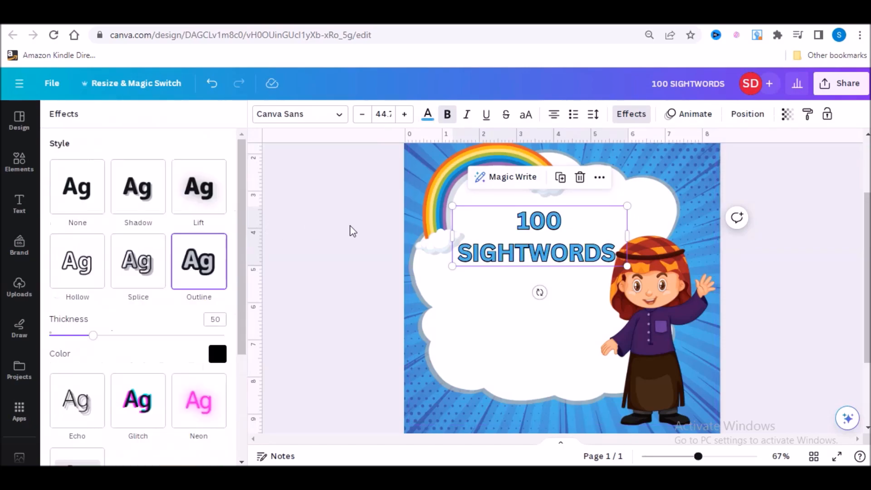
pyautogui.moveTo(96, 335); pyautogui.dragTo(139, 335)
# - Change the "100 SIGHTWORDS" heading's font to Chewy and enlarge it to about size 60.6 on one line across the upper cloud
pyautogui.click(338, 116)
pyautogui.click(93, 353)
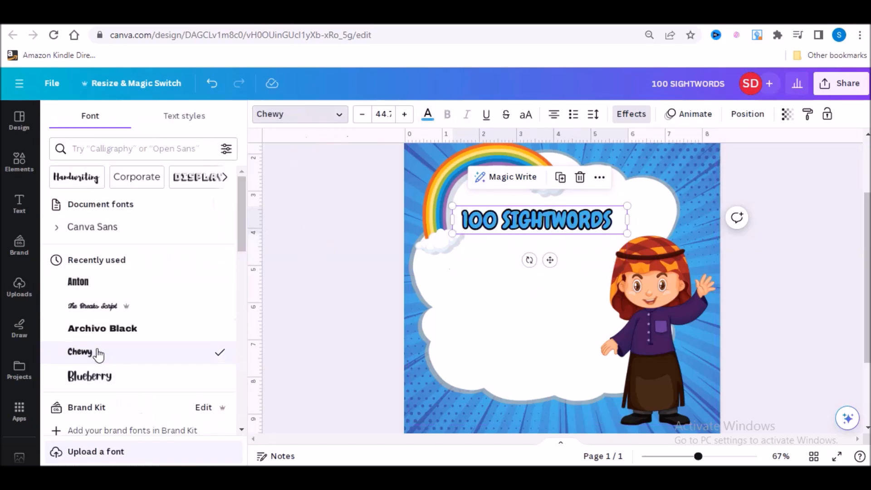
pyautogui.moveTo(626, 226); pyautogui.dragTo(674, 227)
pyautogui.click(341, 241)
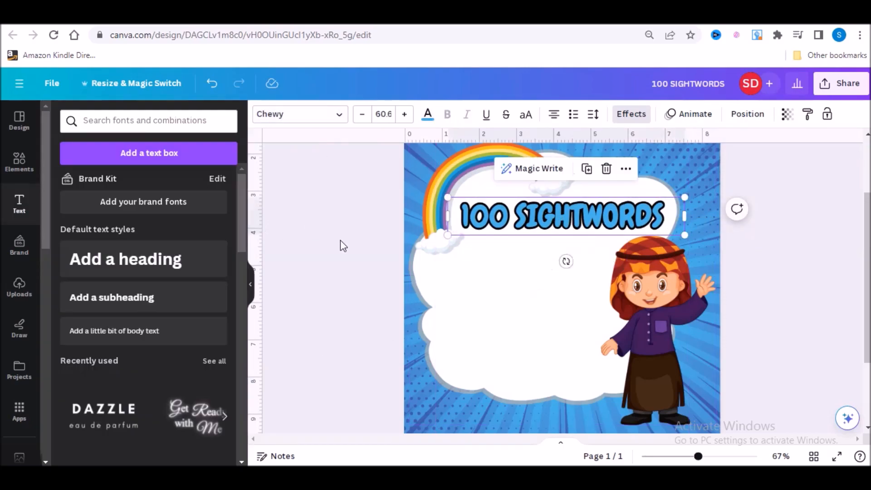
pyautogui.keyDown('ctrl'); pyautogui.scroll(-3, 508, 357); pyautogui.keyUp('ctrl')
pyautogui.keyDown('ctrl'); pyautogui.scroll(2, 508, 357); pyautogui.keyUp('ctrl')
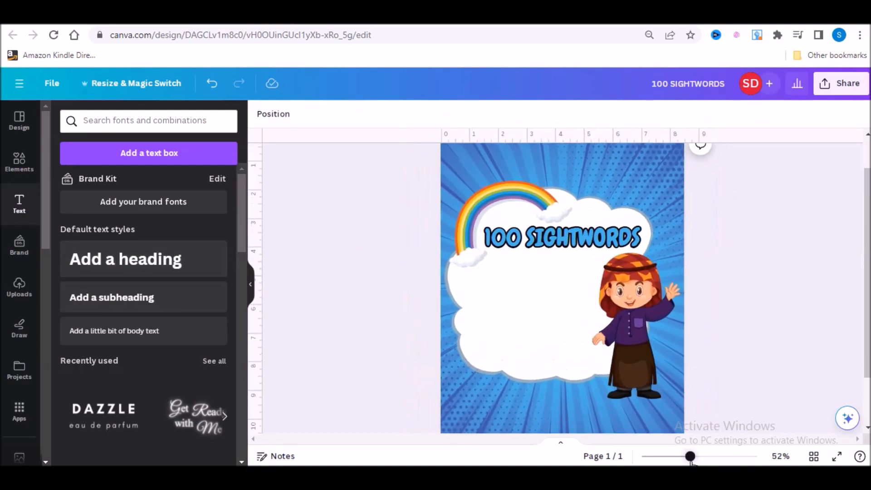
# - Add a subheading reading "HANDWRITING ACTIVITY BOOK" to the page
pyautogui.click(117, 298)
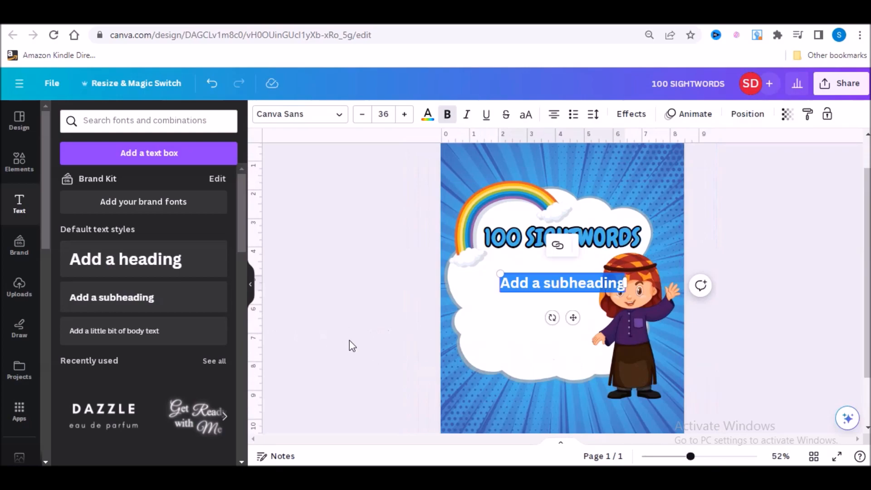
pyautogui.write('HAND')
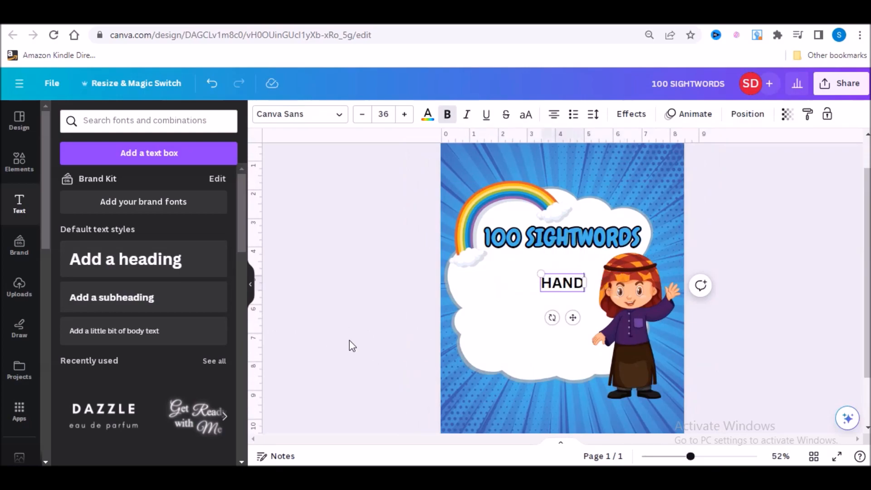
pyautogui.write('WRI')
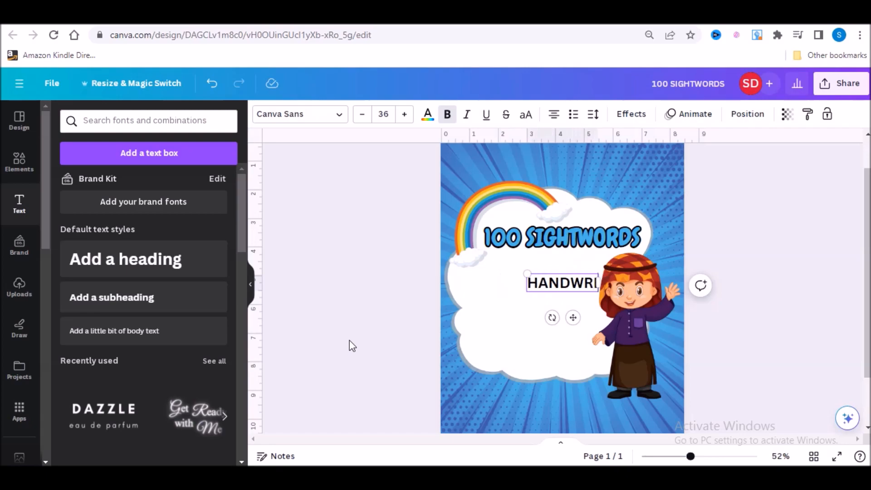
pyautogui.write('TING')
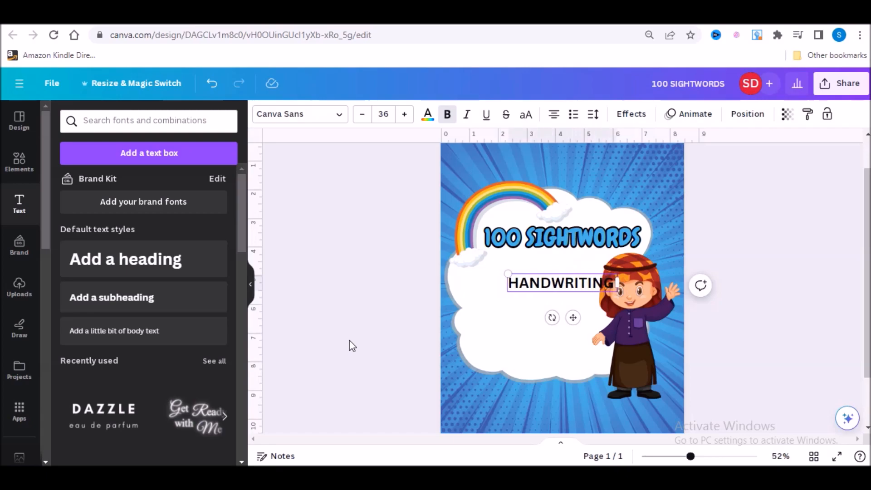
pyautogui.write(' PRACT')
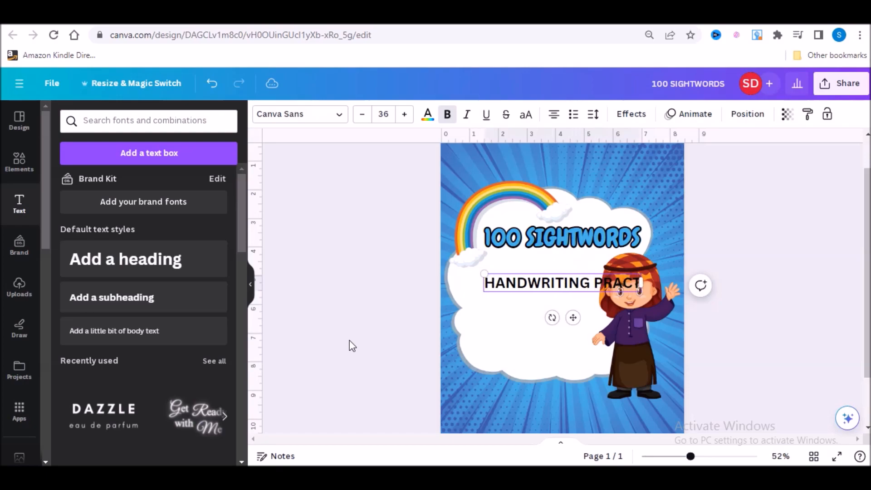
pyautogui.press('BackSpace')
pyautogui.press('BackSpace')
pyautogui.press('BackSpace')
pyautogui.press('BackSpace')
pyautogui.press('BackSpace')
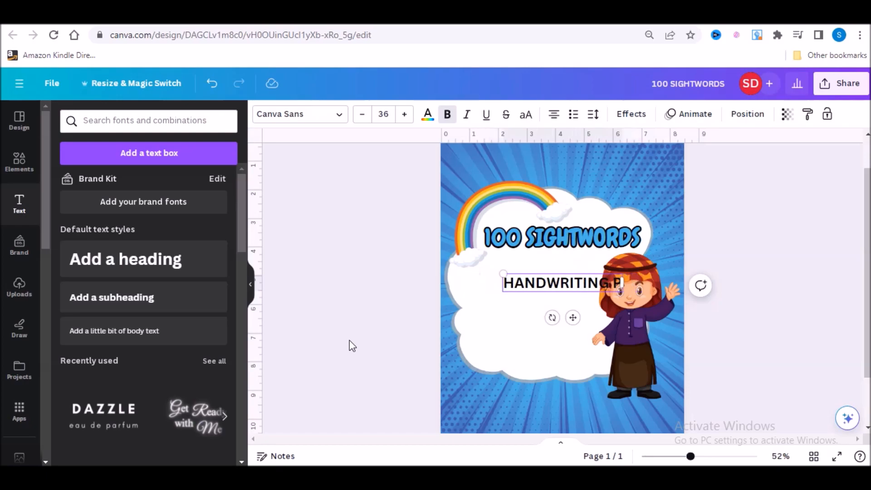
pyautogui.write('ACTI')
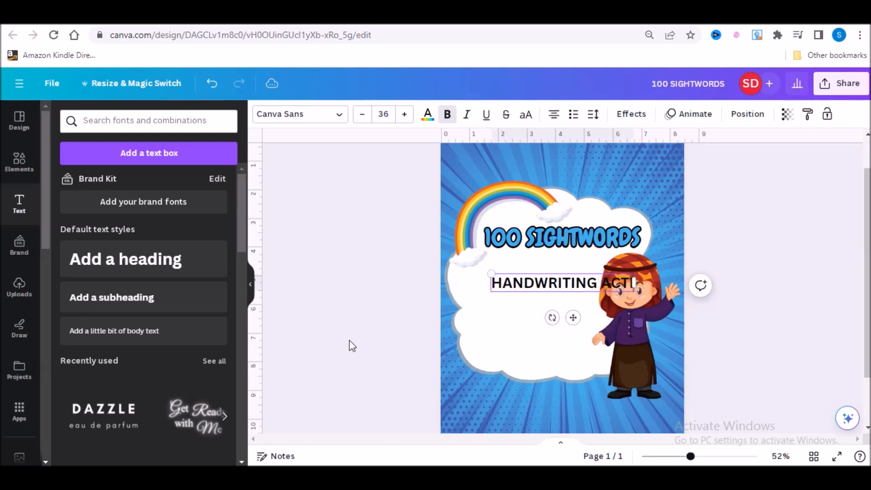
pyautogui.write('VITY BOOK')
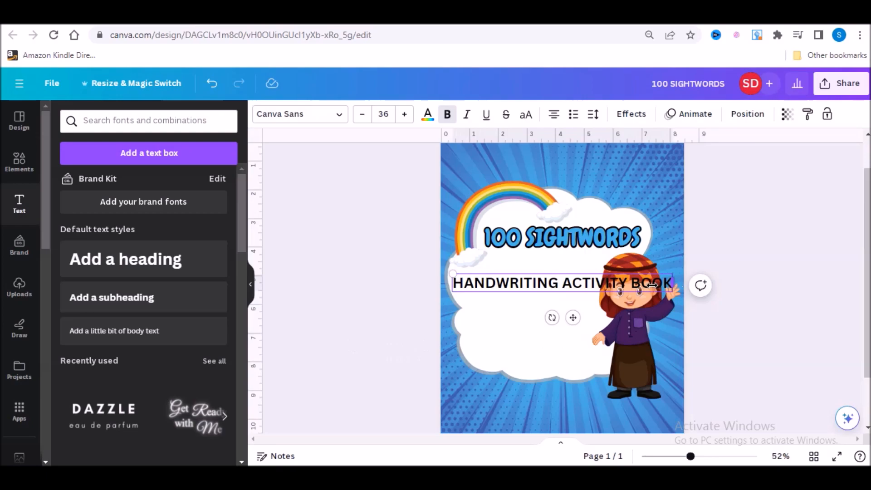
# - Wrap the "HANDWRITING ACTIVITY BOOK" subheading onto two lines and move it up just below the "100 SIGHTWORDS" heading
pyautogui.moveTo(652, 284); pyautogui.dragTo(628, 288)
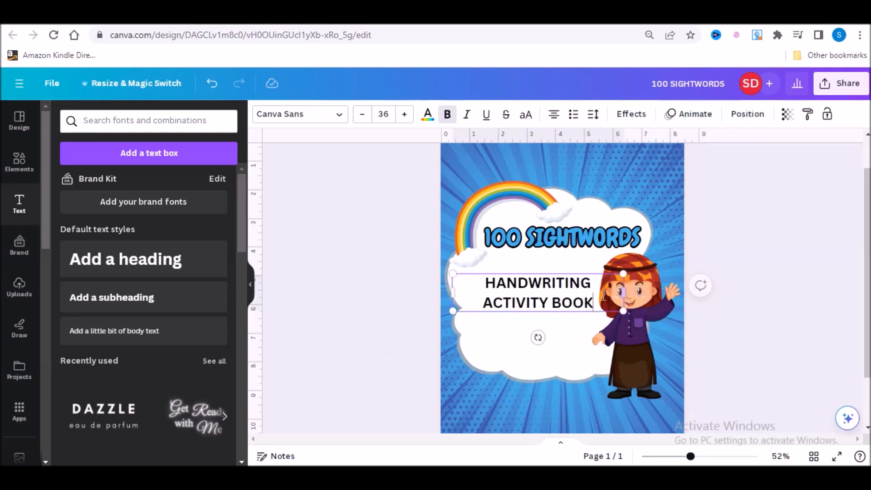
pyautogui.click(556, 330)
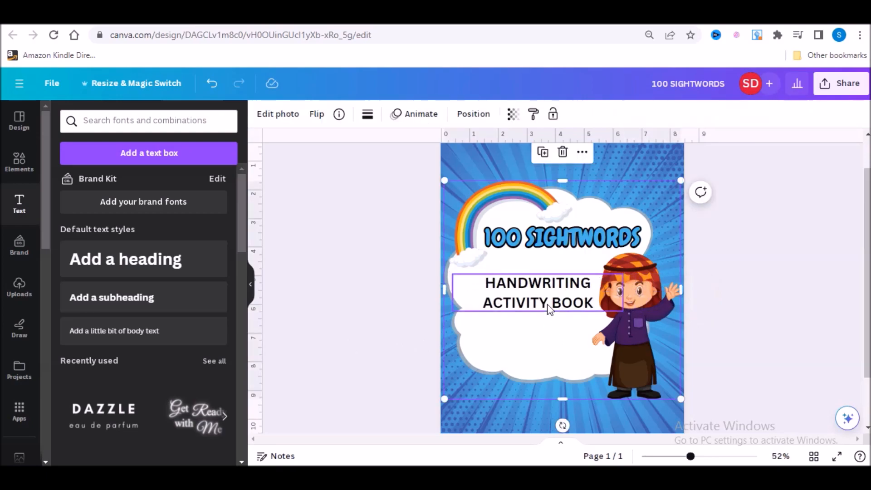
pyautogui.moveTo(553, 306); pyautogui.dragTo(547, 288)
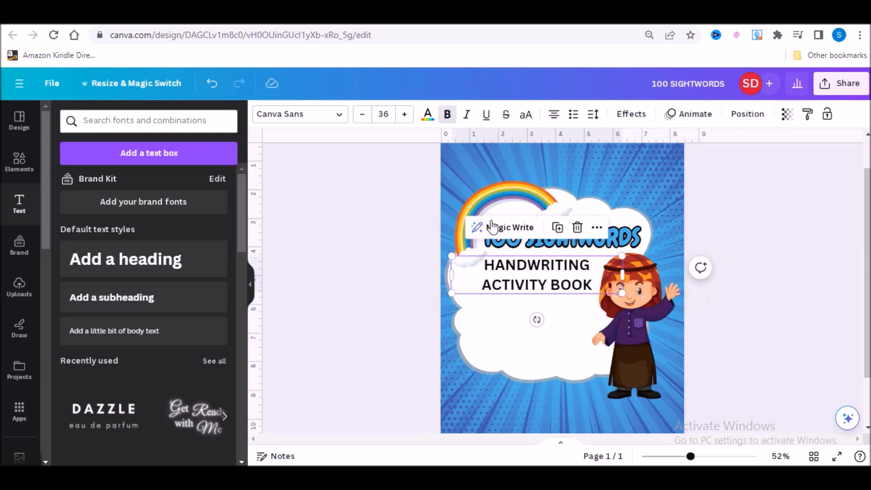
# - Colour the "HANDWRITING ACTIVITY BOOK" subheading with the brick red taken from the photo colours
pyautogui.click(429, 117)
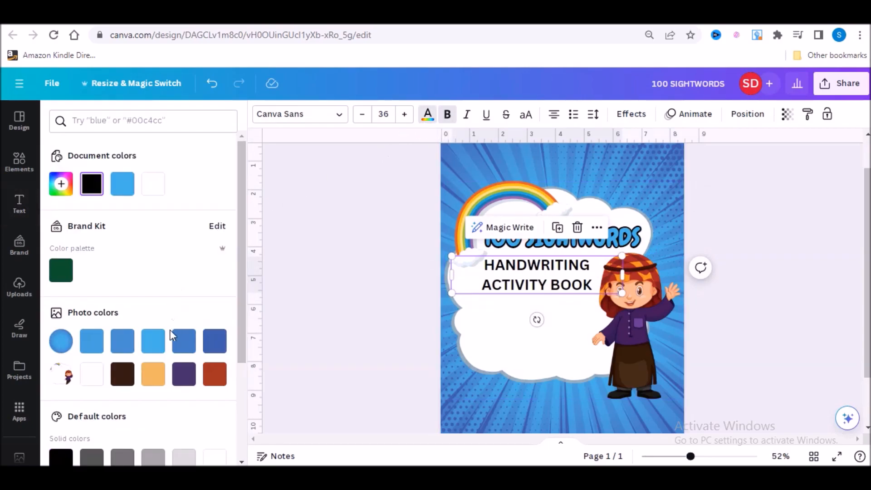
pyautogui.moveTo(244, 322); pyautogui.dragTo(243, 389)
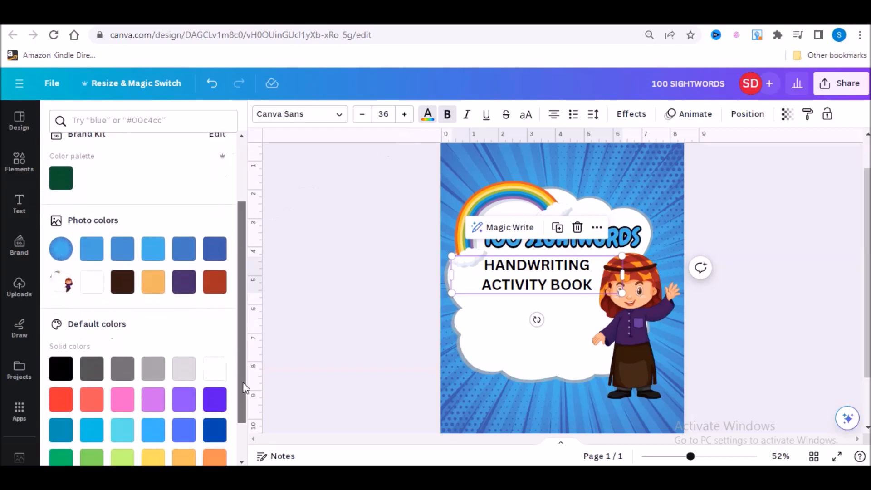
pyautogui.click(220, 287)
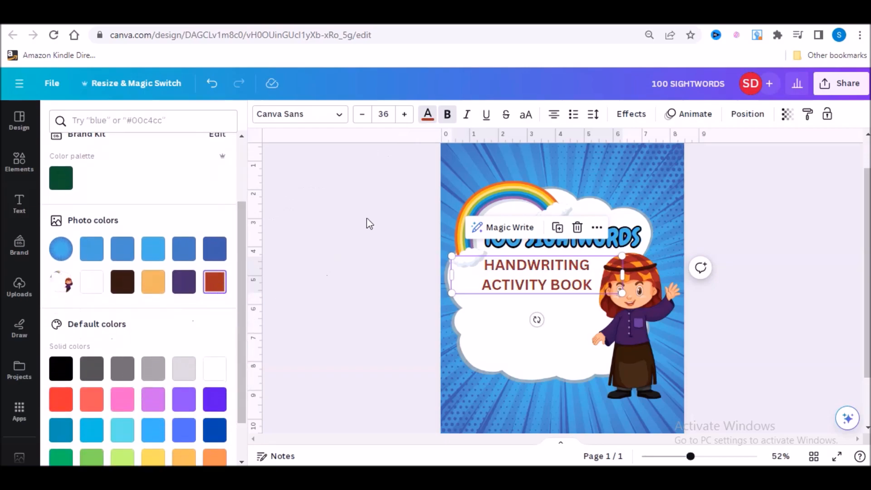
# - Set the "HANDWRITING ACTIVITY BOOK" subheading in Anton and resize it to about size 42.4 on two lines beside the child
pyautogui.click(336, 114)
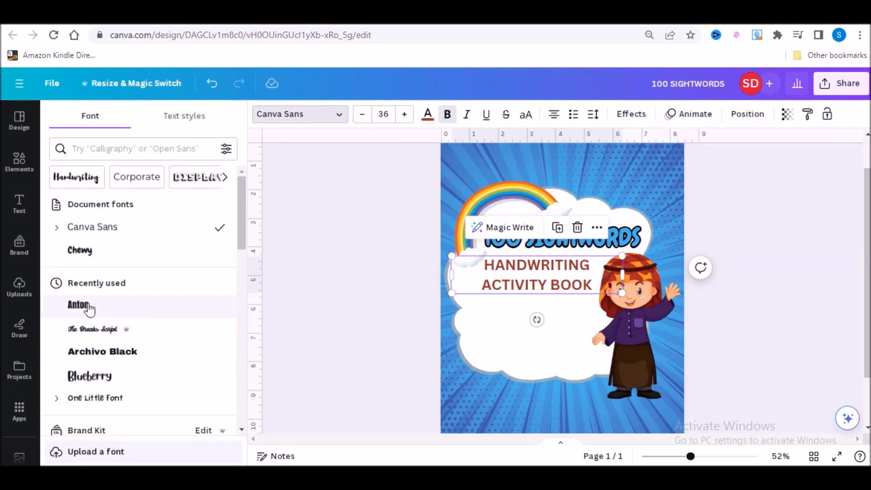
pyautogui.click(86, 305)
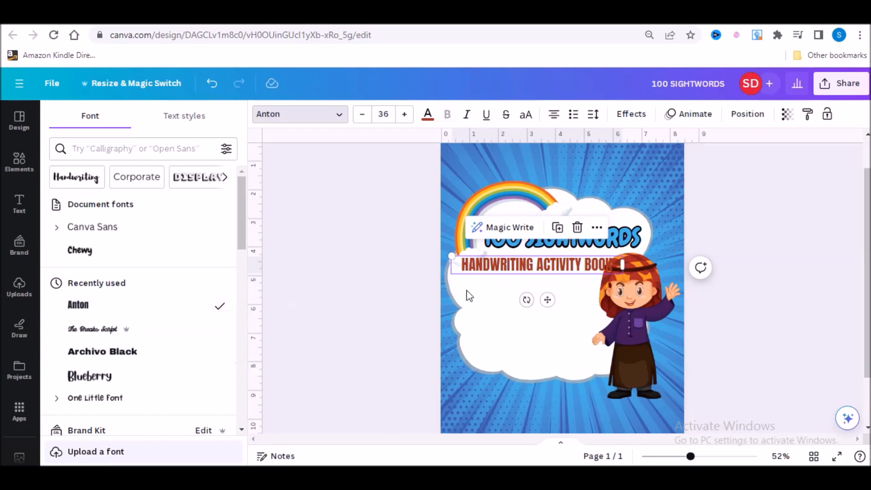
pyautogui.moveTo(628, 265); pyautogui.dragTo(585, 248)
pyautogui.moveTo(539, 278); pyautogui.dragTo(550, 284)
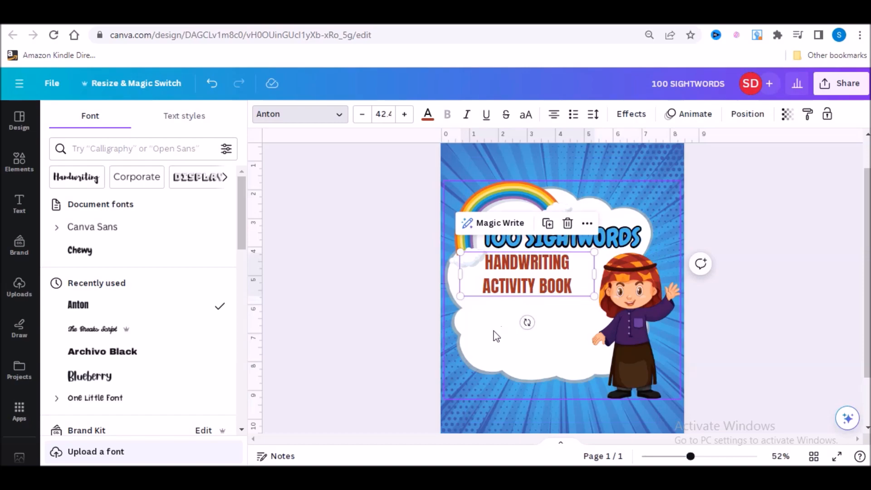
# - Add a subheading reading "for" and place it directly below "ACTIVITY BOOK" in the cloud
pyautogui.click(19, 204)
pyautogui.click(111, 299)
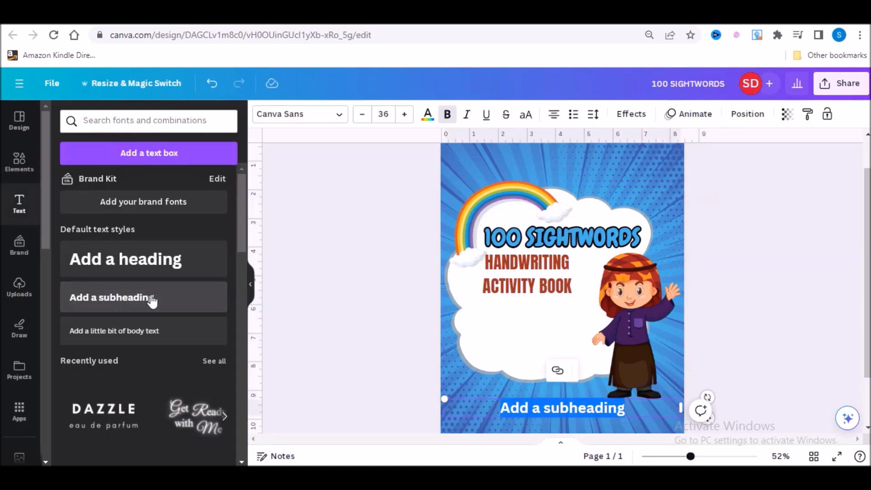
pyautogui.write('for')
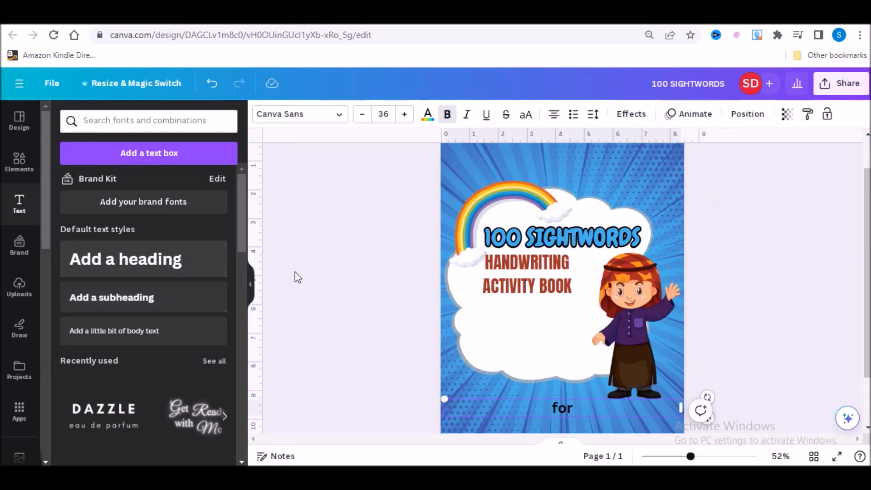
pyautogui.click(409, 335)
pyautogui.moveTo(553, 408); pyautogui.dragTo(523, 308)
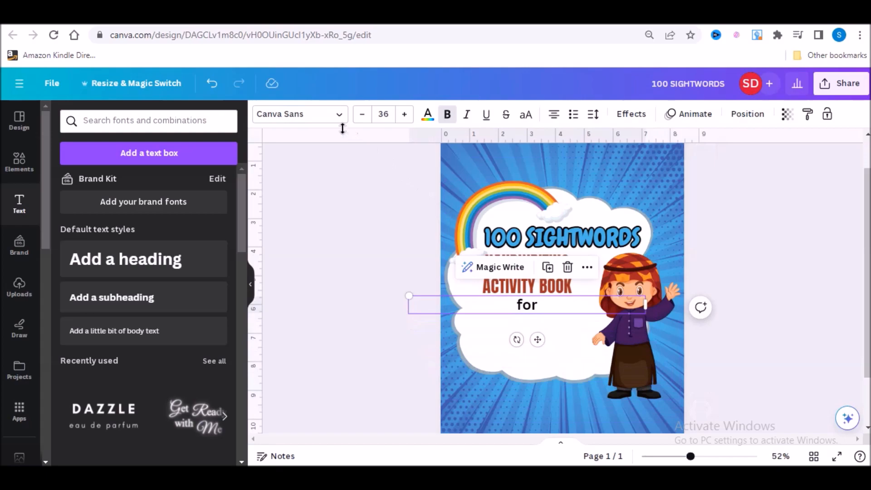
# - Change the font of the "for" text to the handwriting font Daydream
pyautogui.click(313, 117)
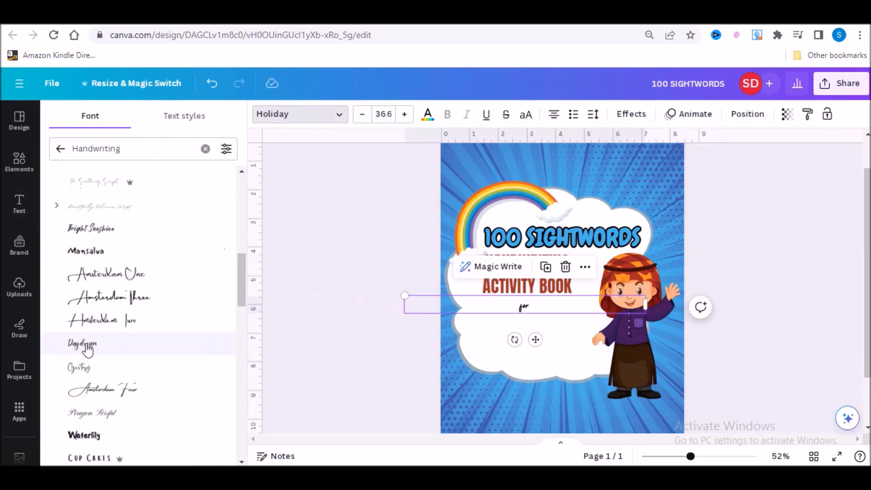
pyautogui.click(87, 345)
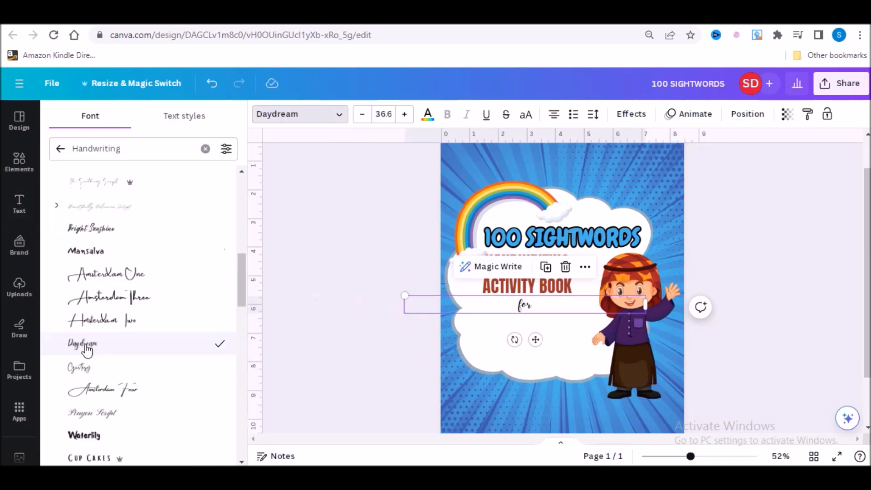
pyautogui.click(474, 358)
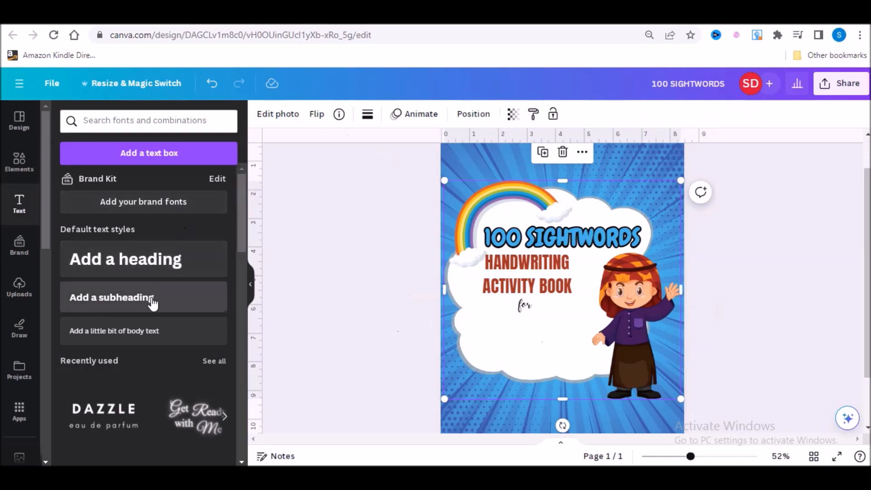
# - Add a subheading reading "KIDS" and place it directly below the "for" text
pyautogui.click(185, 299)
pyautogui.write('KIDS')
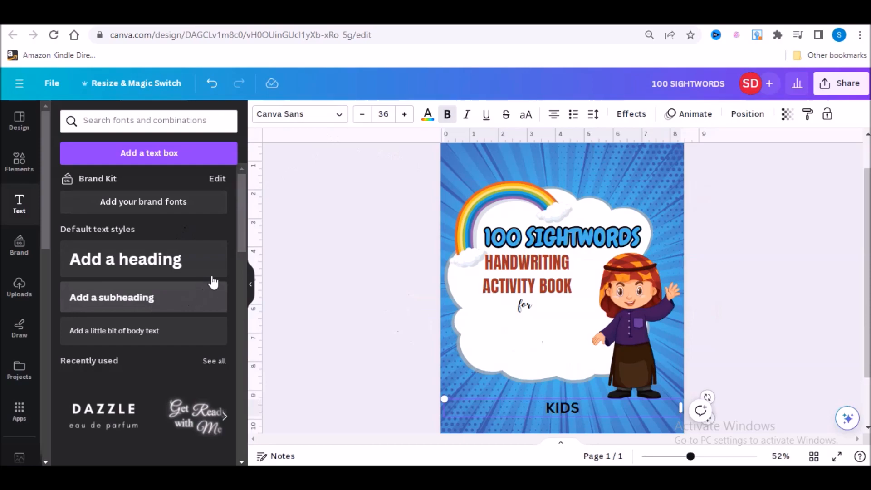
pyautogui.click(360, 285)
pyautogui.click(574, 417)
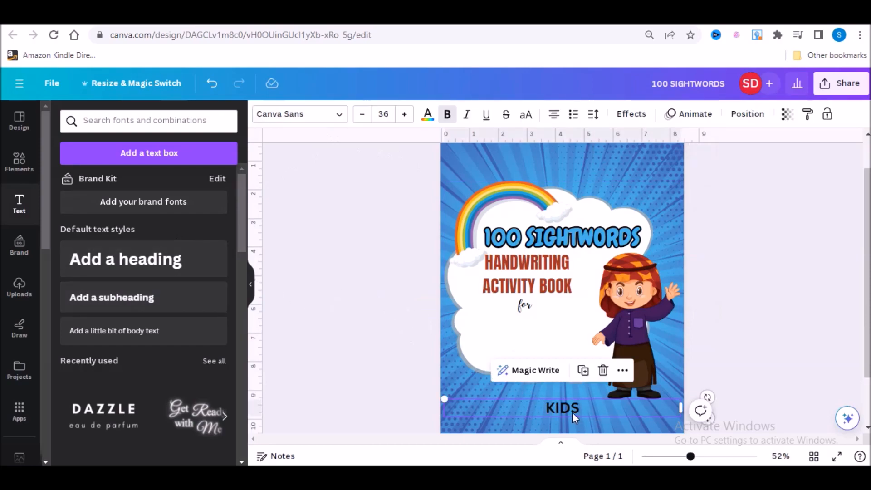
pyautogui.moveTo(572, 413); pyautogui.dragTo(530, 338)
pyautogui.moveTo(529, 327); pyautogui.dragTo(536, 325)
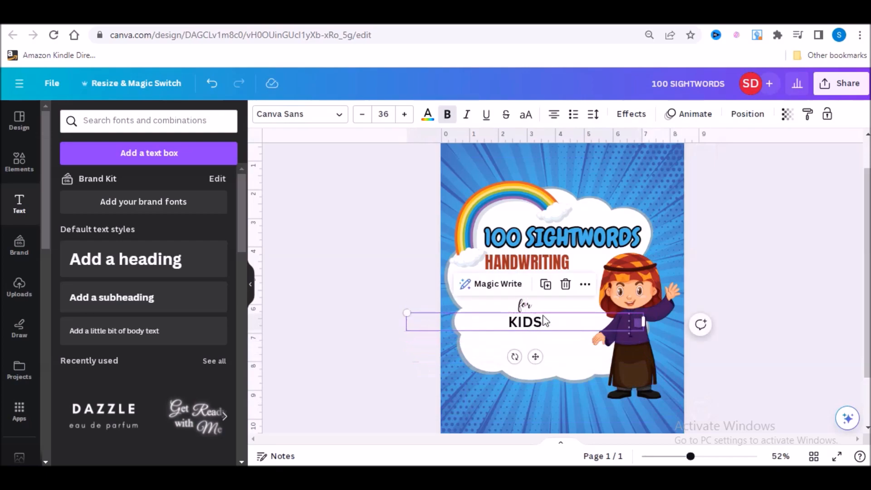
# - Set the "KIDS" text in Anton and color it the same dark red as the "HANDWRITING ACTIVITY BOOK" text
pyautogui.click(343, 116)
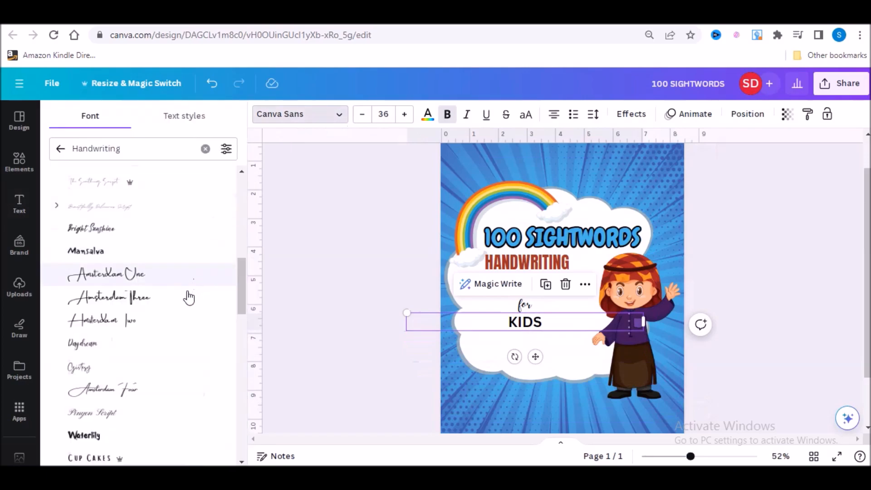
pyautogui.scroll(-3, 171, 321)
pyautogui.scroll(10, 171, 320)
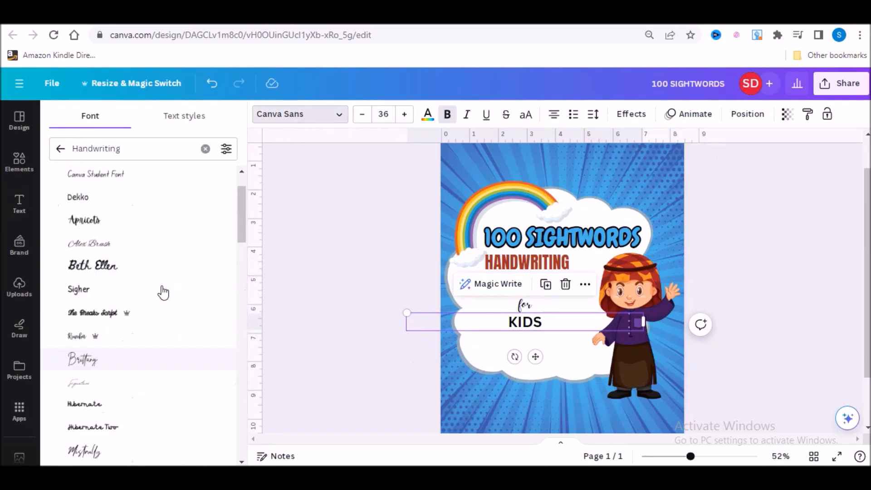
pyautogui.click(60, 148)
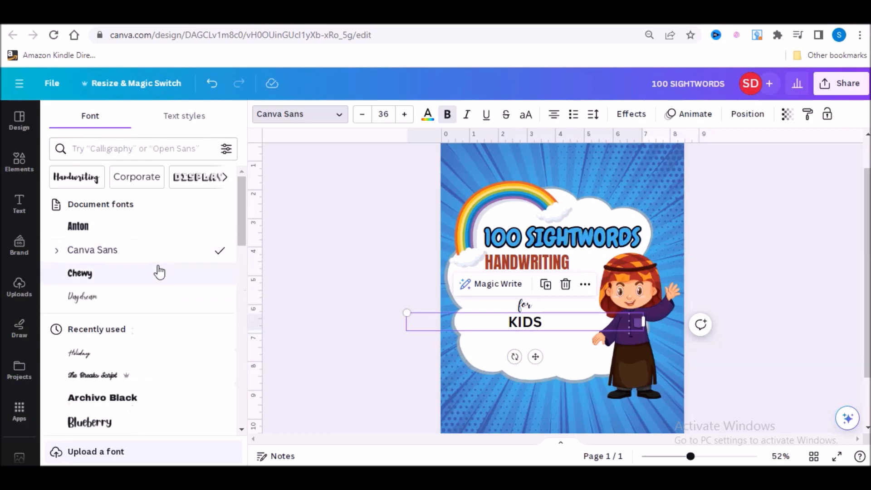
pyautogui.click(80, 226)
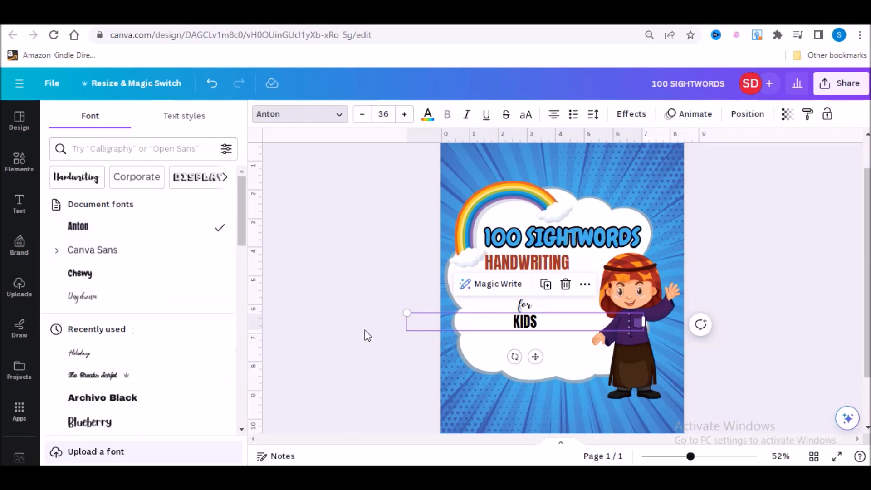
pyautogui.click(427, 116)
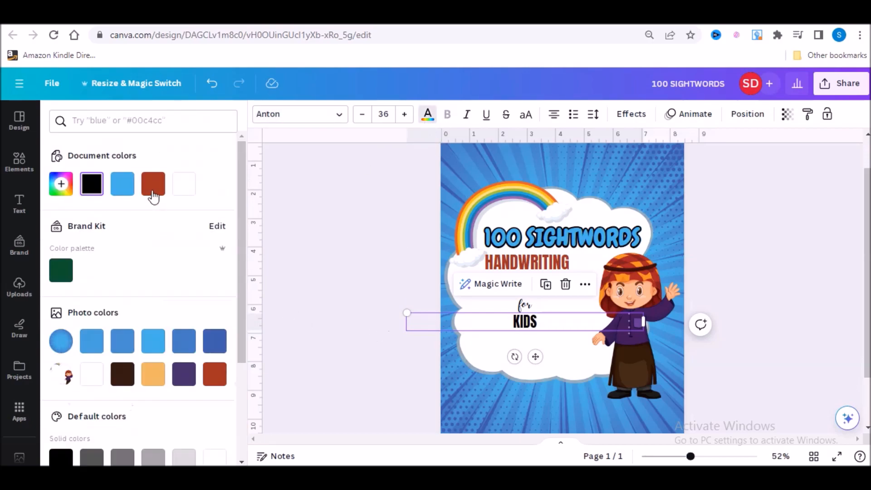
pyautogui.click(153, 195)
pyautogui.click(358, 260)
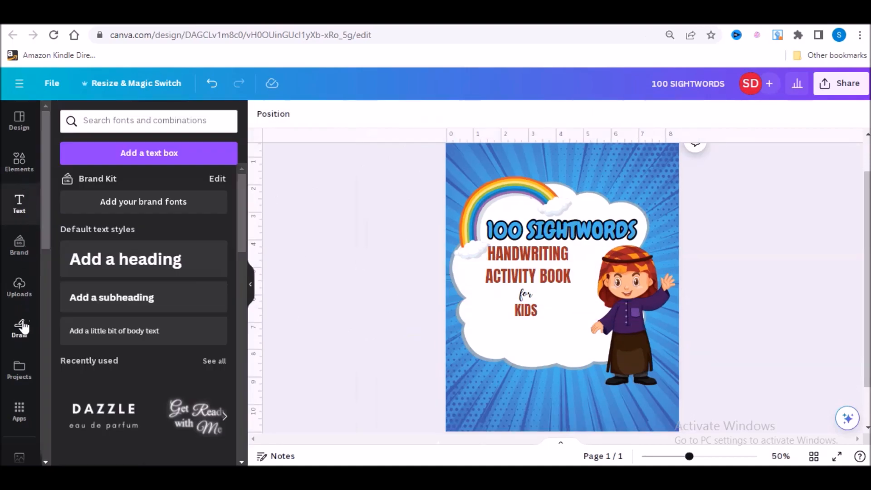
# - Add the uploaded "an" tracing worksheet image, shrink it and place it tilted in the page's lower-left corner
pyautogui.click(17, 287)
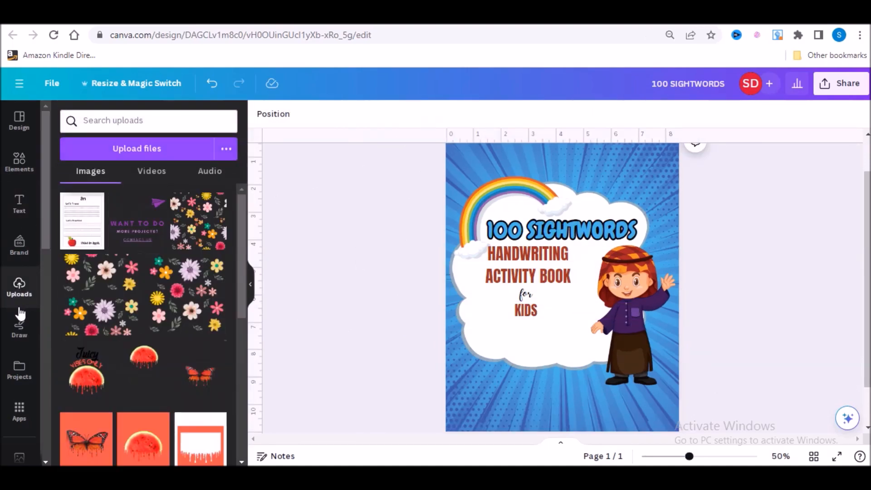
pyautogui.click(79, 231)
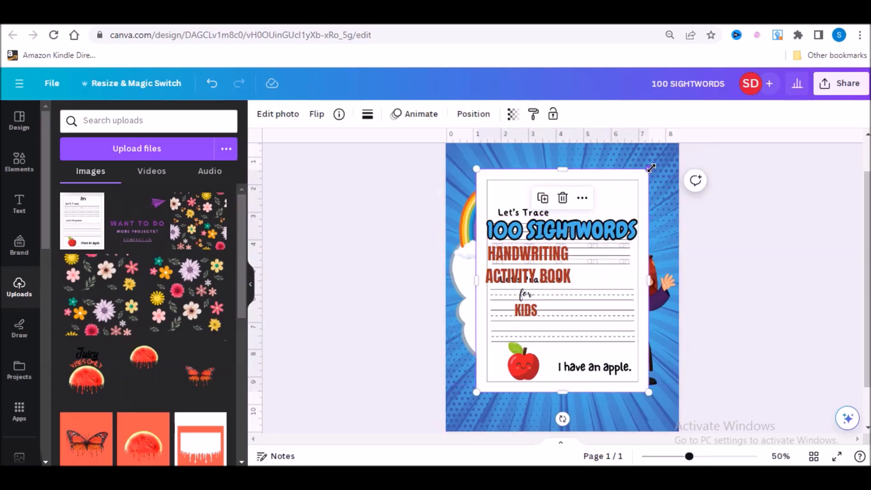
pyautogui.moveTo(649, 170); pyautogui.dragTo(560, 287)
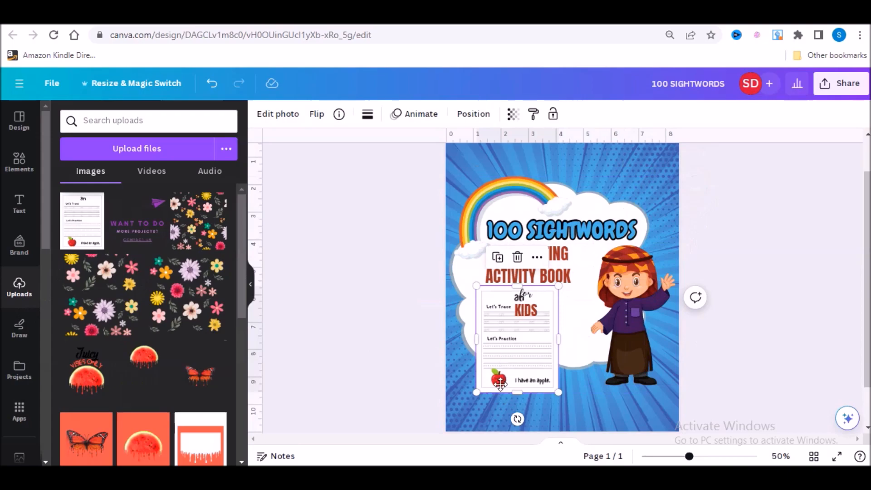
pyautogui.moveTo(502, 353); pyautogui.dragTo(499, 387)
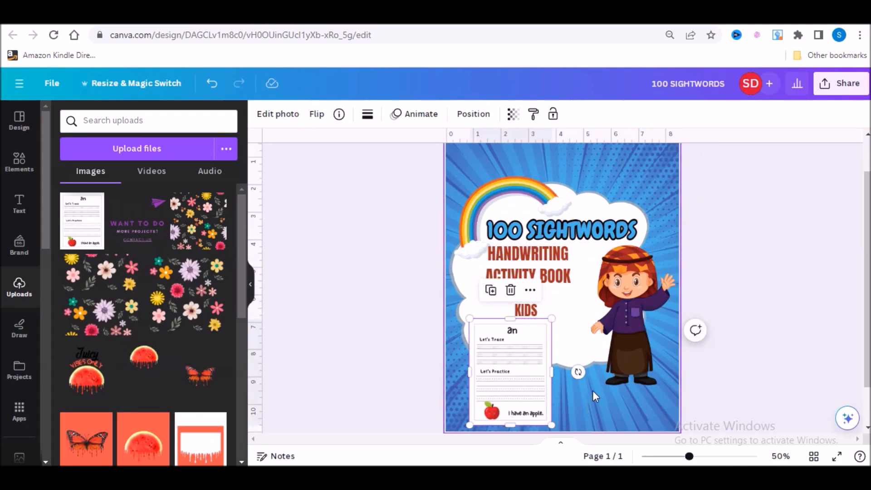
pyautogui.moveTo(578, 370); pyautogui.dragTo(677, 308)
pyautogui.moveTo(505, 382); pyautogui.dragTo(501, 386)
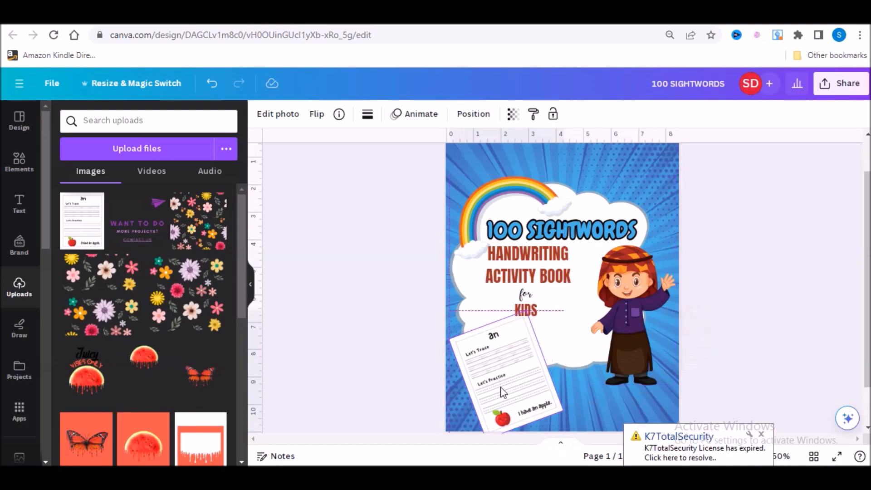
# - Move all the cover text together with the cloud, rainbow and child graphic higher on the page
pyautogui.click(601, 230)
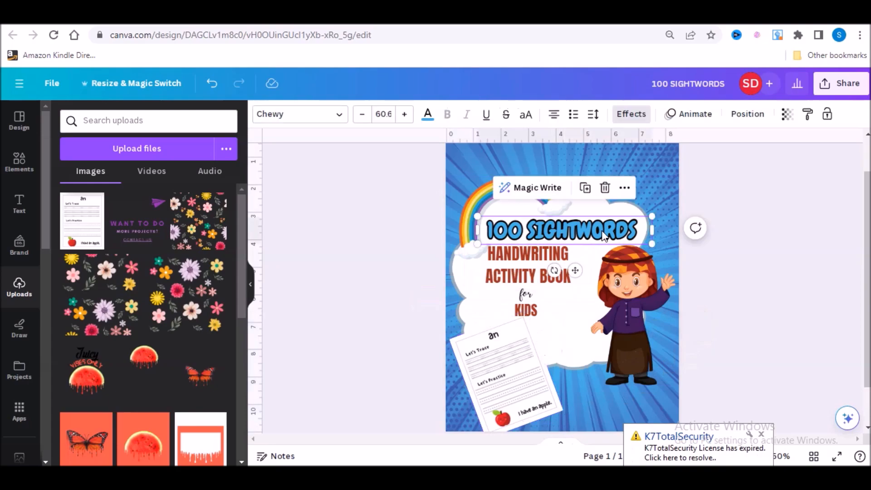
pyautogui.keyDown('shift'); pyautogui.click(523, 257); pyautogui.keyUp('shift')
pyautogui.keyDown('shift'); pyautogui.click(526, 294); pyautogui.keyUp('shift')
pyautogui.keyDown('shift'); pyautogui.click(526, 310); pyautogui.keyUp('shift')
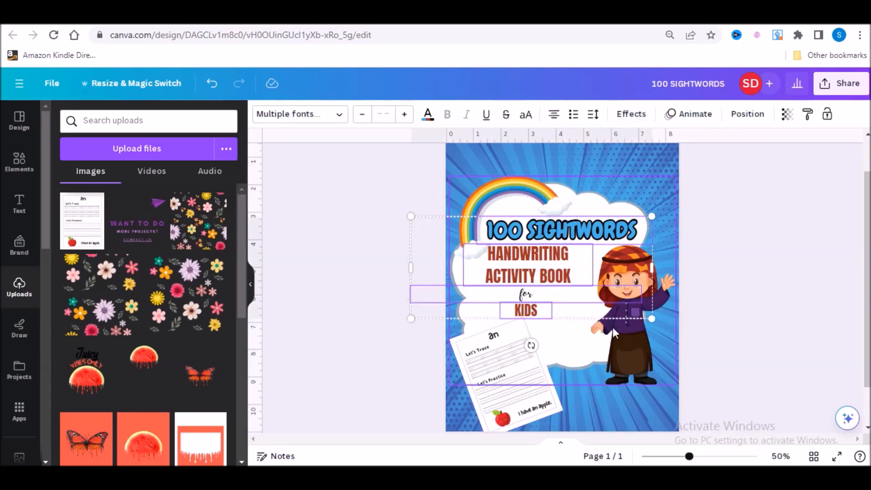
pyautogui.keyDown('shift'); pyautogui.click(631, 339); pyautogui.keyUp('shift')
pyautogui.moveTo(617, 338); pyautogui.dragTo(612, 320)
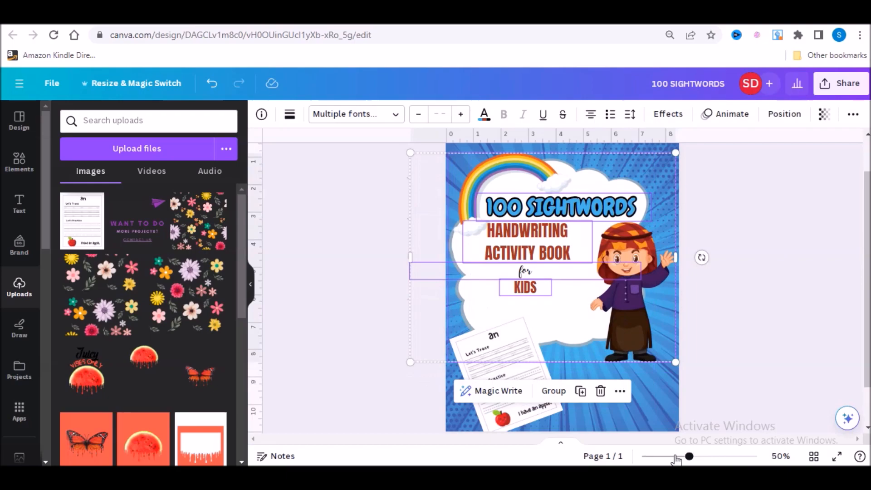
pyautogui.moveTo(689, 458); pyautogui.dragTo(679, 459)
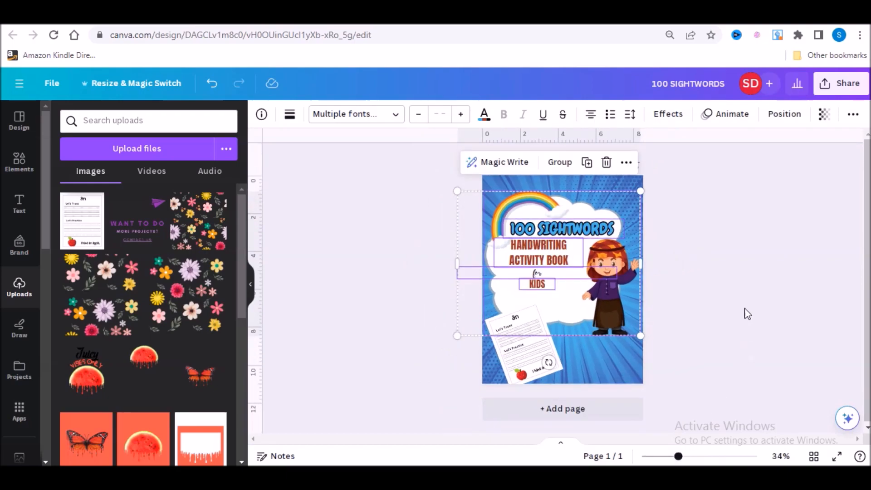
pyautogui.click(703, 345)
# - Fine-tune the worksheet image's tilt and shift it slightly up and inward from the page's left edge
pyautogui.click(536, 377)
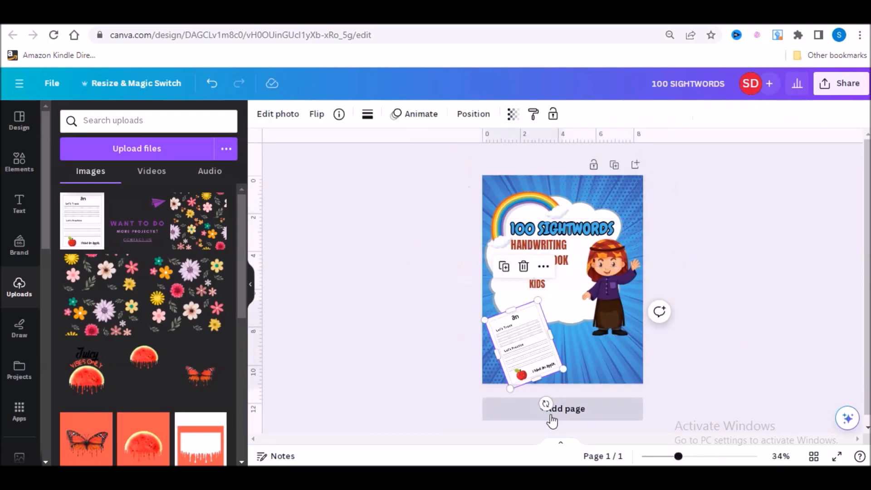
pyautogui.moveTo(546, 403); pyautogui.dragTo(557, 397)
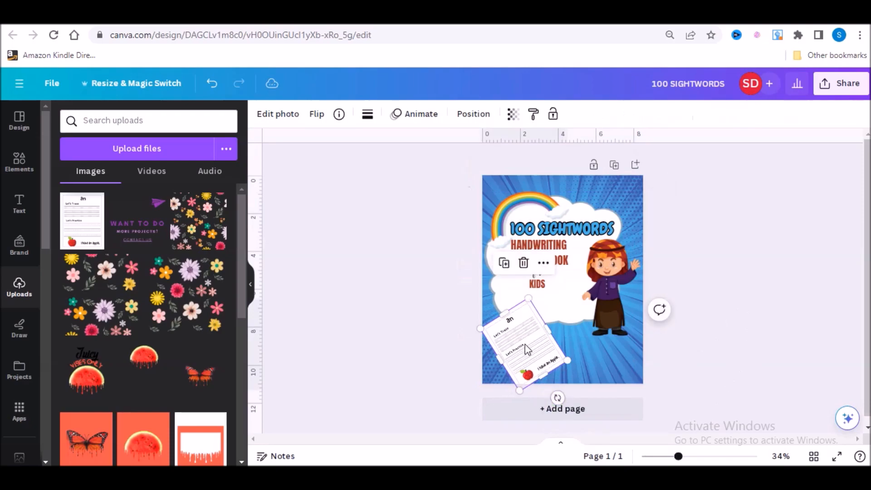
pyautogui.moveTo(526, 349); pyautogui.dragTo(536, 340)
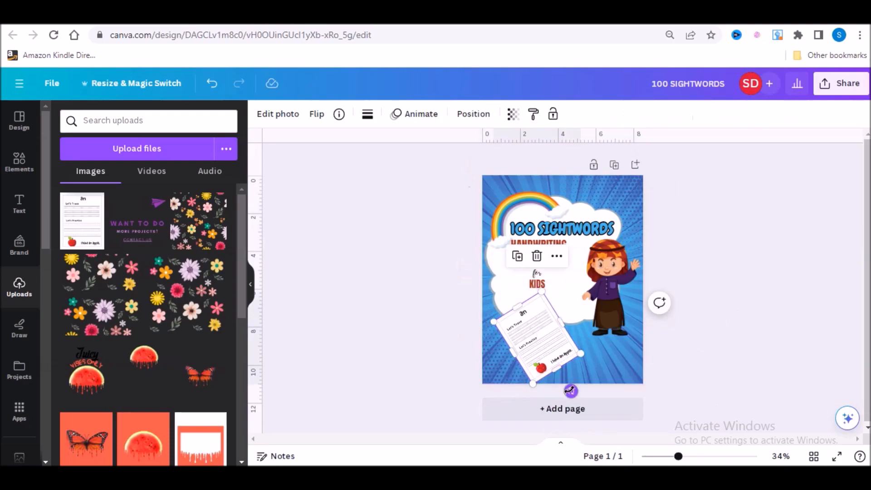
pyautogui.moveTo(570, 388); pyautogui.dragTo(563, 392)
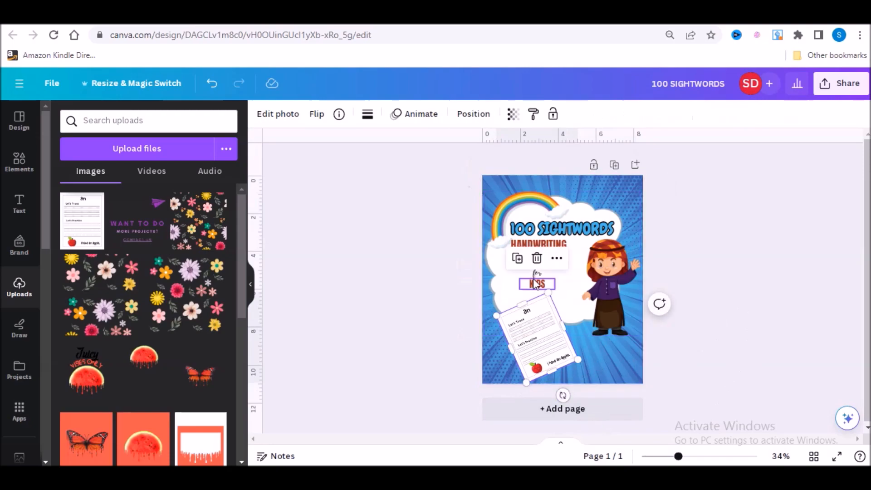
pyautogui.click(401, 295)
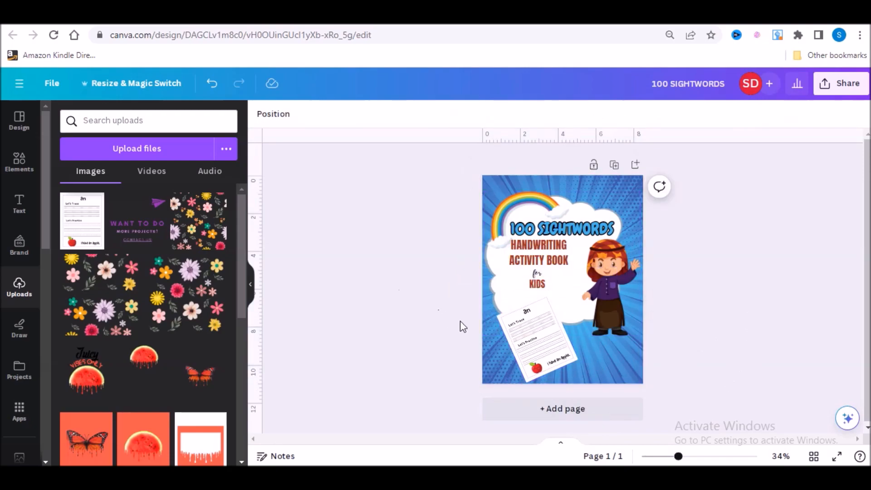
# - Apply a Glow shadow to the tilted worksheet image
pyautogui.click(562, 338)
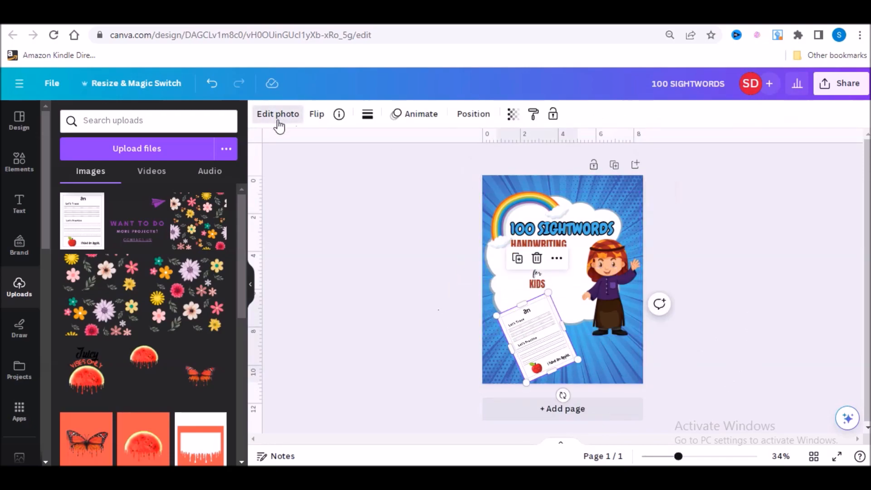
pyautogui.click(278, 114)
pyautogui.click(90, 357)
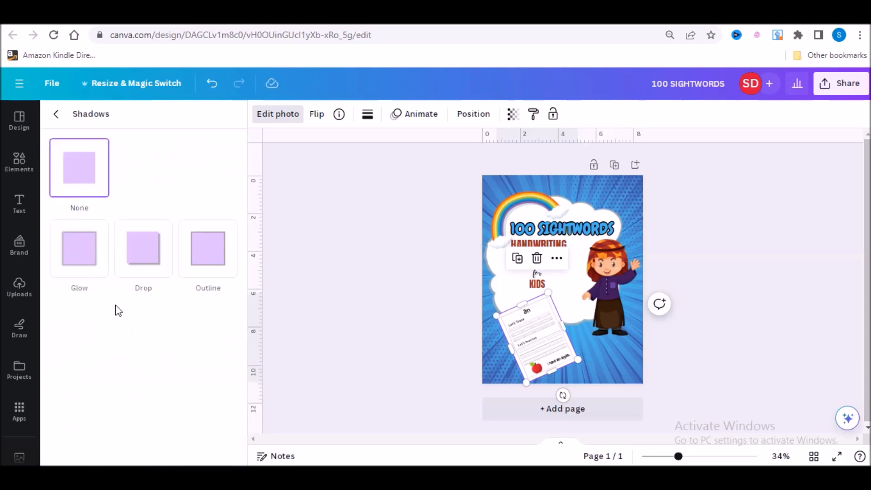
pyautogui.click(95, 264)
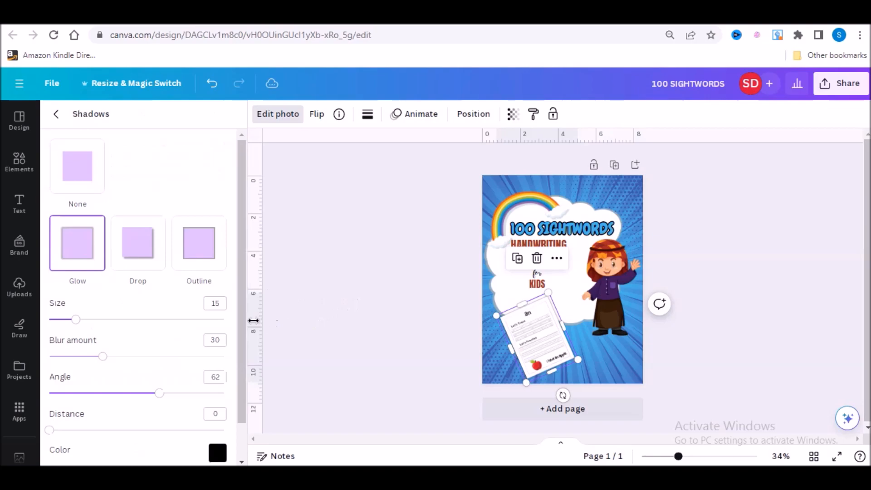
pyautogui.moveTo(243, 331); pyautogui.dragTo(239, 370)
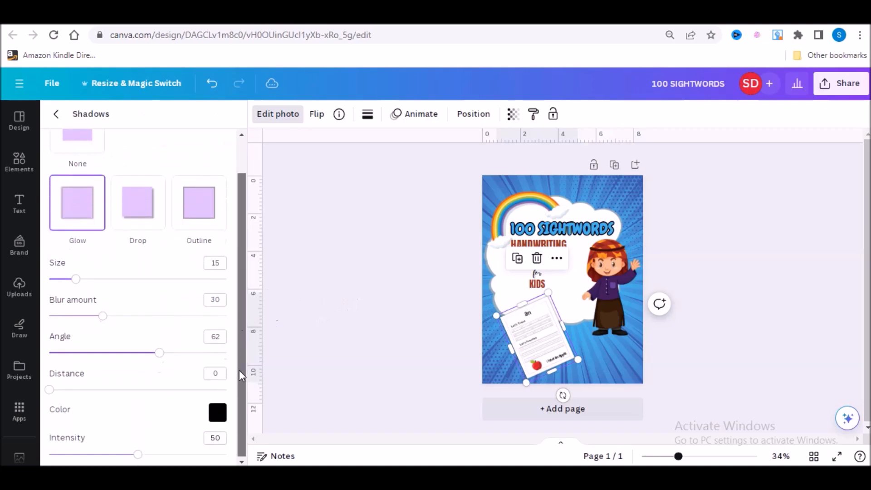
pyautogui.click(394, 338)
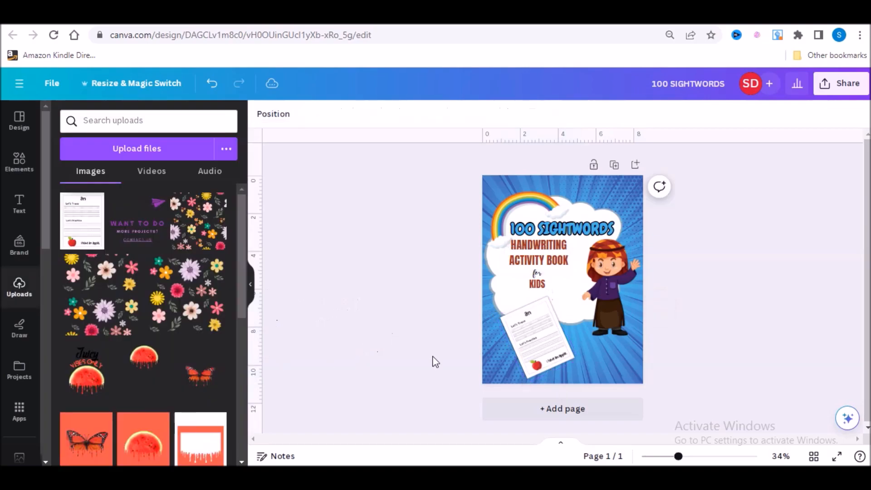
# - Add a colored-pencil row from a "PENCIL" graphics search across the page's bottom edge and shift the worksheet up beside the child
pyautogui.moveTo(678, 456); pyautogui.dragTo(702, 457)
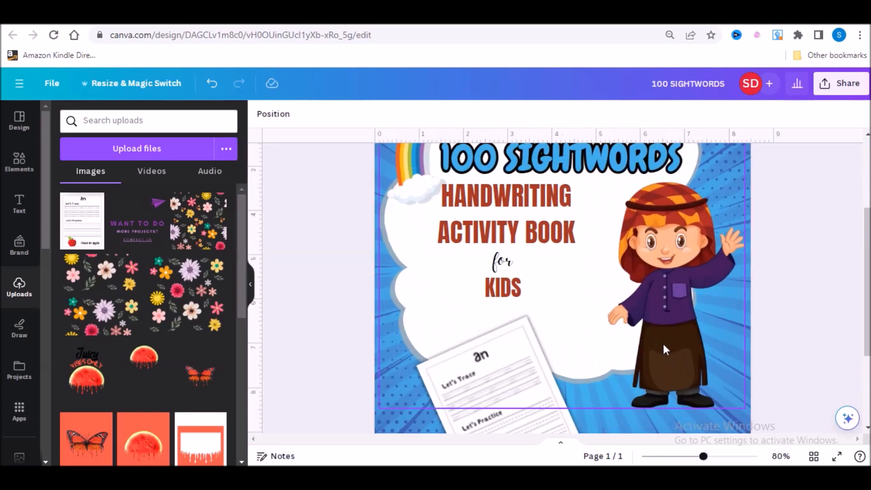
pyautogui.scroll(-3, 662, 340)
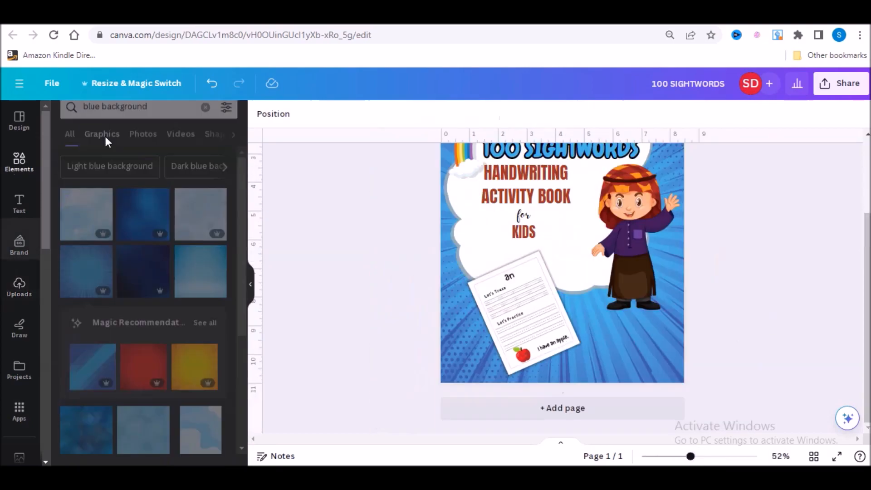
pyautogui.write('PENCIL')
pyautogui.press('Return')
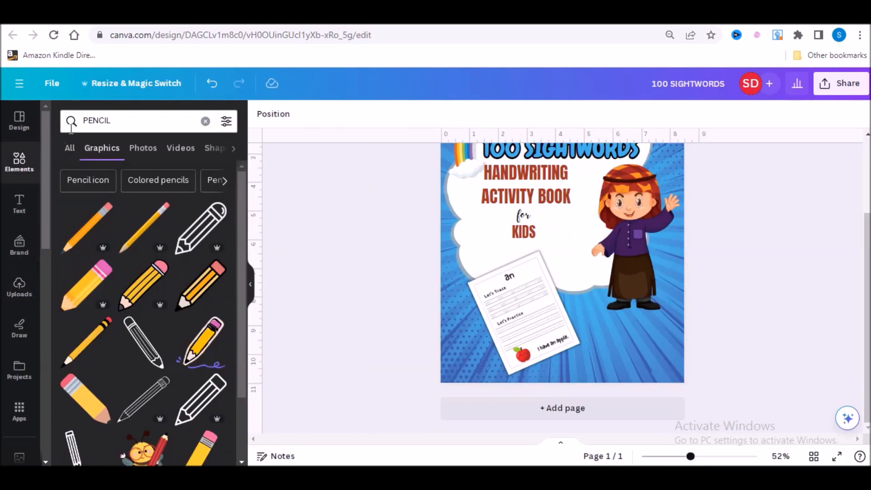
pyautogui.scroll(-5, 128, 299)
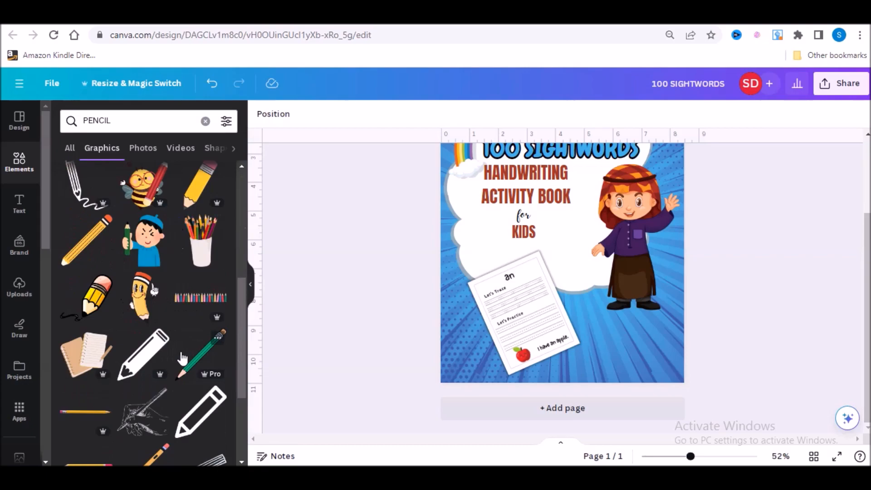
pyautogui.click(216, 310)
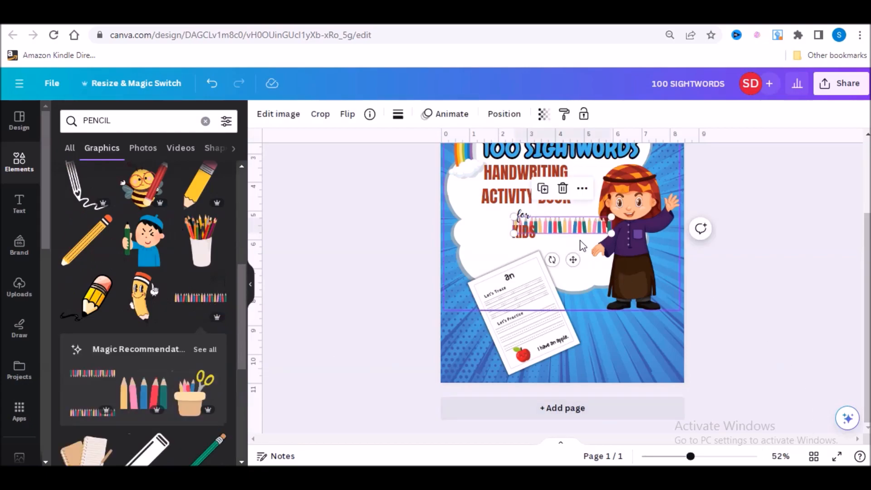
pyautogui.moveTo(590, 232)
pyautogui.mouseDown()
pyautogui.moveTo(560, 309)
pyautogui.moveTo(514, 374)
pyautogui.moveTo(707, 334)
pyautogui.mouseUp()
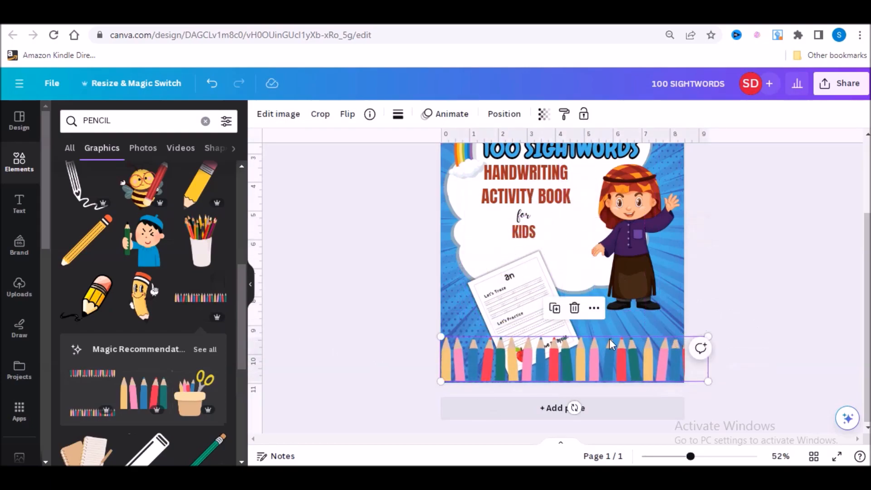
pyautogui.moveTo(513, 295); pyautogui.dragTo(550, 260)
pyautogui.click(396, 254)
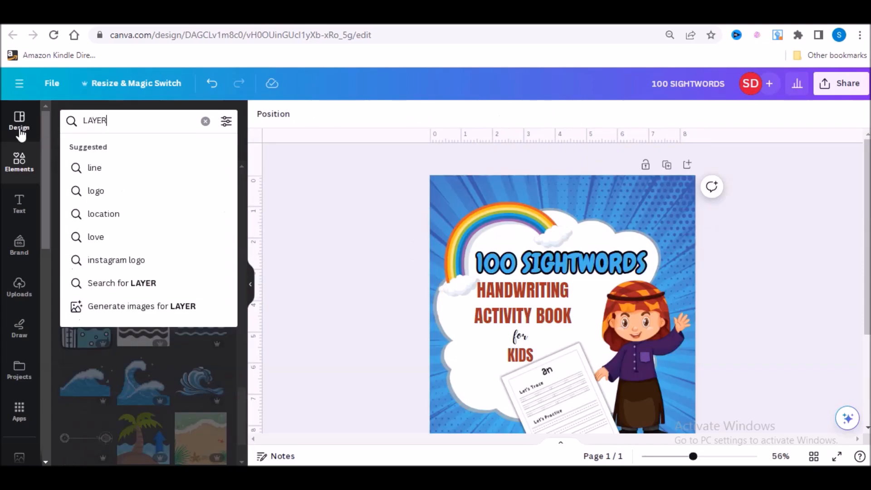
# - Add a wavy layered graphic from a "LAYERS" graphics search, turn it upside down and fit it into the page's upper-left corner
pyautogui.write('S')
pyautogui.press('Return')
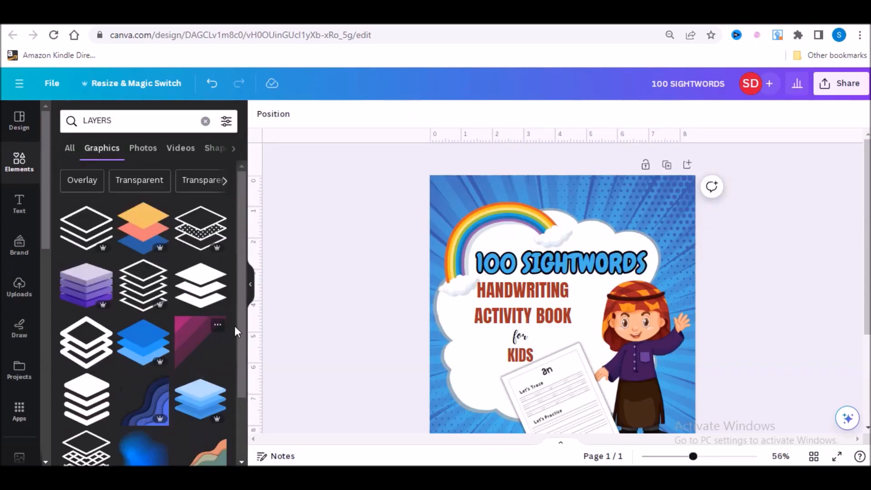
pyautogui.scroll(-3, 241, 325)
pyautogui.click(201, 406)
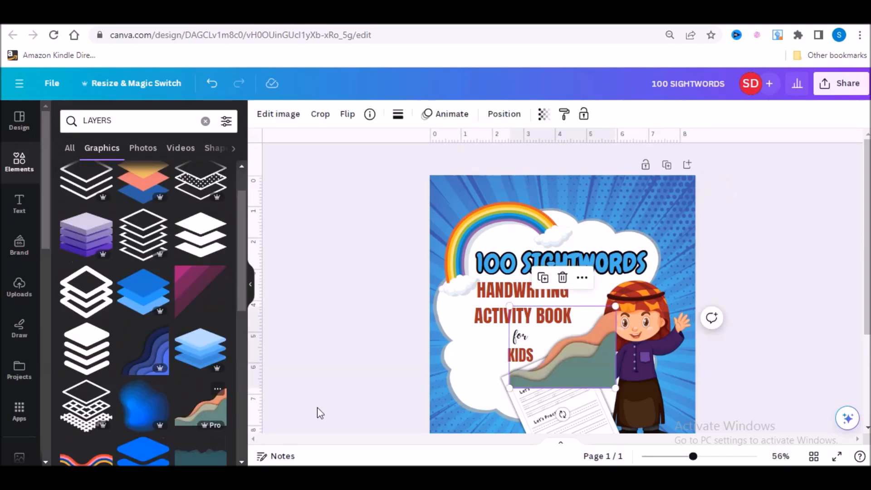
pyautogui.moveTo(592, 369); pyautogui.dragTo(514, 236)
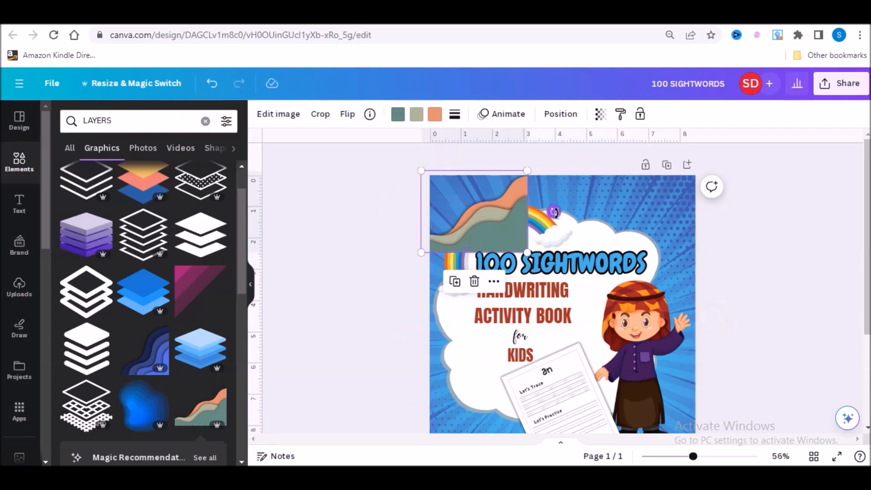
pyautogui.moveTo(554, 211)
pyautogui.mouseDown()
pyautogui.moveTo(540, 154)
pyautogui.moveTo(375, 170)
pyautogui.moveTo(379, 210)
pyautogui.moveTo(371, 198)
pyautogui.moveTo(372, 211)
pyautogui.mouseUp()
pyautogui.moveTo(472, 203); pyautogui.dragTo(473, 198)
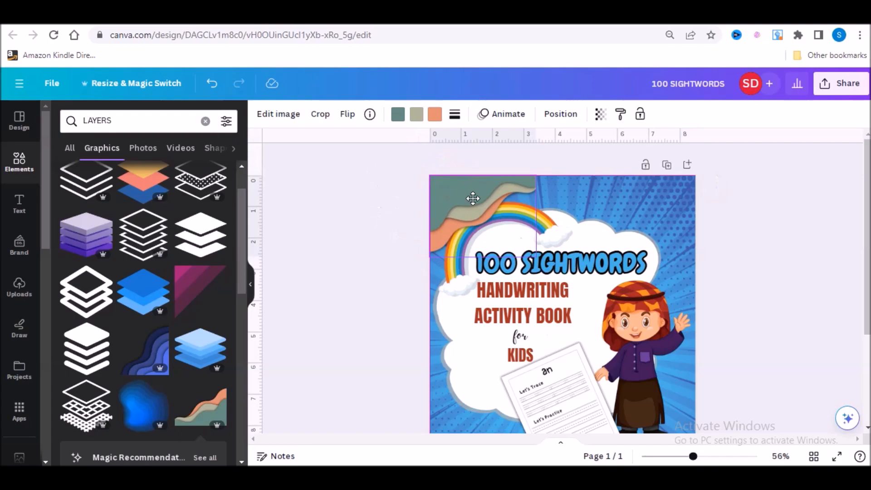
pyautogui.click(363, 221)
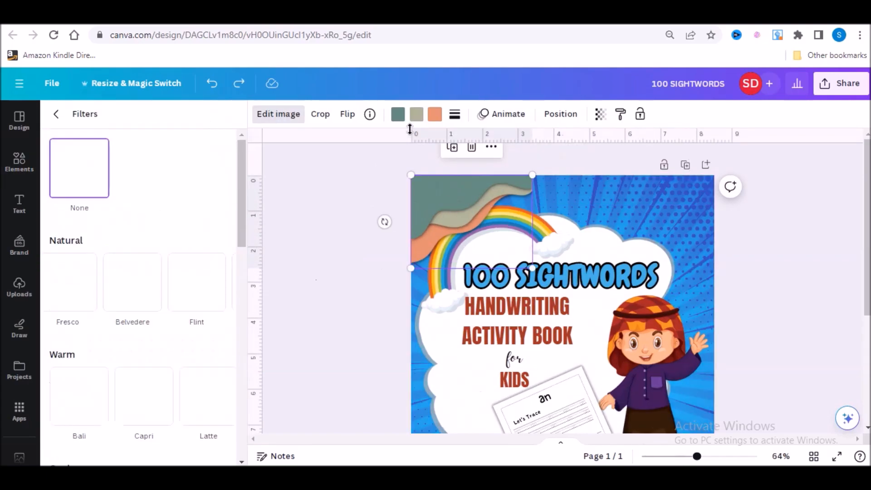
# - Recolor the corner graphic's three layers: the green one blue #079DE6, the beige one gray and the orange one coral red
pyautogui.click(398, 114)
pyautogui.write('#079DE6')
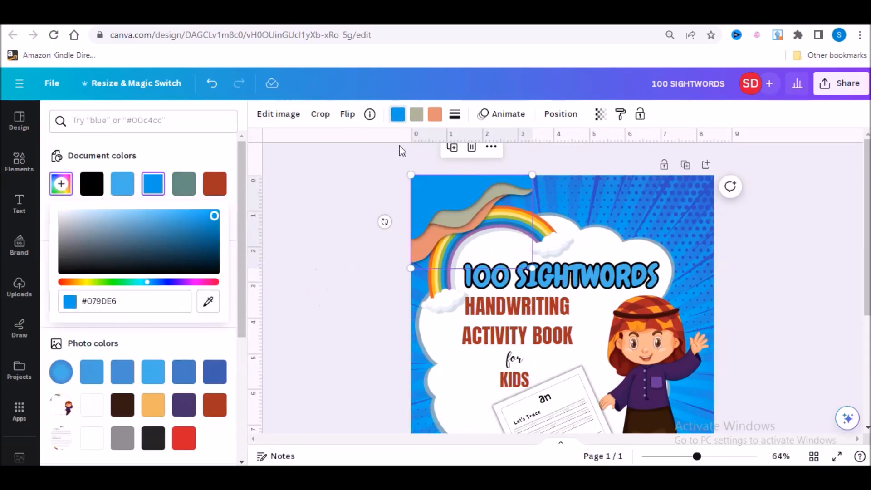
pyautogui.click(416, 114)
pyautogui.moveTo(244, 289); pyautogui.dragTo(235, 382)
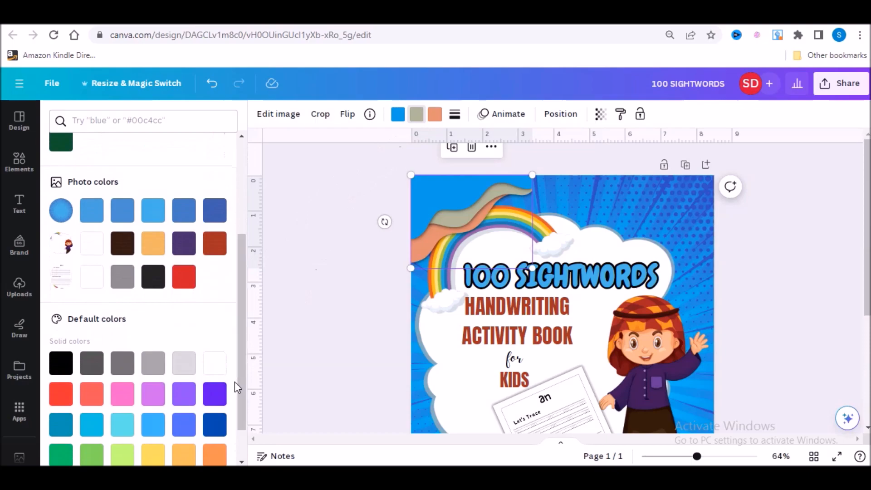
pyautogui.click(97, 401)
pyautogui.click(301, 281)
# - Add a subheading reading "Author", tilt it upward and place it on the blue part of the corner graphic
pyautogui.click(19, 204)
pyautogui.click(143, 298)
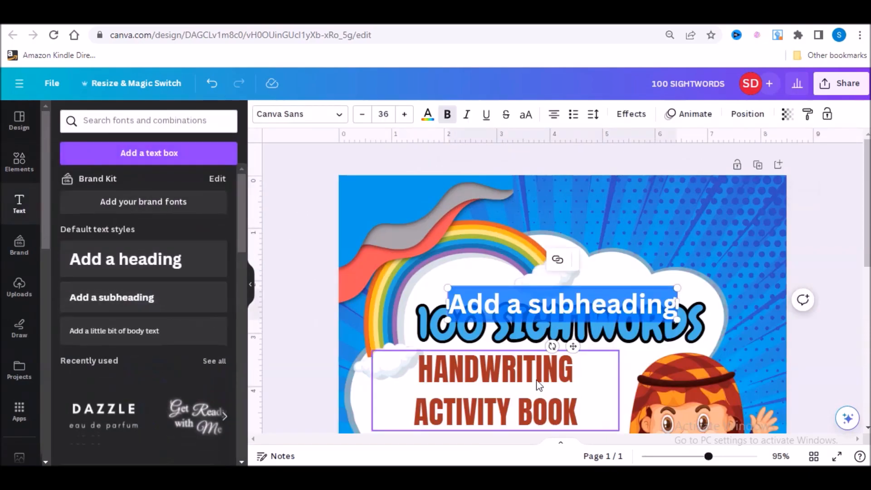
pyautogui.write('Author')
pyautogui.moveTo(573, 346); pyautogui.dragTo(424, 268)
pyautogui.moveTo(427, 236); pyautogui.dragTo(418, 241)
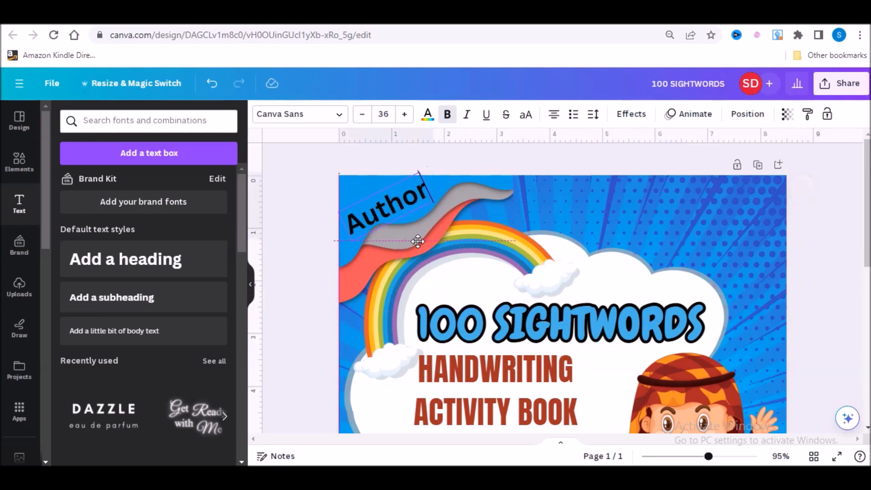
# - Set the "Author" text in the Bright Sunshine font from the Handwriting font category
pyautogui.click(300, 113)
pyautogui.click(73, 175)
pyautogui.click(107, 225)
pyautogui.scroll(-5, 101, 350)
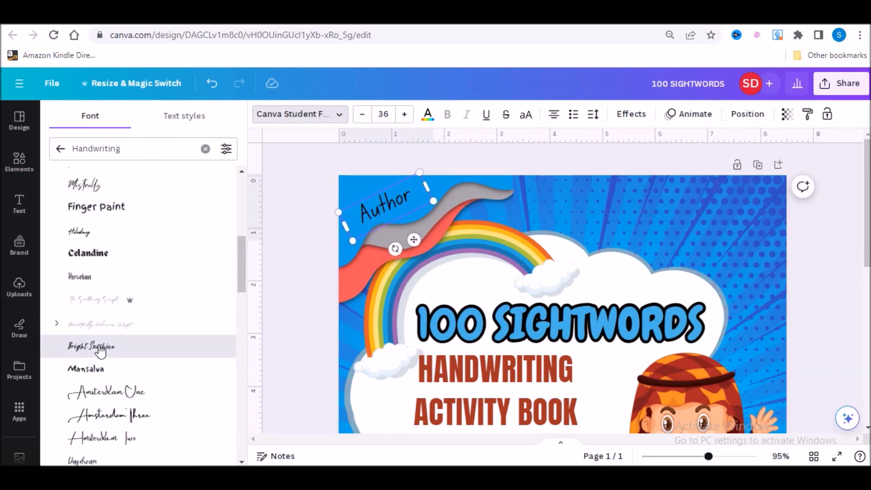
pyautogui.click(100, 350)
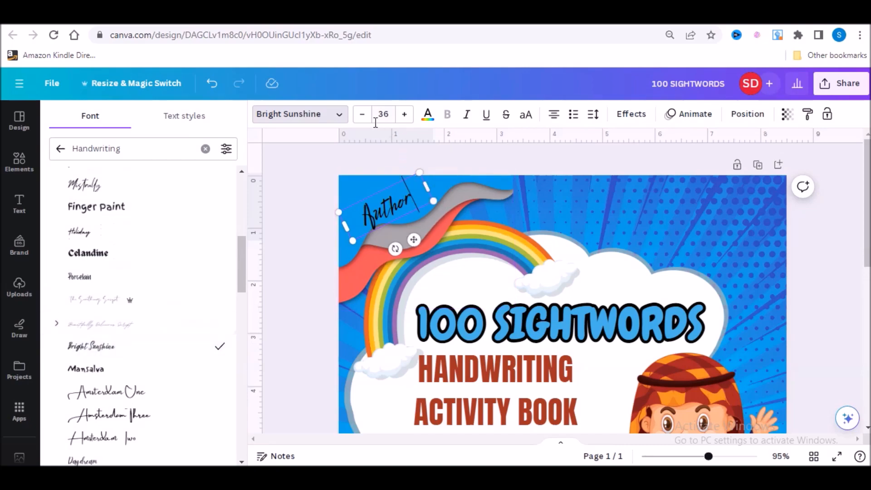
# - Color the "Author" text white and nudge it slightly further into the page corner
pyautogui.moveTo(420, 195); pyautogui.dragTo(357, 216)
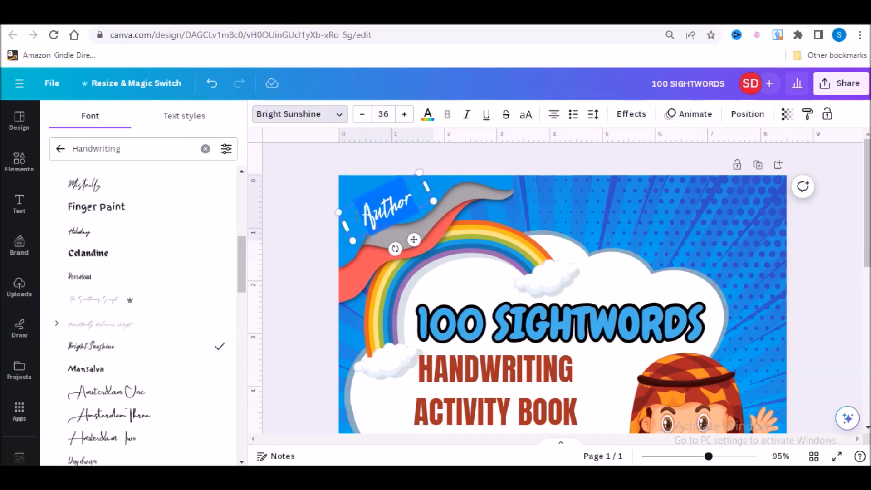
pyautogui.click(428, 114)
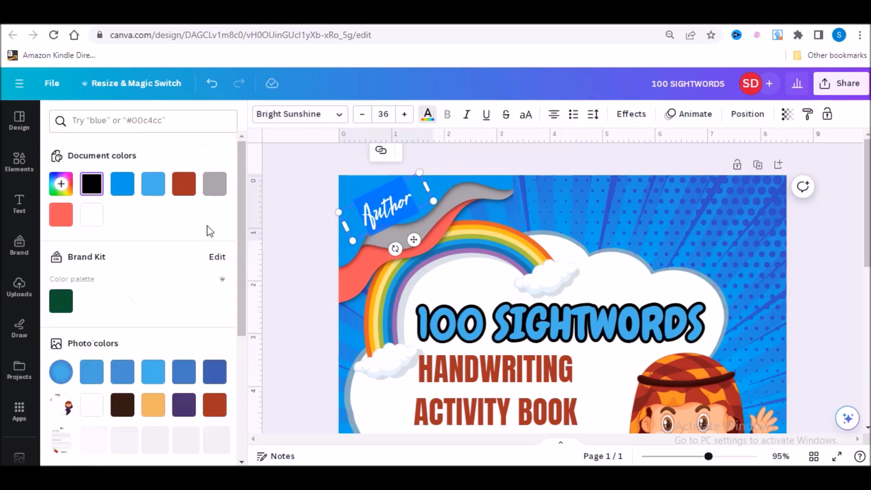
pyautogui.click(100, 223)
pyautogui.click(290, 220)
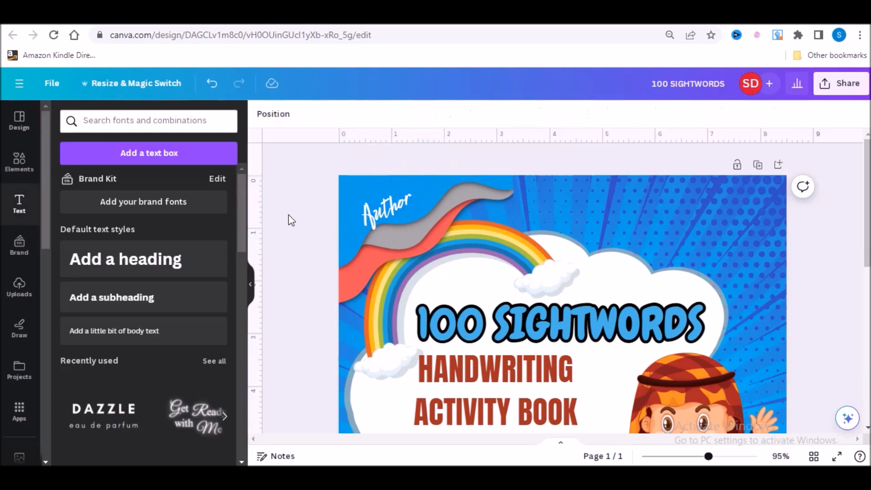
pyautogui.click(384, 213)
pyautogui.moveTo(385, 213); pyautogui.dragTo(380, 212)
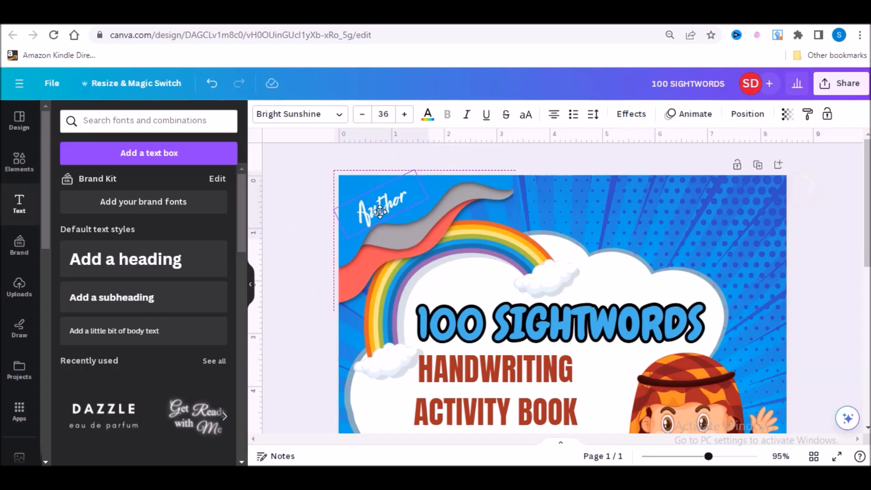
pyautogui.click(311, 222)
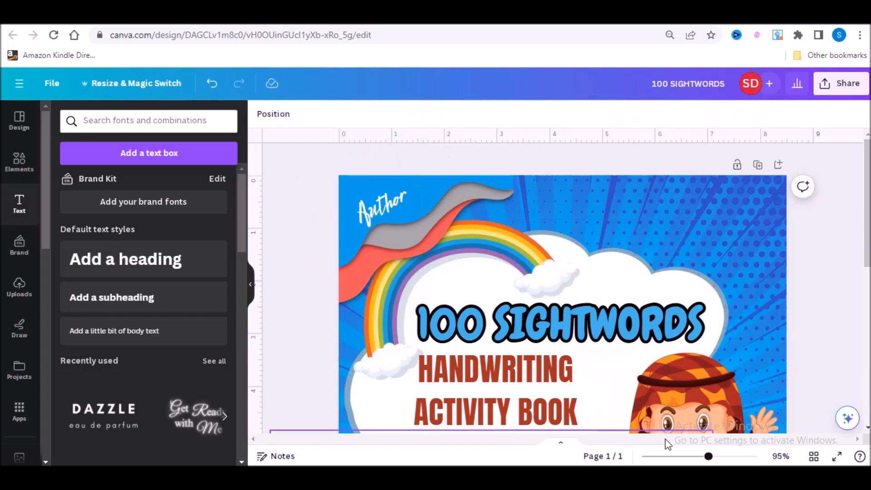
# - Search the elements for "arrow" and place a pentagon arrow shape at the page's left edge above the pencil row
pyautogui.click(683, 456)
pyautogui.click(19, 161)
pyautogui.click(136, 120)
pyautogui.write('arrow')
pyautogui.press('Return')
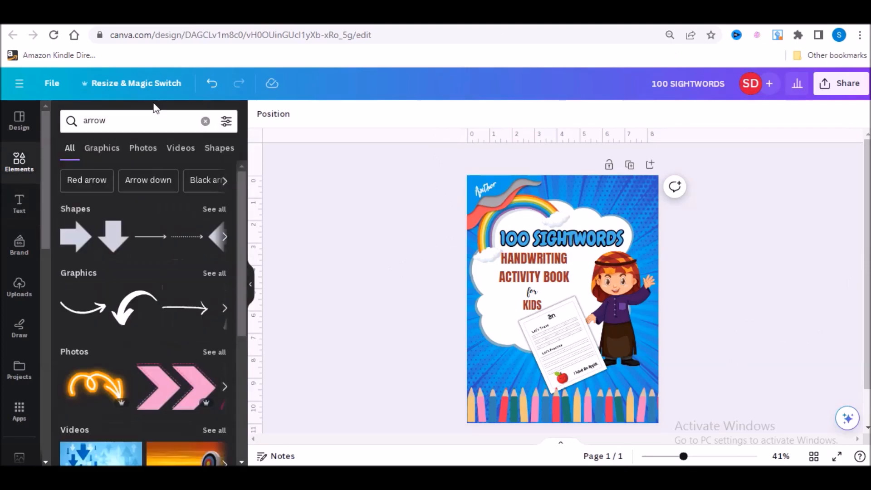
pyautogui.click(218, 146)
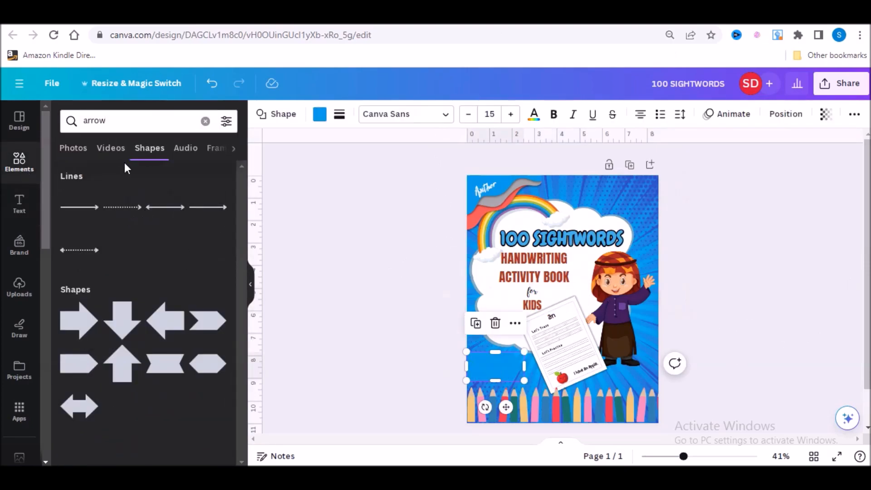
# - Fill the pentagon arrow with white #ffffff and stretch it slightly wider toward the worksheet
pyautogui.click(320, 117)
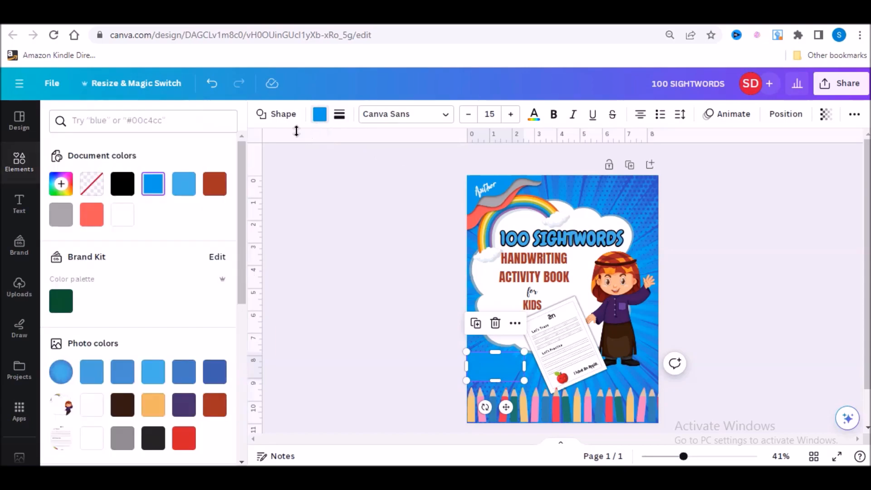
pyautogui.click(124, 219)
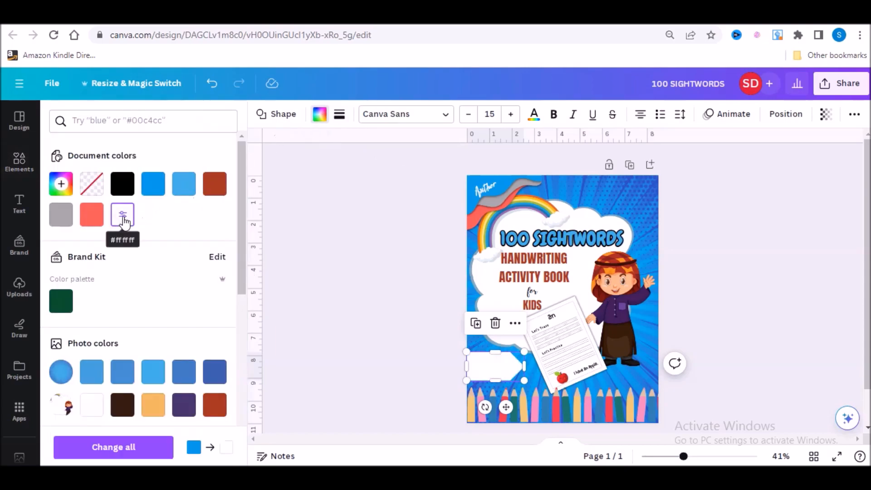
pyautogui.click(355, 253)
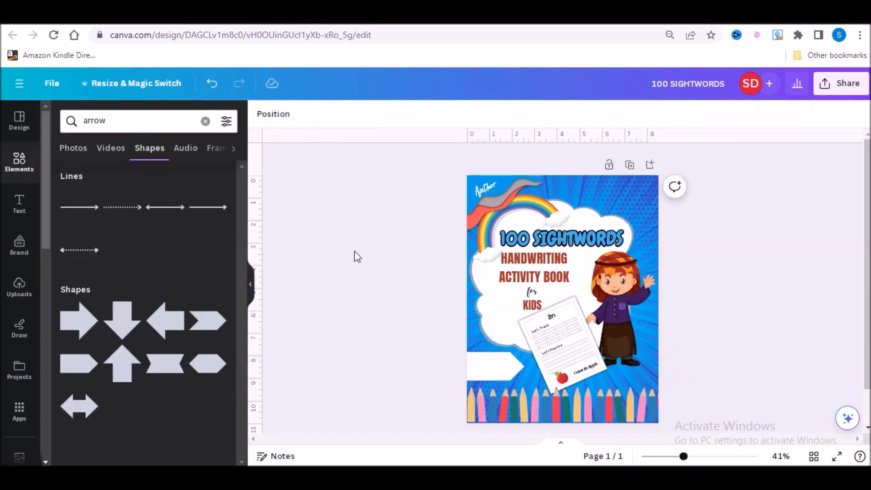
pyautogui.click(490, 370)
pyautogui.moveTo(525, 366); pyautogui.dragTo(532, 367)
# - Duplicate the "HANDWRITING ACTIVITY BOOK" text, change the copy to "AGE 3-7" and position it on the white arrow
pyautogui.click(534, 268)
pyautogui.click(553, 221)
pyautogui.moveTo(538, 274); pyautogui.dragTo(514, 363)
pyautogui.doubleClick(480, 356)
pyautogui.write('age')
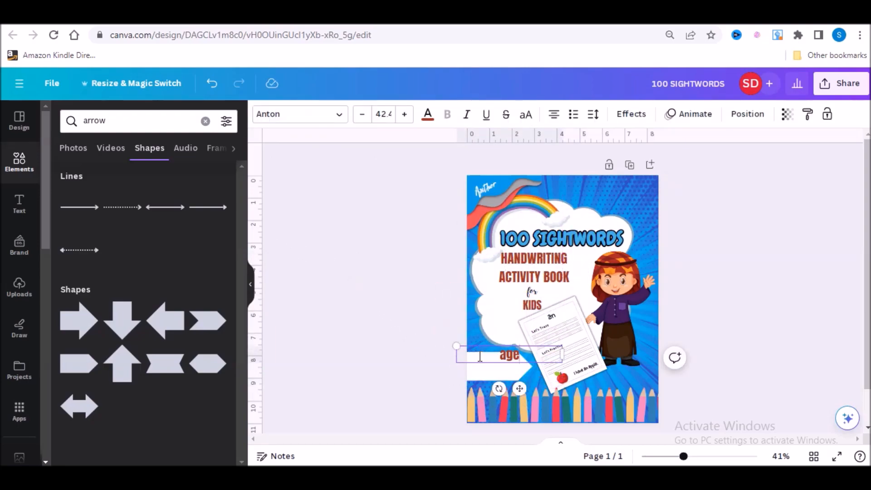
pyautogui.write(' 3-7')
pyautogui.click(404, 295)
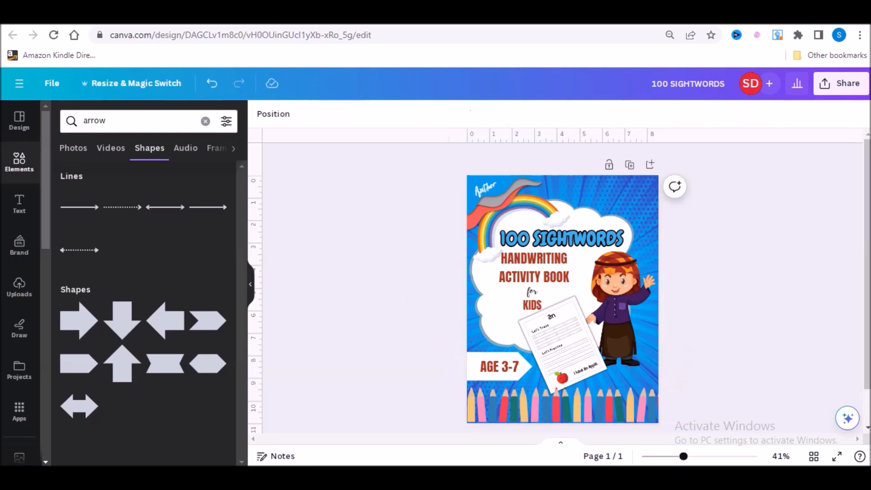
# - Apply a Glow shadow to the combined cloud, rainbow and child graphic
pyautogui.click(688, 458)
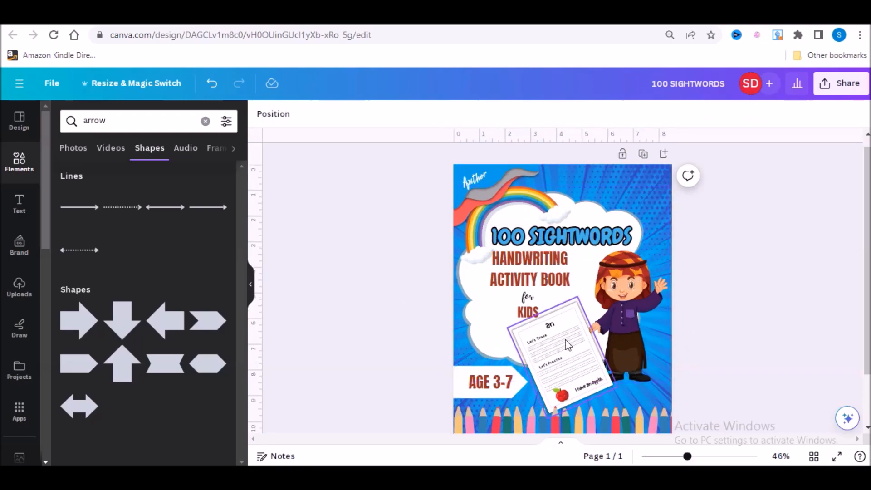
pyautogui.click(479, 350)
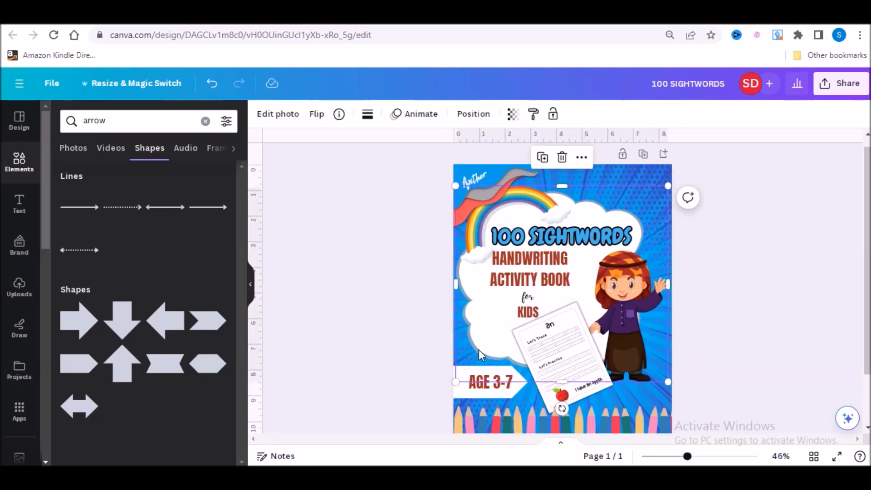
pyautogui.click(274, 119)
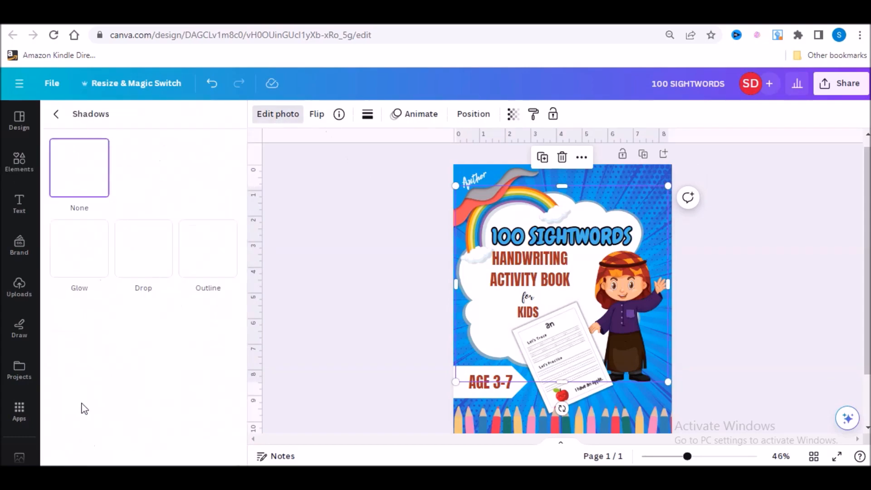
pyautogui.click(96, 258)
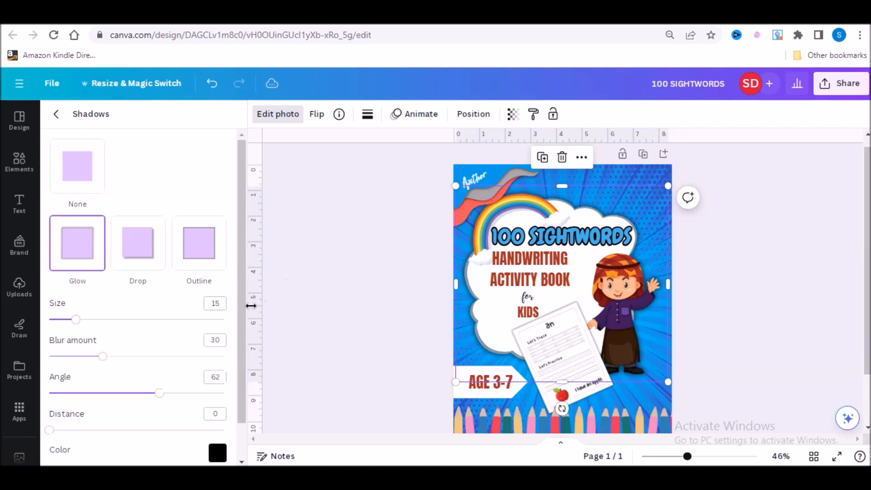
pyautogui.scroll(-1, 242, 331)
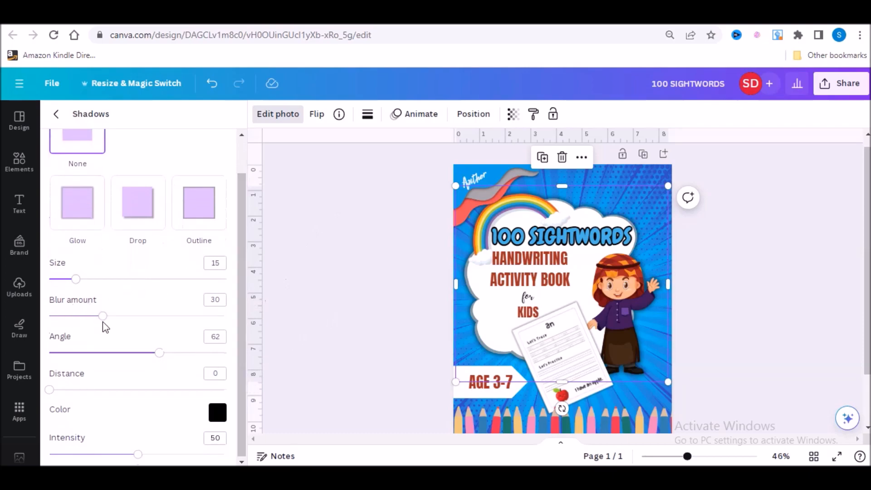
pyautogui.click(340, 290)
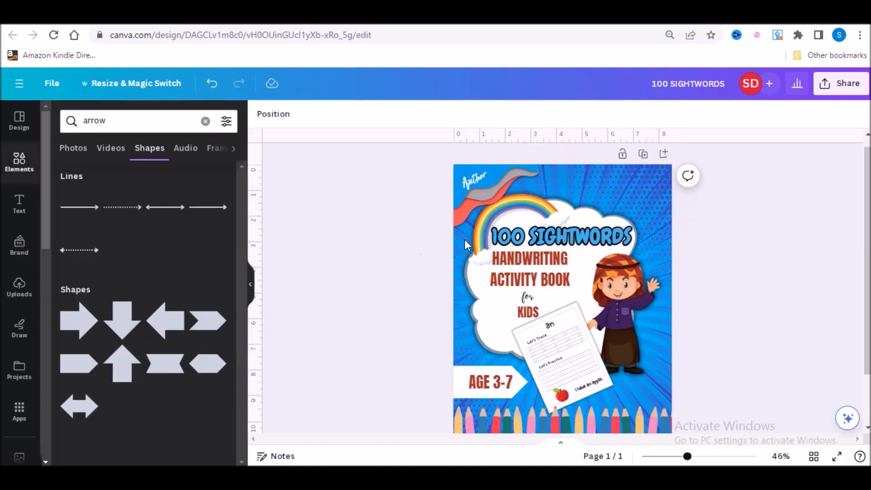
# - Add an orange pencil from a "PENCIL" graphics search, rotate it nearly upright with its tip up and place it at the child's raised hand
pyautogui.click(129, 118)
pyautogui.write('PENCIL')
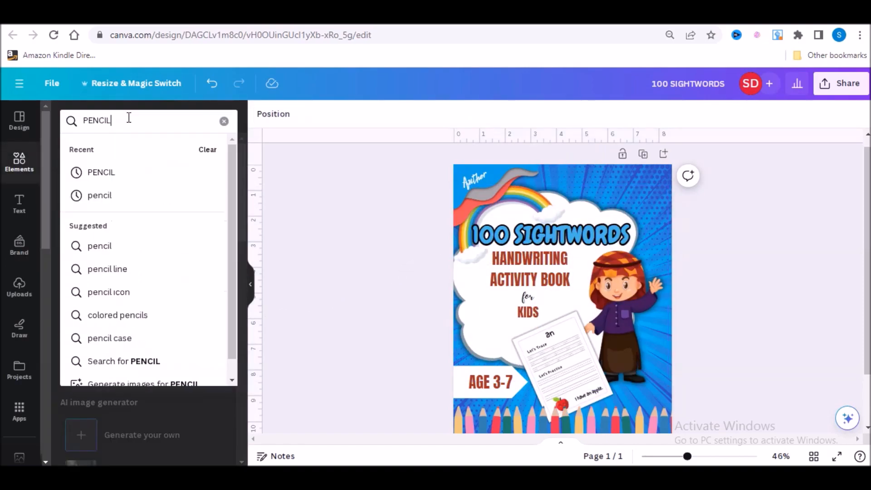
pyautogui.press('Return')
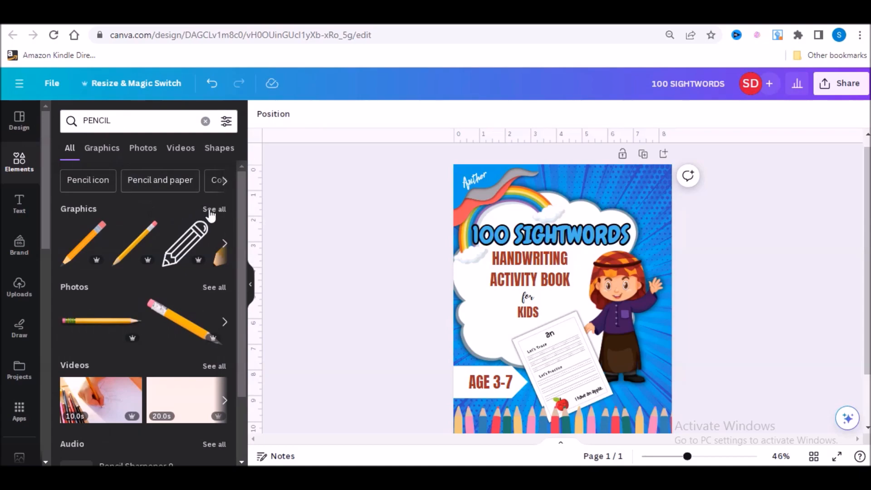
pyautogui.click(210, 211)
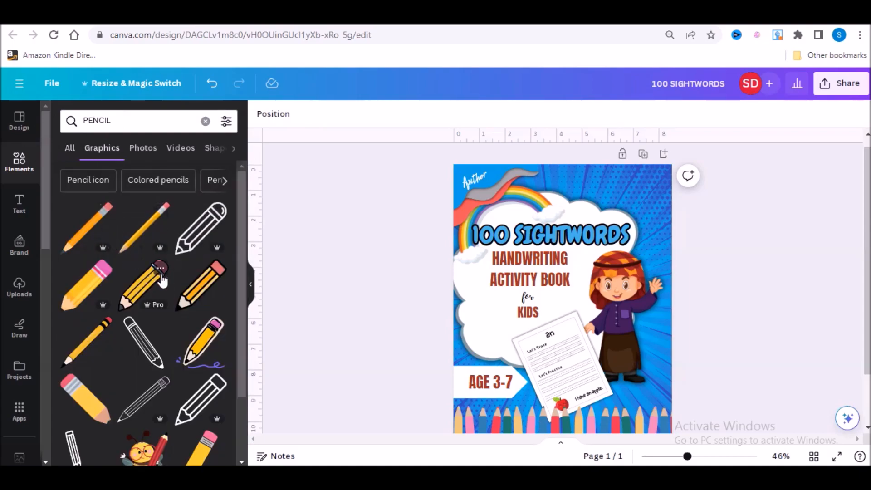
pyautogui.click(89, 237)
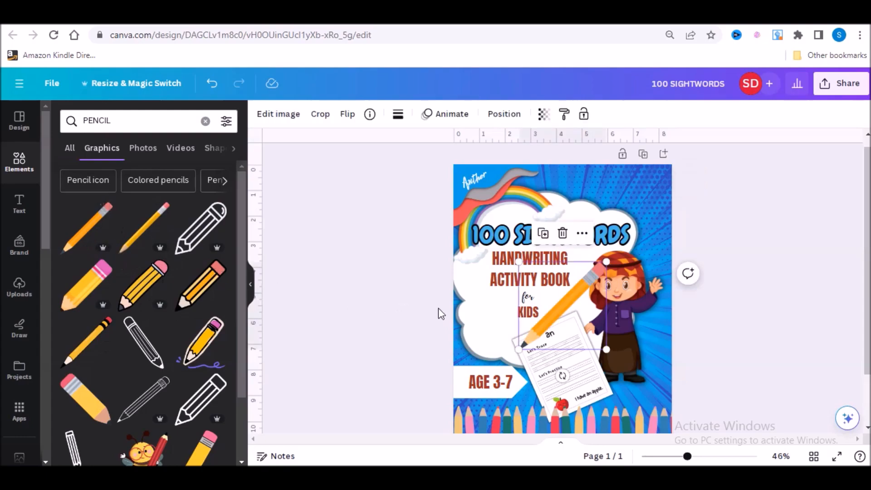
pyautogui.moveTo(561, 375)
pyautogui.mouseDown()
pyautogui.moveTo(468, 311)
pyautogui.moveTo(518, 248)
pyautogui.moveTo(515, 263)
pyautogui.moveTo(528, 252)
pyautogui.mouseUp()
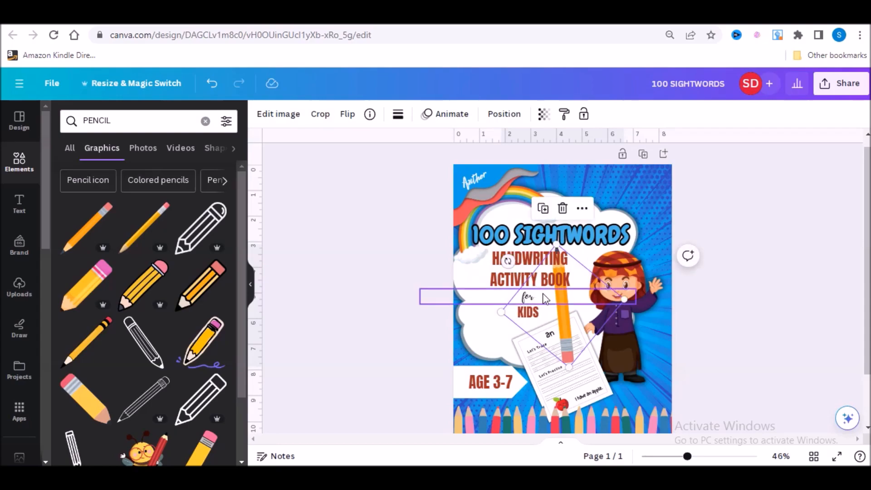
pyautogui.moveTo(570, 338); pyautogui.dragTo(664, 320)
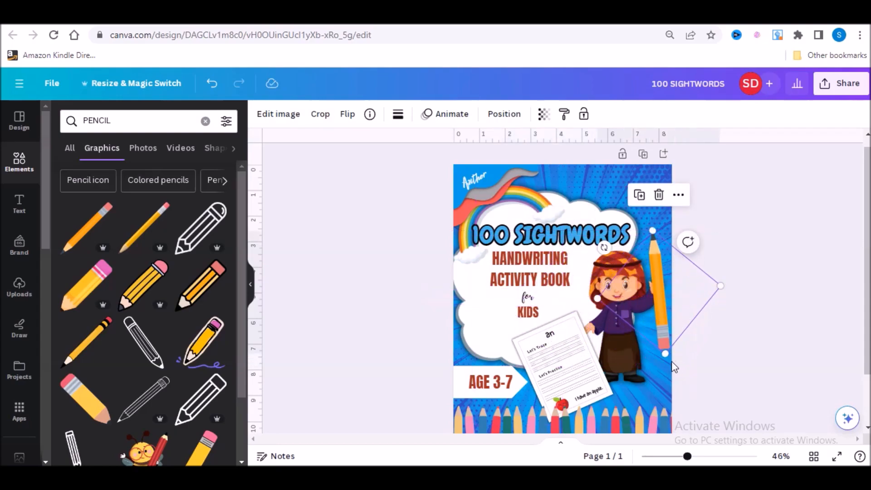
# - Shrink the orange pencil and place it upright in the child's raised hand within the page edge
pyautogui.moveTo(665, 353); pyautogui.dragTo(662, 339)
pyautogui.moveTo(659, 312); pyautogui.dragTo(657, 310)
pyautogui.moveTo(658, 261); pyautogui.dragTo(658, 271)
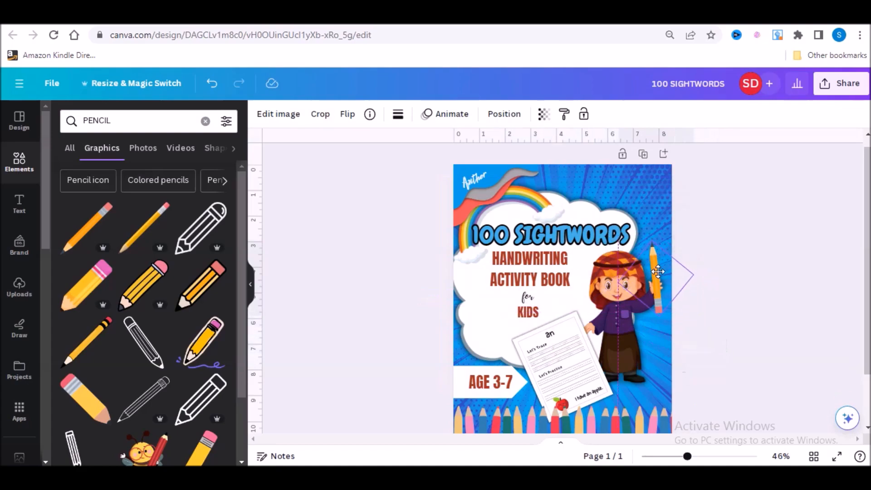
pyautogui.click(749, 292)
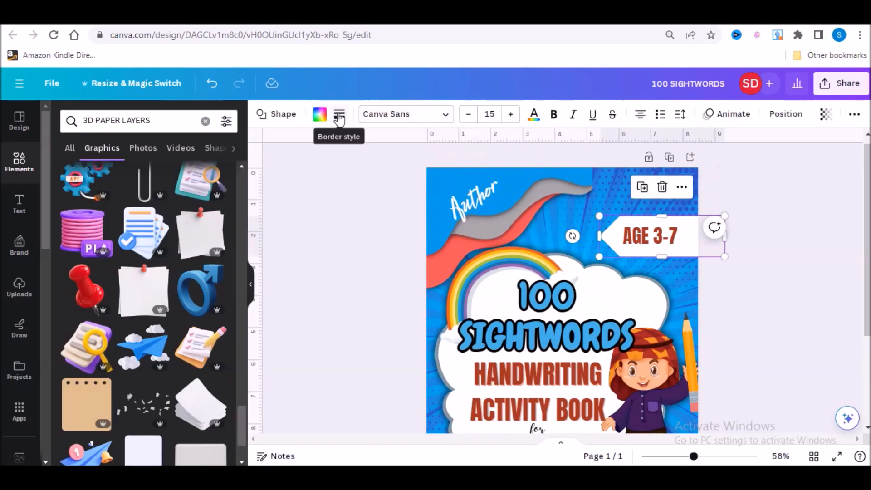
# - Add a thin solid border around the white "AGE 3-7" arrow
pyautogui.click(340, 117)
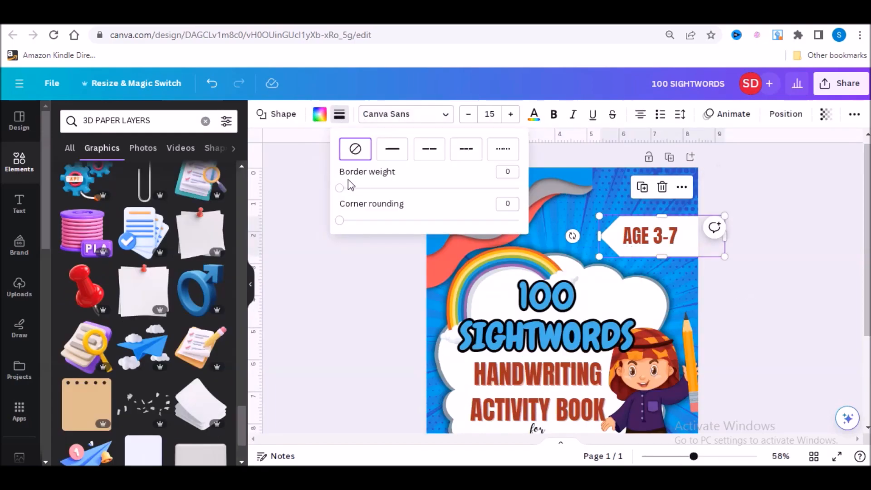
pyautogui.moveTo(340, 189); pyautogui.dragTo(354, 189)
pyautogui.click(304, 250)
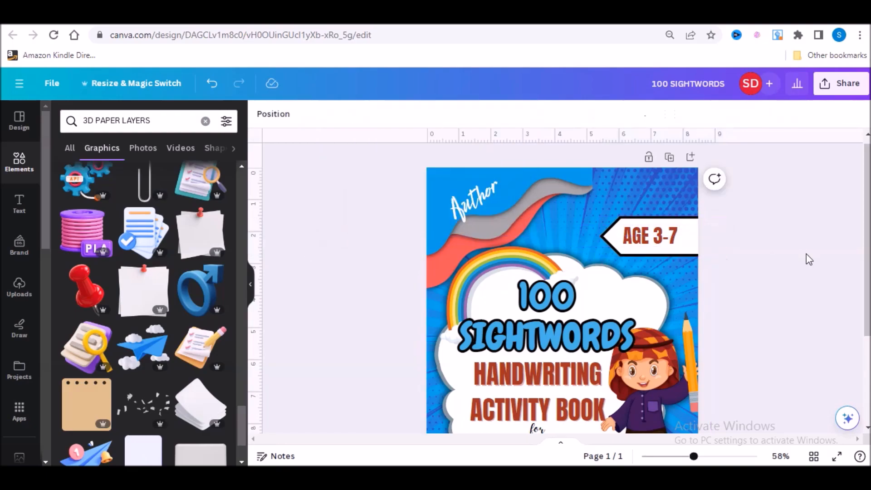
# - Recolor the arrow's border to blue-grey #7C989D, sampled from the cloud's outline
pyautogui.click(624, 248)
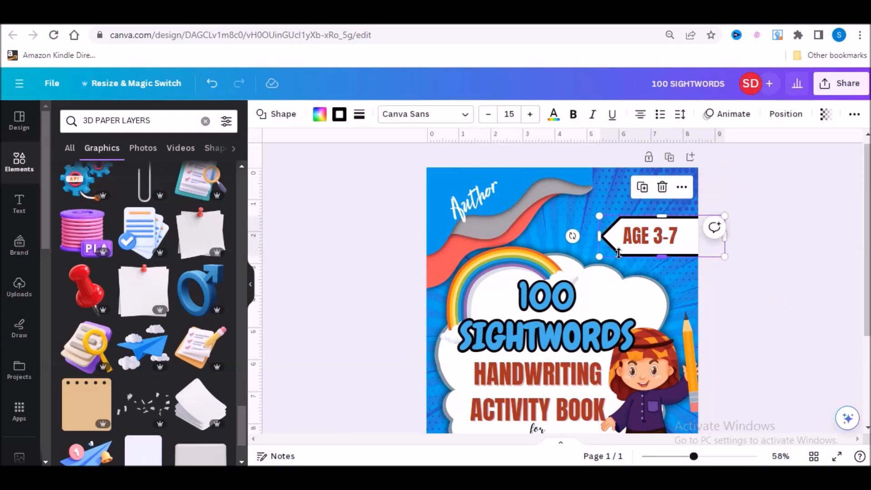
pyautogui.click(340, 114)
pyautogui.click(61, 184)
pyautogui.click(212, 335)
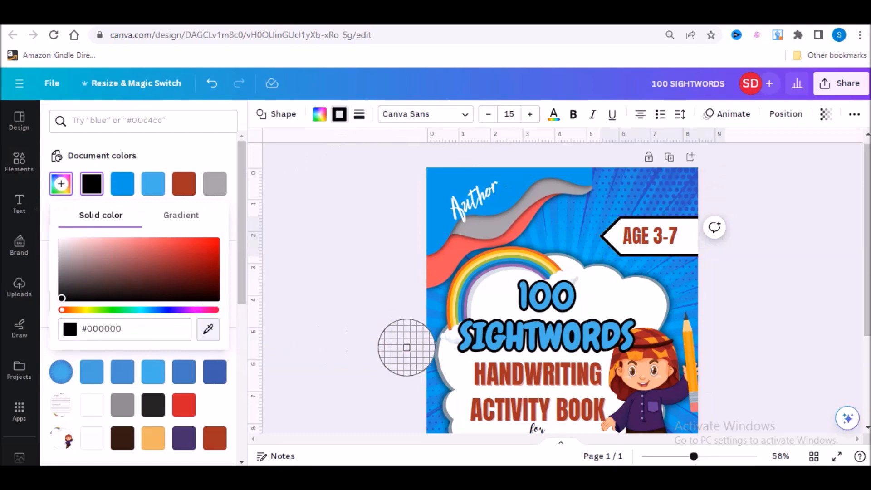
pyautogui.click(438, 362)
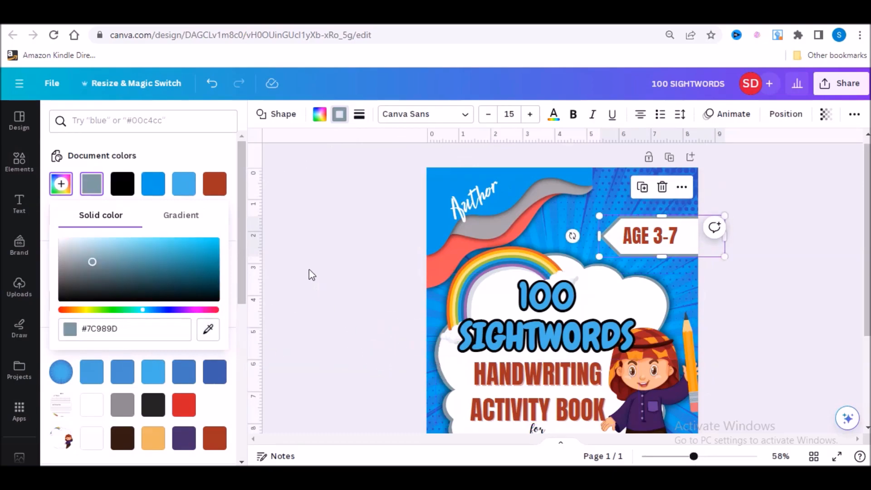
pyautogui.click(351, 278)
# - Duplicate the bordered white arrow and place the copy directly above the original
pyautogui.moveTo(694, 456); pyautogui.dragTo(697, 456)
pyautogui.click(674, 246)
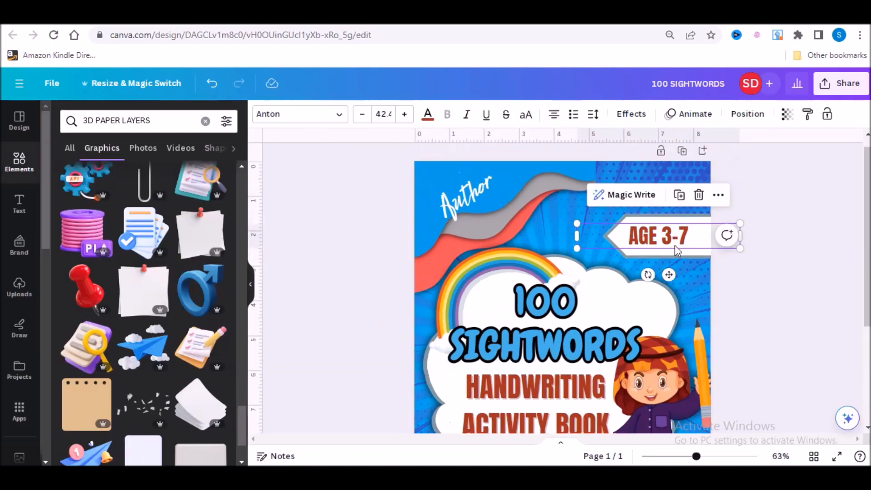
pyautogui.click(675, 254)
pyautogui.click(652, 186)
pyautogui.moveTo(672, 248); pyautogui.dragTo(666, 196)
# - Duplicate the "AGE 3-7" text onto the upper arrow and change the copy to "100 PAGES"
pyautogui.click(639, 235)
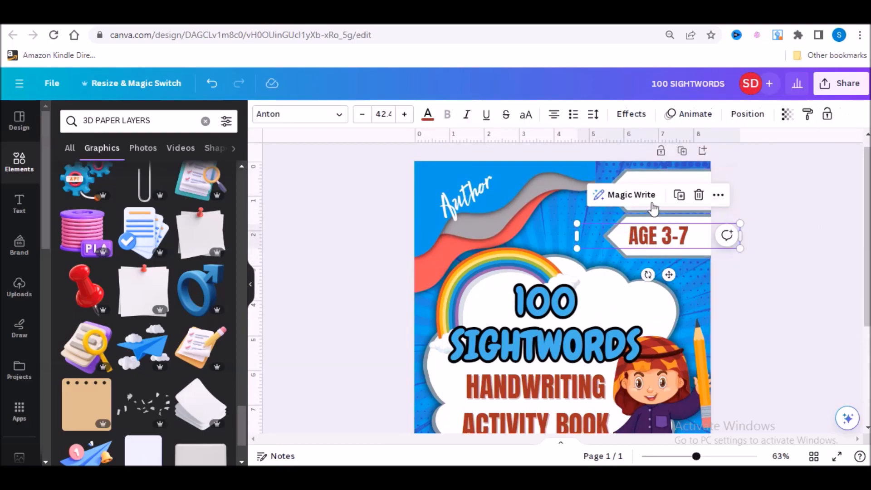
pyautogui.click(685, 200)
pyautogui.moveTo(667, 240); pyautogui.dragTo(658, 192)
pyautogui.doubleClick(652, 191)
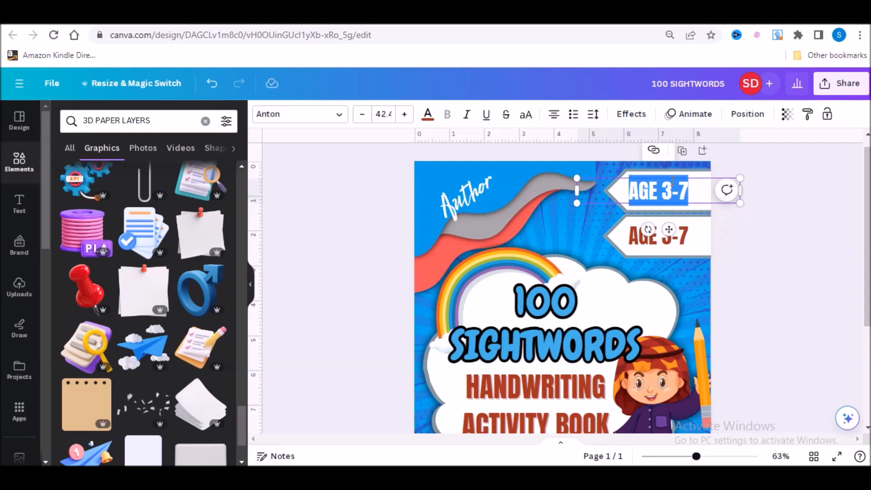
pyautogui.write('100 PAGES')
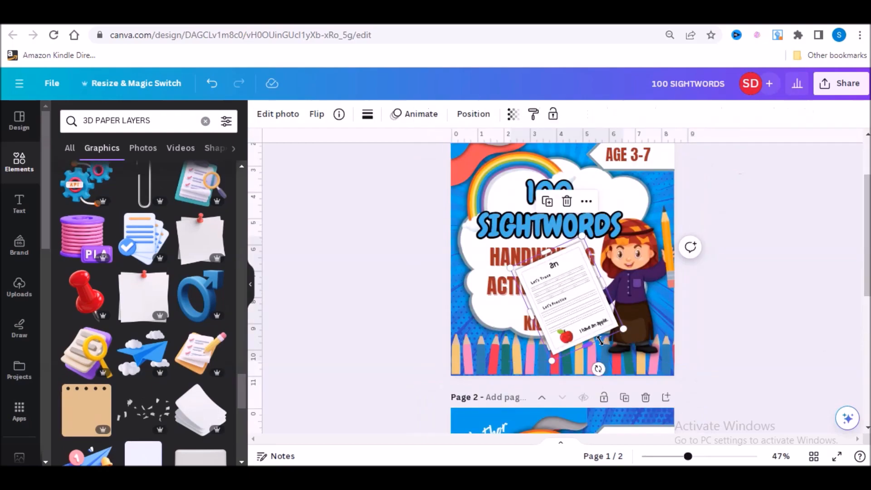
# - Shrink the tilted worksheet on the front cover and place it at the child's lowered hand, clear of the title text
pyautogui.moveTo(551, 358); pyautogui.dragTo(606, 373)
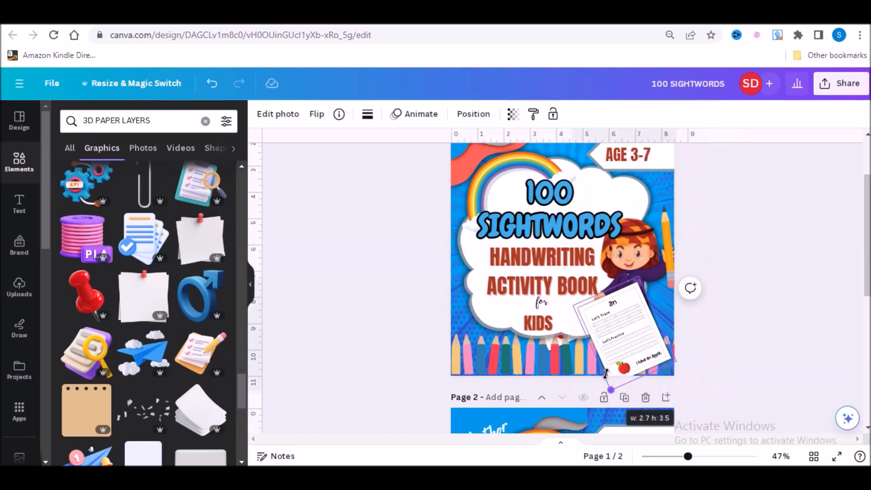
pyautogui.scroll(2, 724, 295)
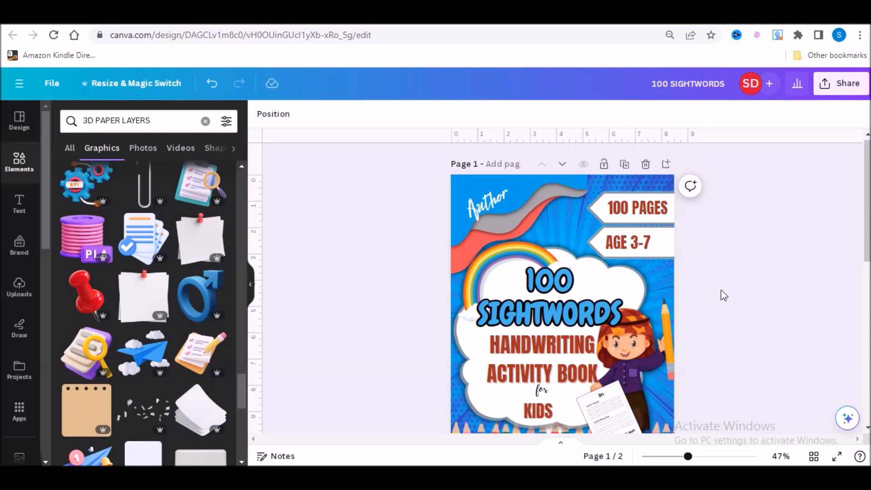
# - Delete the blue, grey and red wavy paper graphic from page 2, leaving only the background and pencils
pyautogui.scroll(-6, 722, 295)
pyautogui.click(531, 211)
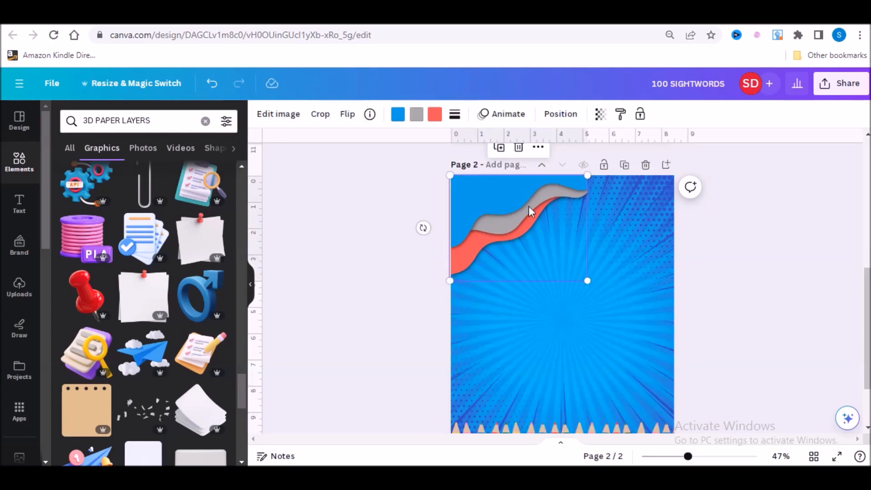
pyautogui.press('Delete')
pyautogui.scroll(-2, 809, 333)
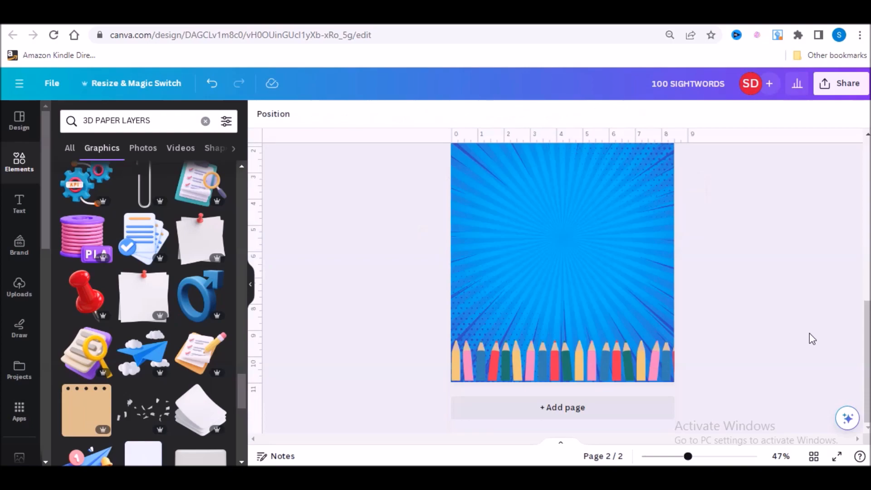
# - Add the uploaded worksheet image to page 2 and place it small at the lower left above the pencils
pyautogui.scroll(2, 809, 333)
pyautogui.click(19, 288)
pyautogui.click(82, 221)
pyautogui.moveTo(653, 195); pyautogui.dragTo(534, 337)
# - Add a subheading to page 2 with the blurb running from "Turn handwriting practice into an exciting quest!" to "a solid foundation for literacy."
pyautogui.click(19, 204)
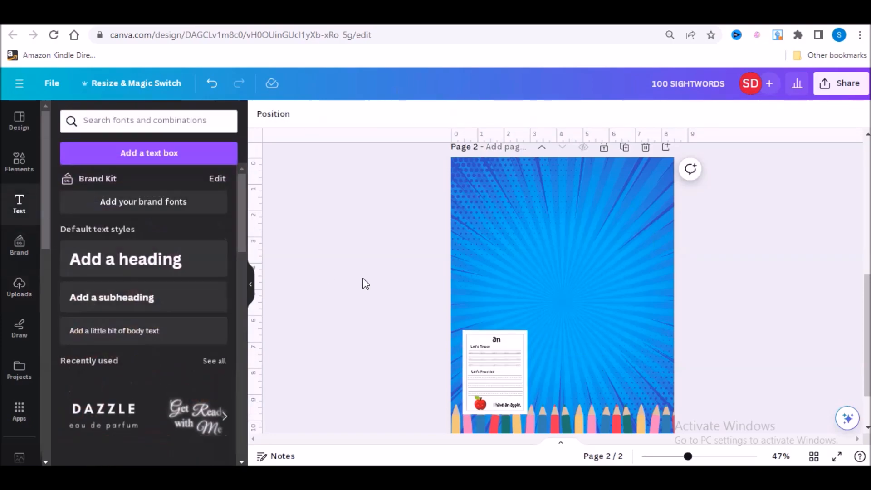
pyautogui.click(112, 298)
pyautogui.moveTo(617, 295); pyautogui.dragTo(506, 294)
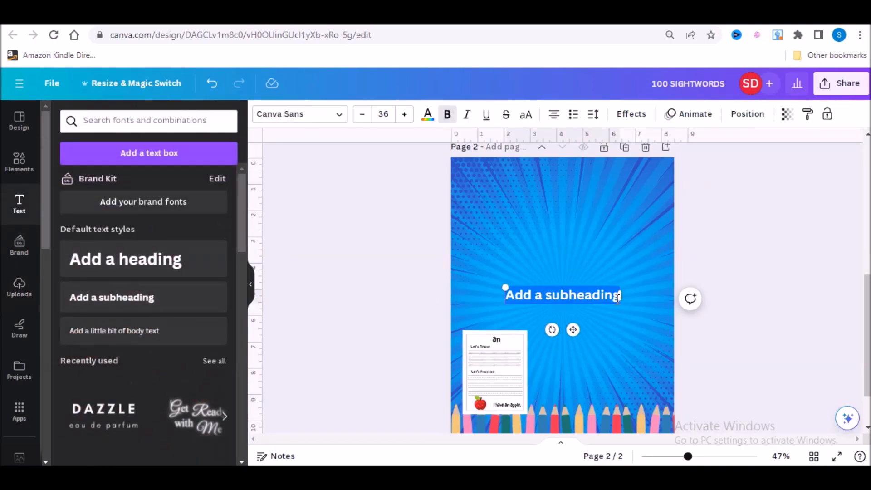
pyautogui.write('Turn handwriting practice into an exciting quest! With our 100 Sight Words Handwriting Activity Book, children will enjoy tracing and writing essential words while building a solid foundation for literacy."')
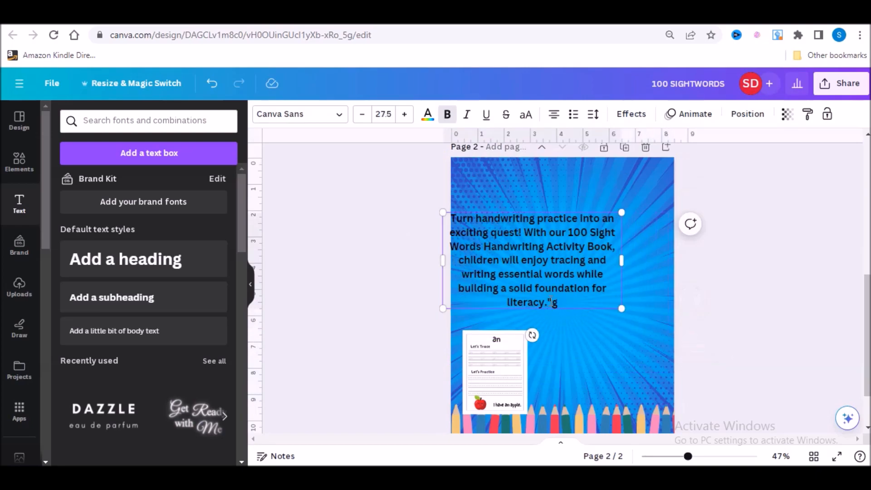
pyautogui.press('BackSpace')
pyautogui.press('BackSpace')
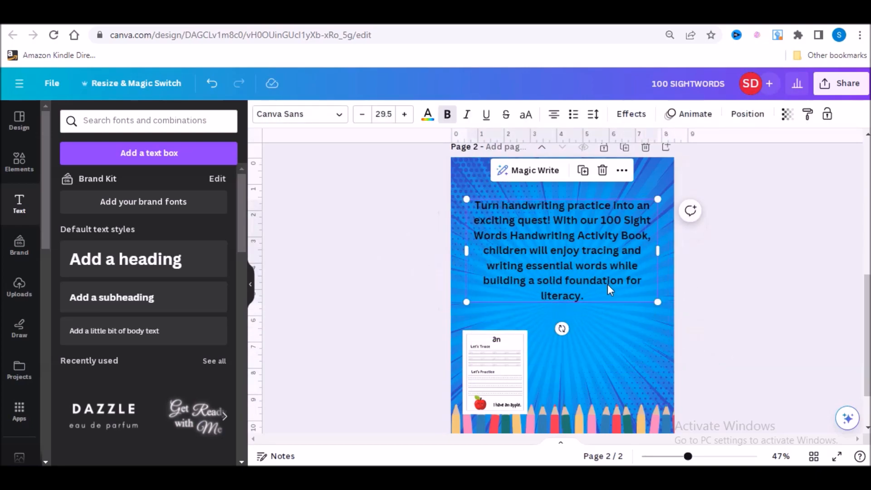
# - Color the page 2 blurb white, change its font to Canva Student Font and enlarge it to size 38
pyautogui.click(428, 113)
pyautogui.click(123, 214)
pyautogui.click(300, 114)
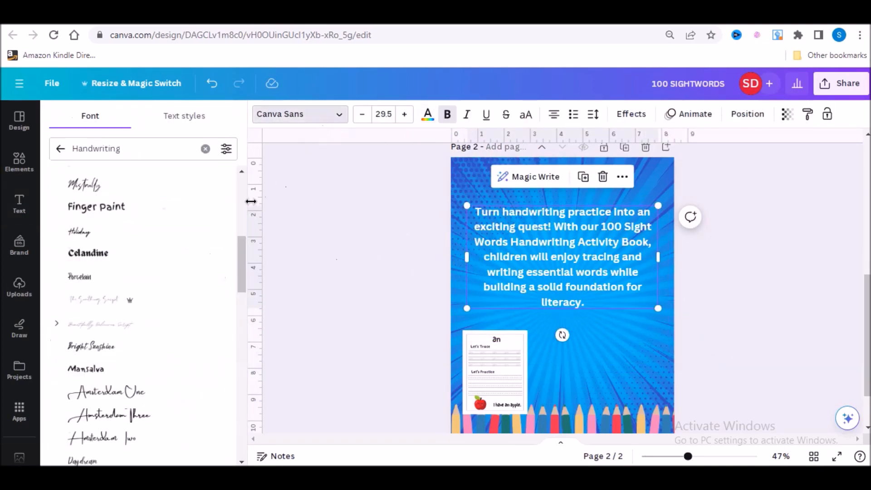
pyautogui.scroll(-2, 237, 279)
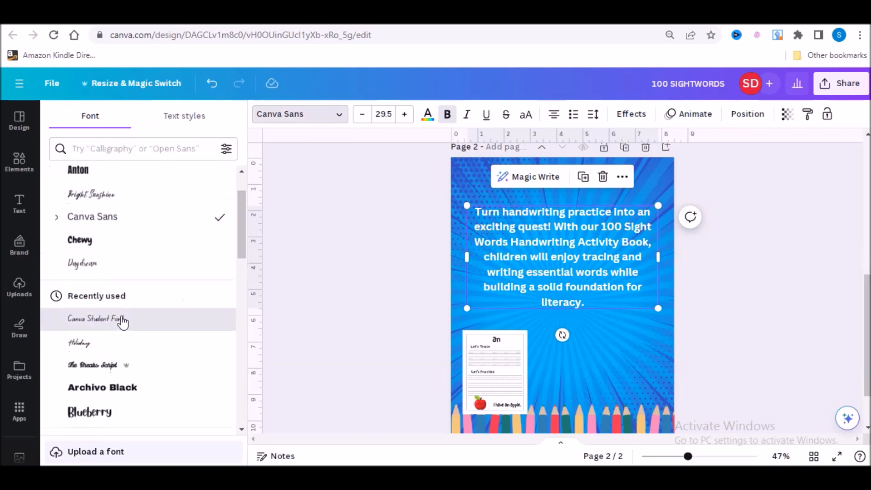
pyautogui.click(121, 320)
pyautogui.moveTo(676, 249); pyautogui.dragTo(598, 249)
pyautogui.moveTo(596, 206); pyautogui.dragTo(639, 180)
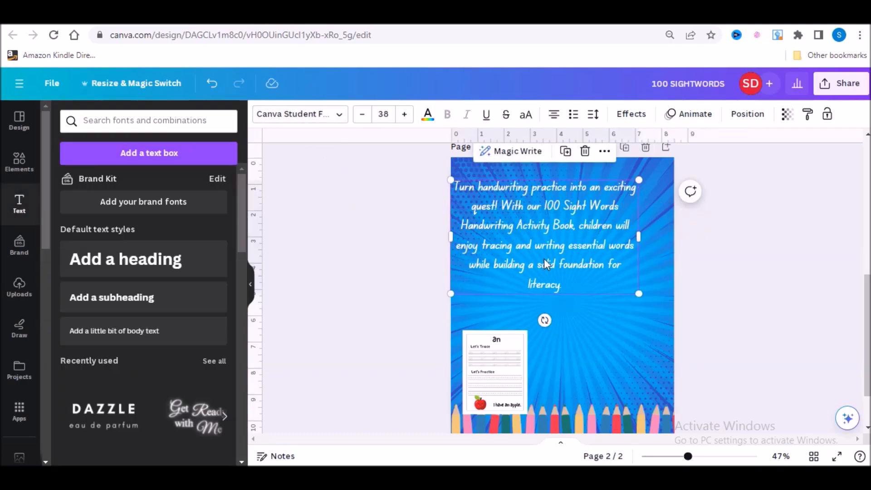
# - Center the blurb in the upper part of page 2, and enlarge and tilt the worksheet below it
pyautogui.moveTo(500, 269); pyautogui.dragTo(519, 282)
pyautogui.moveTo(492, 366); pyautogui.dragTo(521, 348)
pyautogui.moveTo(524, 424); pyautogui.dragTo(556, 421)
pyautogui.moveTo(535, 303); pyautogui.dragTo(540, 275)
pyautogui.moveTo(548, 344); pyautogui.dragTo(544, 357)
pyautogui.click(728, 309)
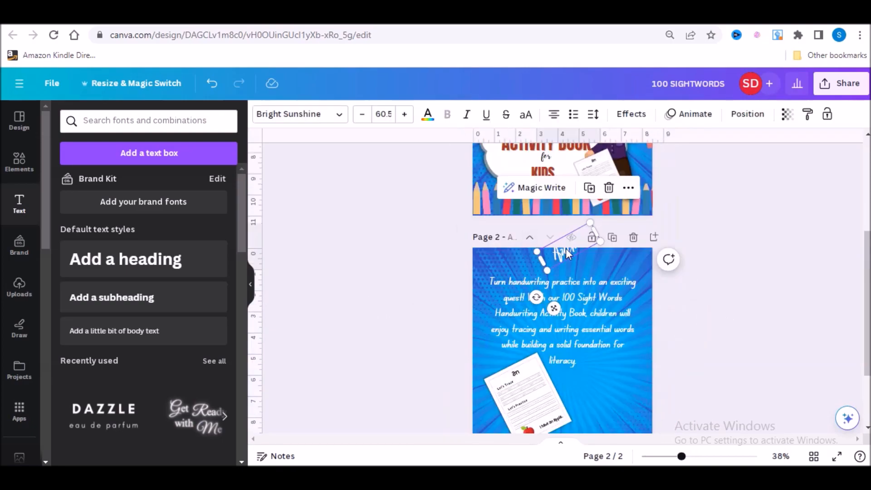
# - Move page 2's "Author" text below the blurb, straighten it to nearly horizontal and shrink it
pyautogui.moveTo(554, 307); pyautogui.dragTo(571, 439)
pyautogui.moveTo(554, 430); pyautogui.dragTo(576, 427)
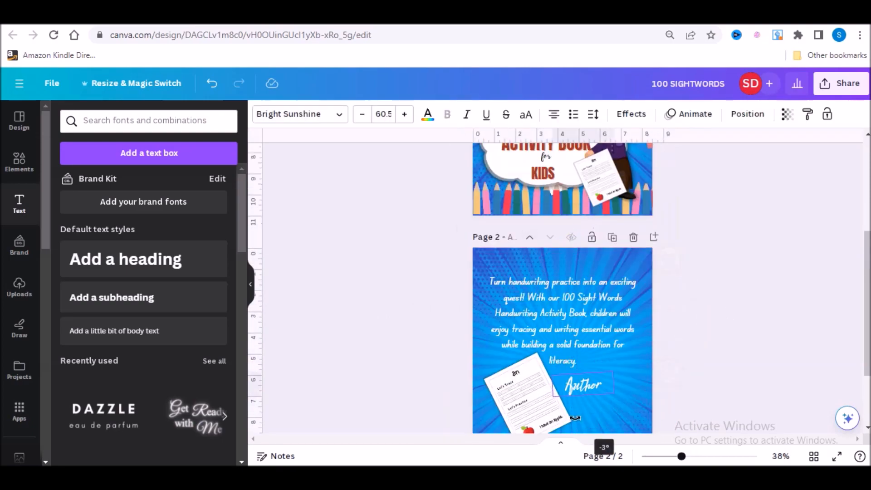
pyautogui.moveTo(610, 396); pyautogui.dragTo(592, 391)
pyautogui.click(762, 356)
pyautogui.scroll(-1, 793, 317)
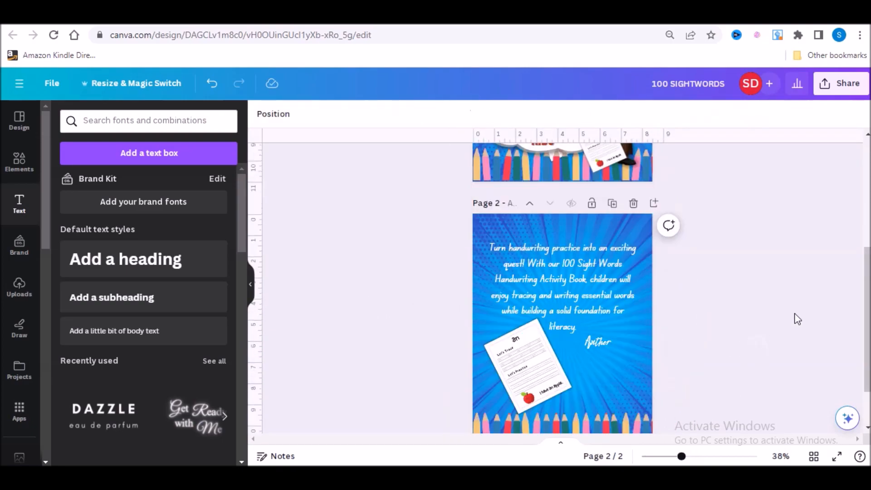
# - Download both pages of the cover design as PNG at size 1
pyautogui.scroll(5, 794, 317)
pyautogui.click(843, 93)
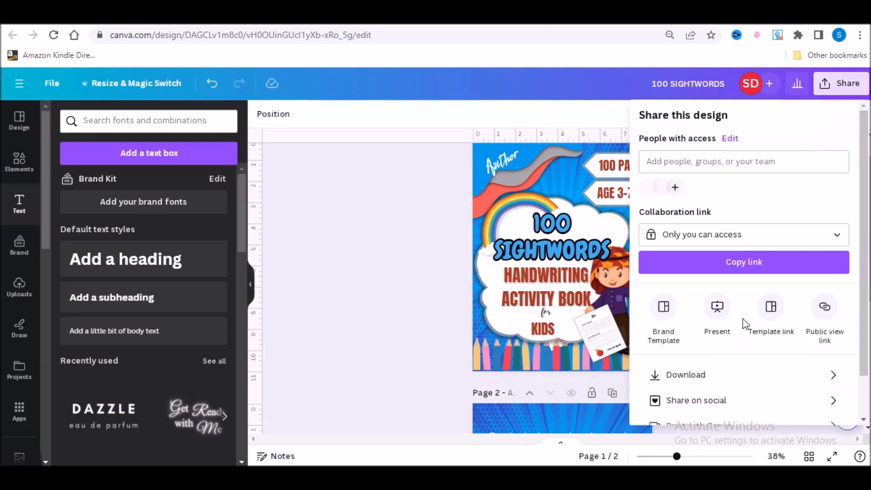
pyautogui.click(690, 372)
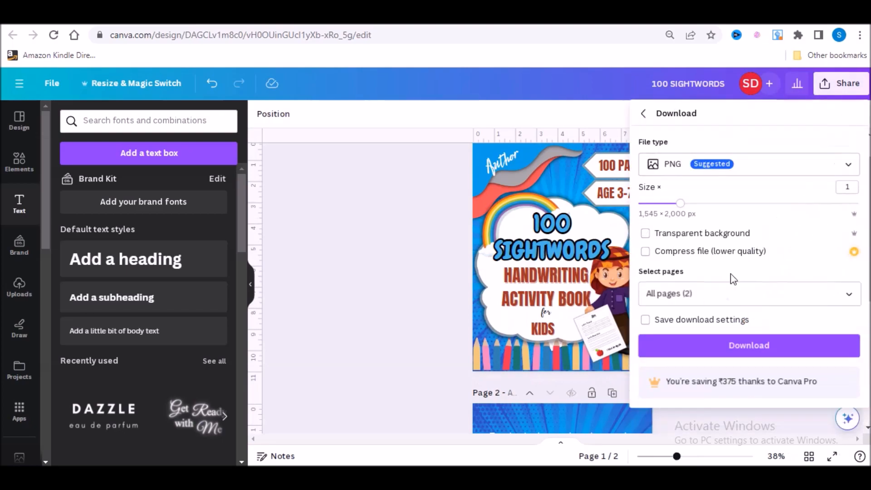
pyautogui.click(777, 353)
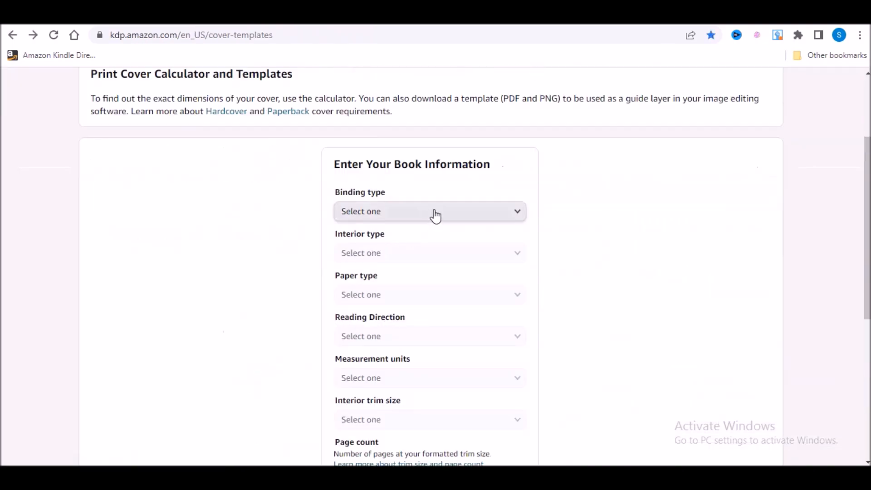
# - In the KDP cover calculator, set the binding to Paperback, interior to Black & white and paper to White paper
pyautogui.click(433, 215)
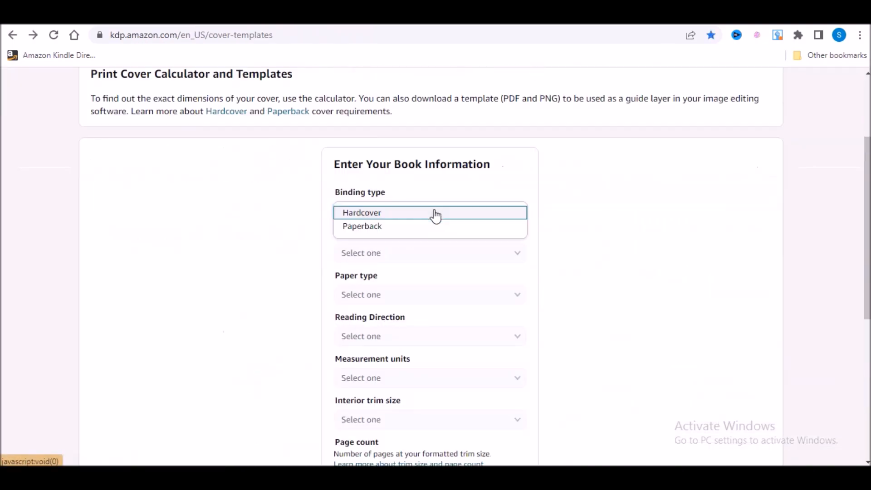
pyautogui.click(389, 227)
pyautogui.click(399, 257)
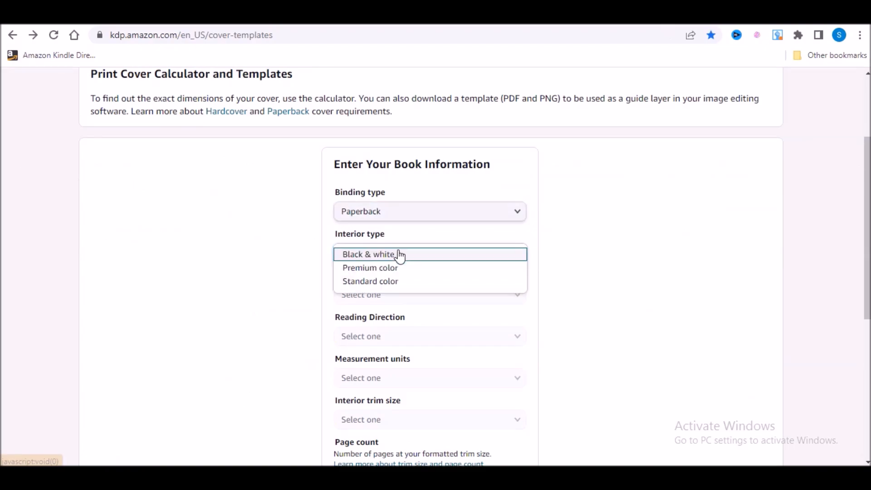
pyautogui.click(395, 256)
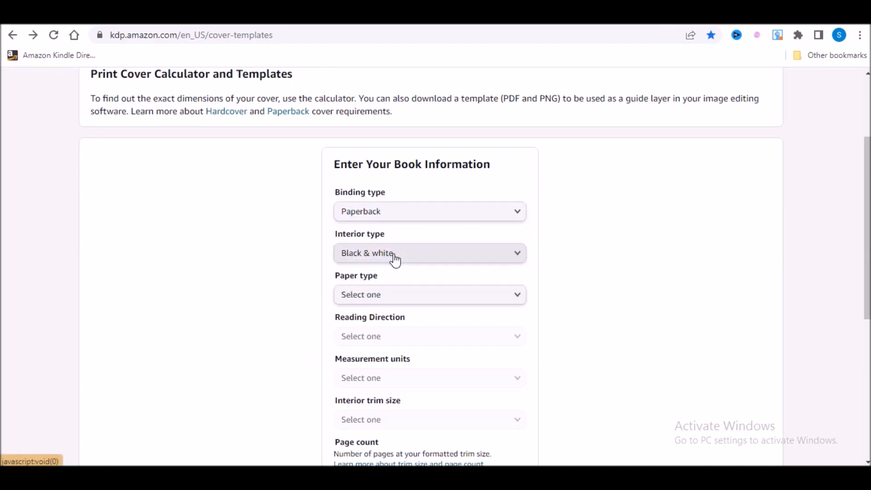
pyautogui.click(405, 300)
pyautogui.click(395, 312)
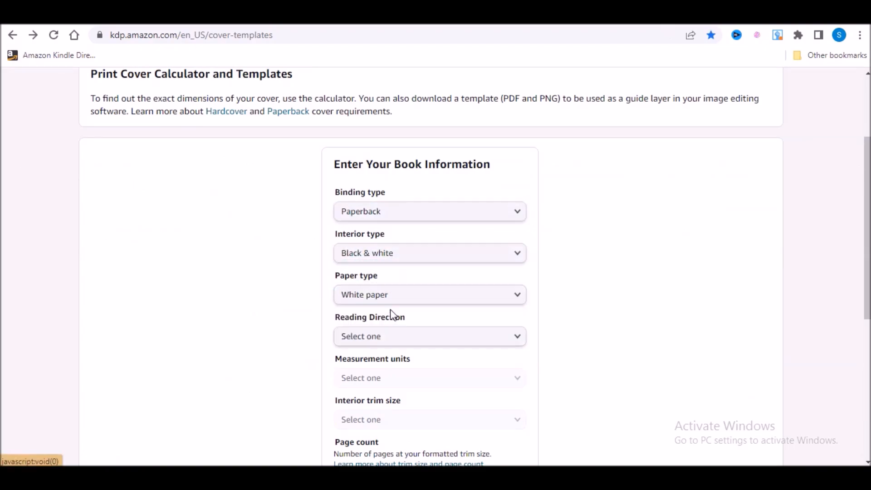
# - Set the reading direction to Left to Right and the measurement units to Inches
pyautogui.click(397, 340)
pyautogui.click(397, 339)
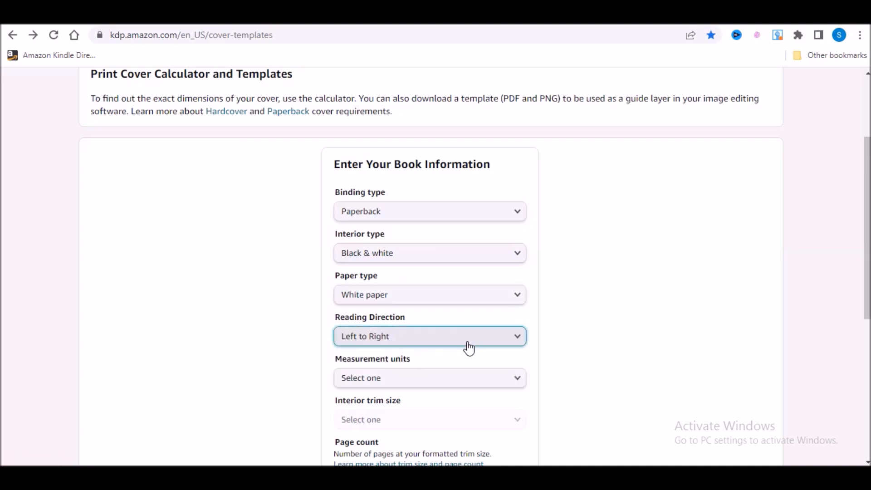
pyautogui.scroll(-3, 466, 345)
pyautogui.click(403, 259)
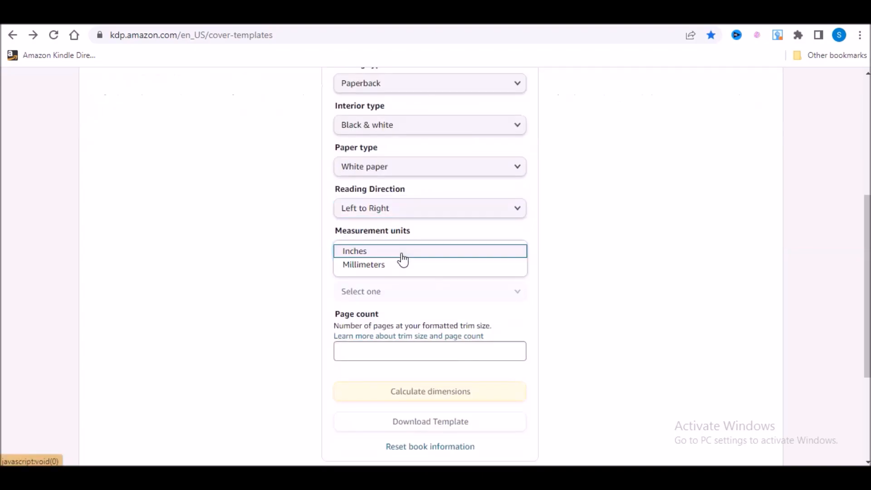
pyautogui.click(381, 254)
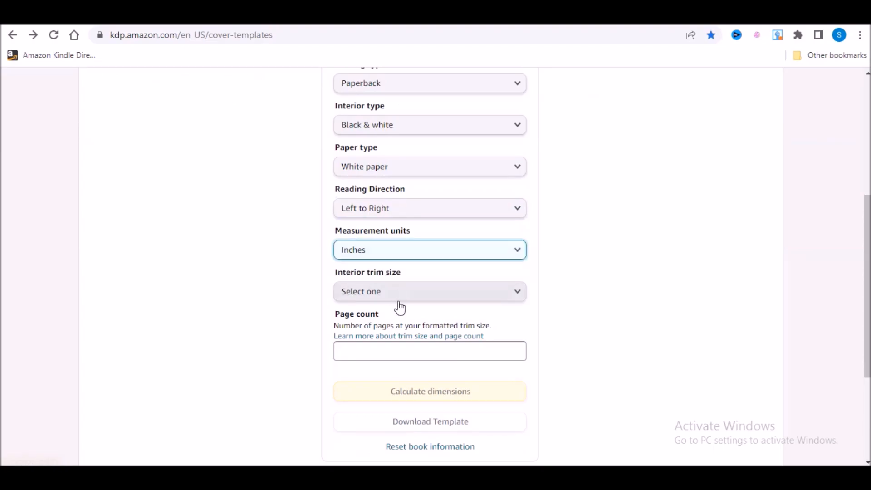
# - Set the interior trim size to 8.5 x 11 in and the page count to 100, and calculate the cover dimensions
pyautogui.click(404, 292)
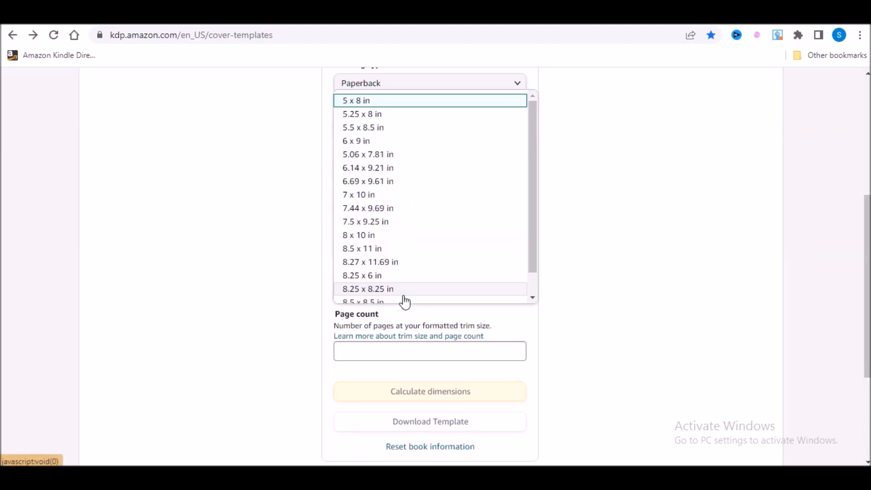
pyautogui.click(371, 249)
pyautogui.click(393, 352)
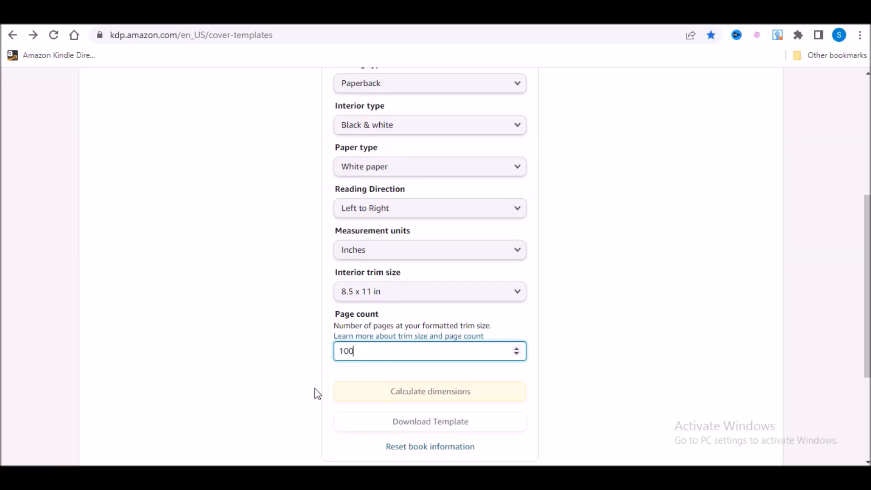
pyautogui.click(410, 401)
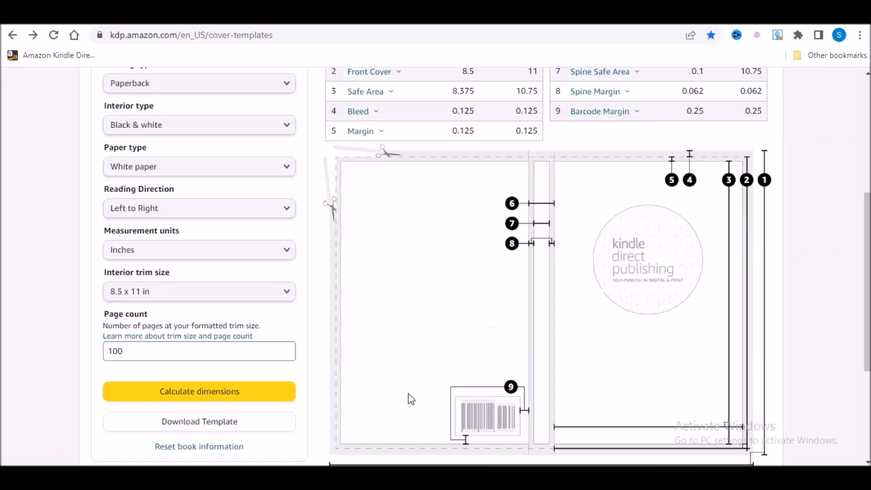
# - Download the cover template and open its PDF to look up the overall dimensions
pyautogui.click(206, 428)
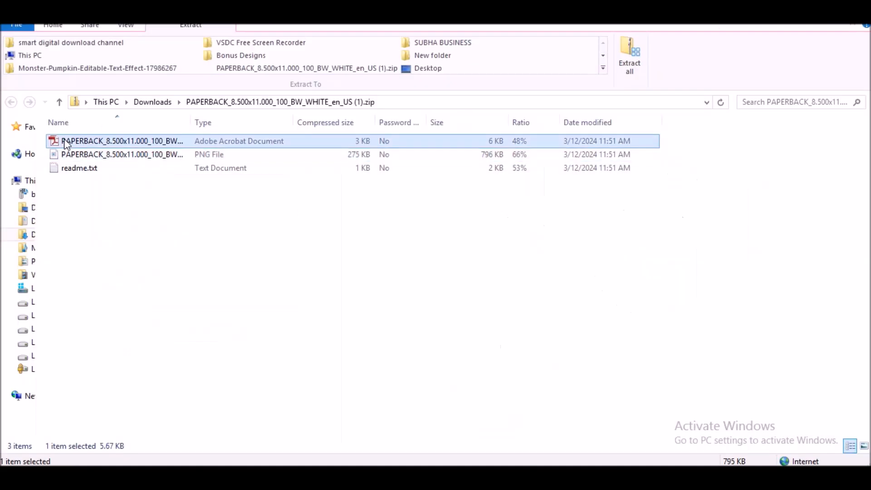
pyautogui.doubleClick(69, 141)
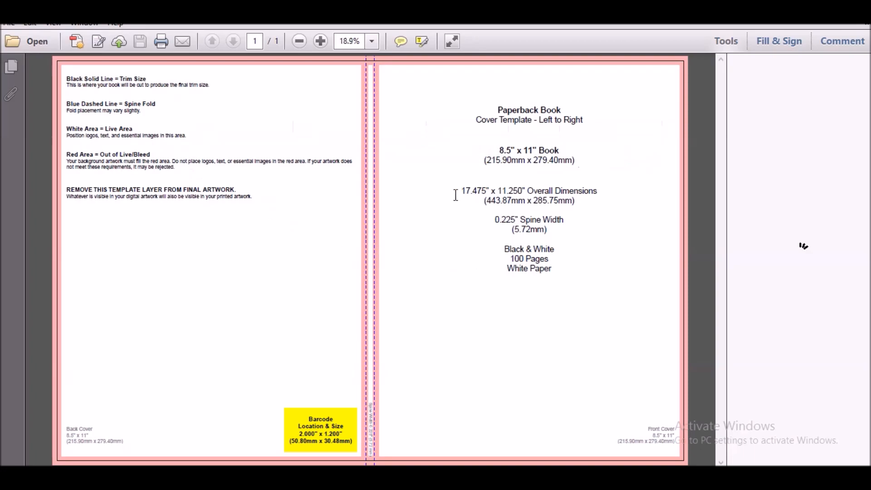
pyautogui.moveTo(523, 191); pyautogui.dragTo(461, 191)
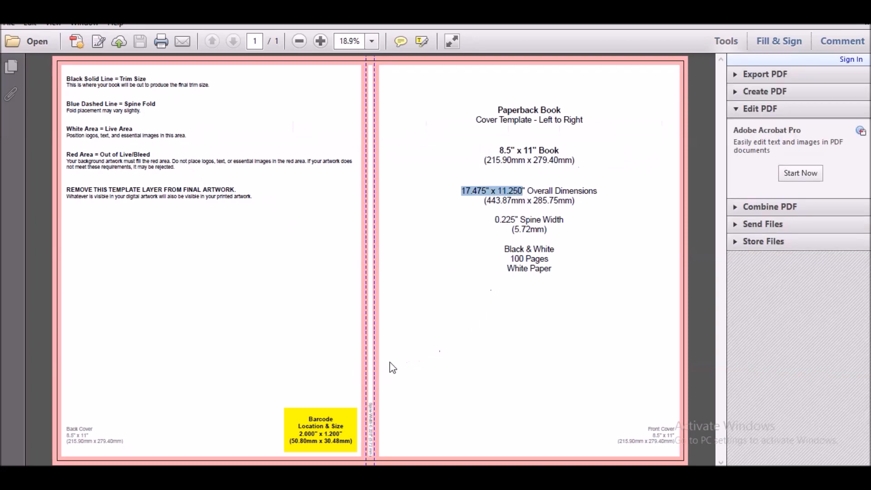
# - Switch to Canva and create a new custom-size design 17.475 in wide and 11.250 in high
pyautogui.hotkey('alt', 'Tab')
pyautogui.click(324, 19)
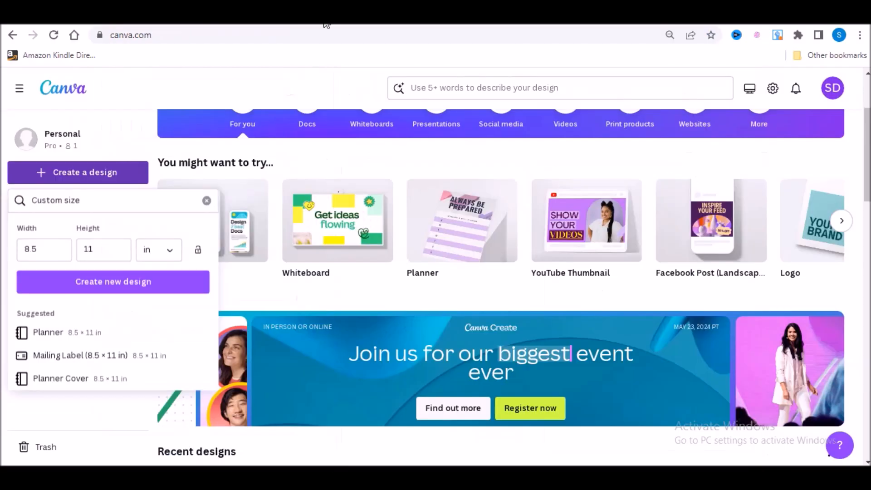
pyautogui.click(170, 252)
pyautogui.doubleClick(50, 247)
pyautogui.write('17475')
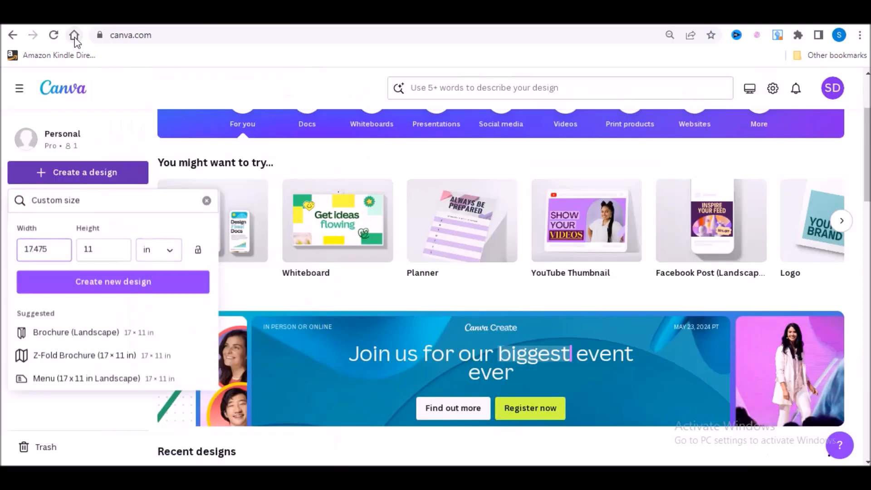
pyautogui.click(117, 248)
pyautogui.write('.250')
pyautogui.hotkey('alt', 'Tab')
pyautogui.hotkey('alt', 'Tab')
pyautogui.click(132, 283)
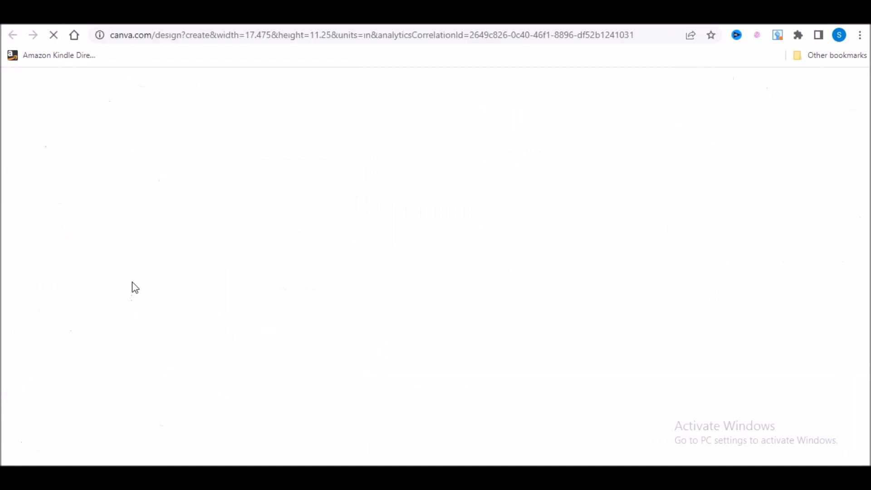
# - Upload 1.png and 2.png from the 100 SIGHTWORDS folder to the design's uploads
pyautogui.click(19, 287)
pyautogui.click(139, 153)
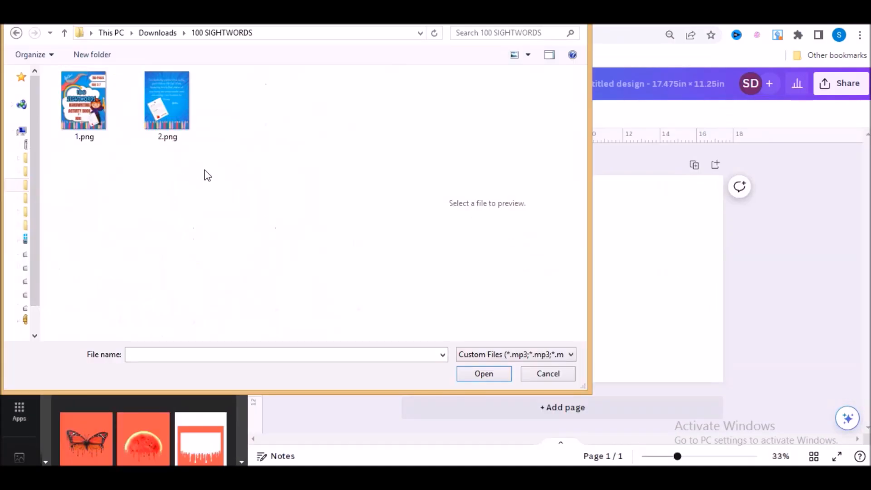
pyautogui.moveTo(211, 164); pyautogui.dragTo(69, 115)
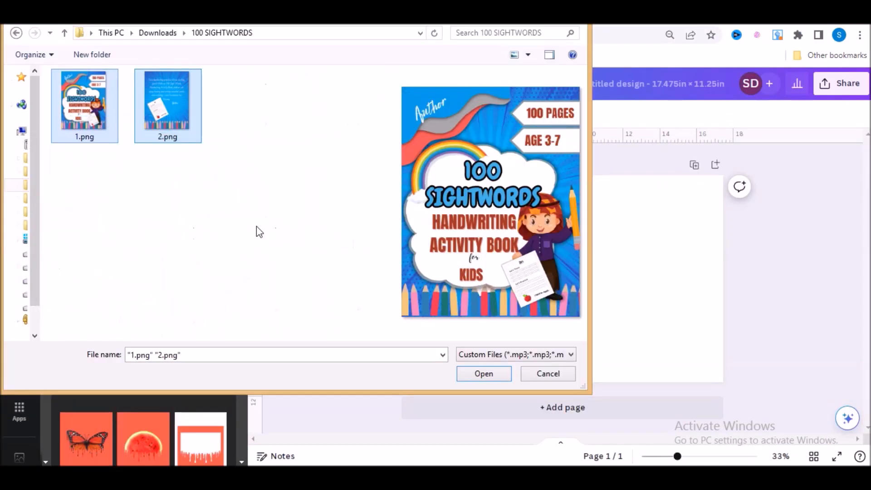
pyautogui.click(482, 373)
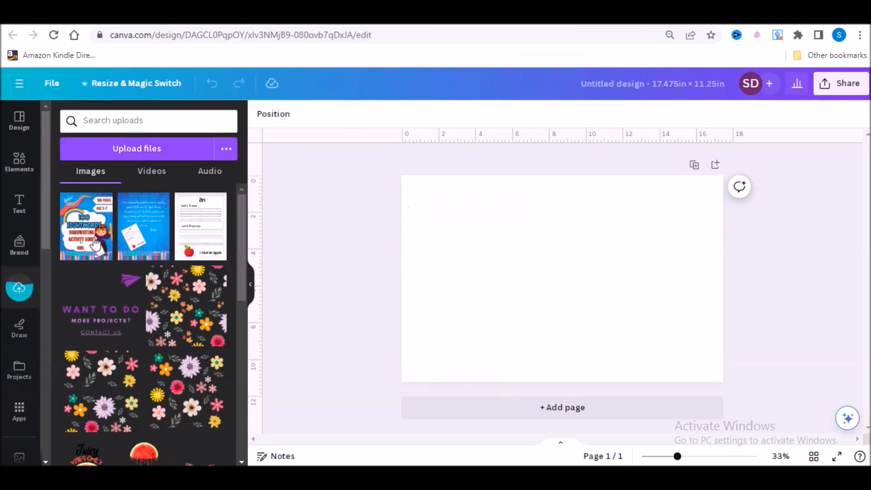
# - Place the front cover image on the right half of the page and enlarge it to the full page height
pyautogui.click(92, 236)
pyautogui.moveTo(584, 317); pyautogui.dragTo(684, 287)
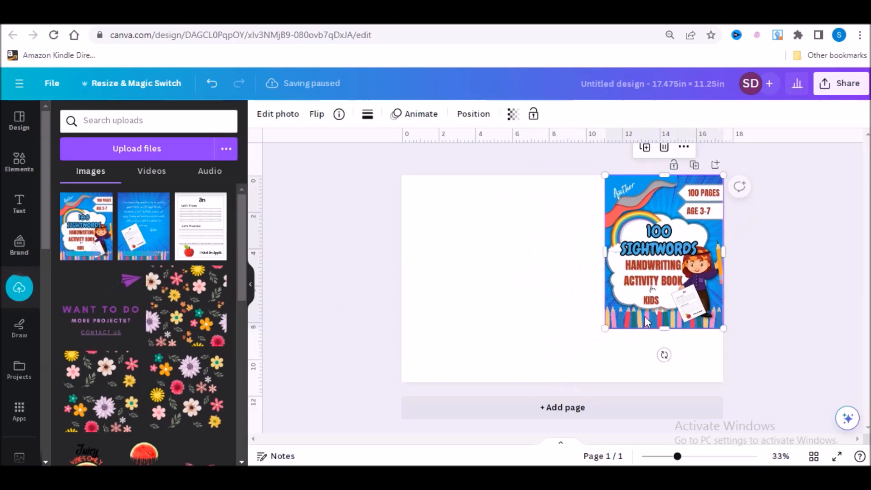
pyautogui.moveTo(606, 328); pyautogui.dragTo(557, 378)
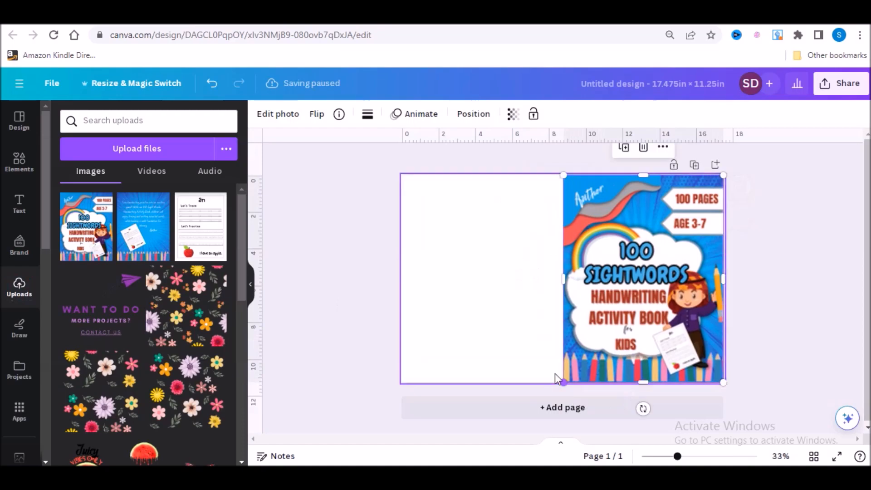
# - Place the back cover image on the left half of the page and enlarge it to the full page height
pyautogui.click(132, 226)
pyautogui.moveTo(527, 279); pyautogui.dragTo(444, 254)
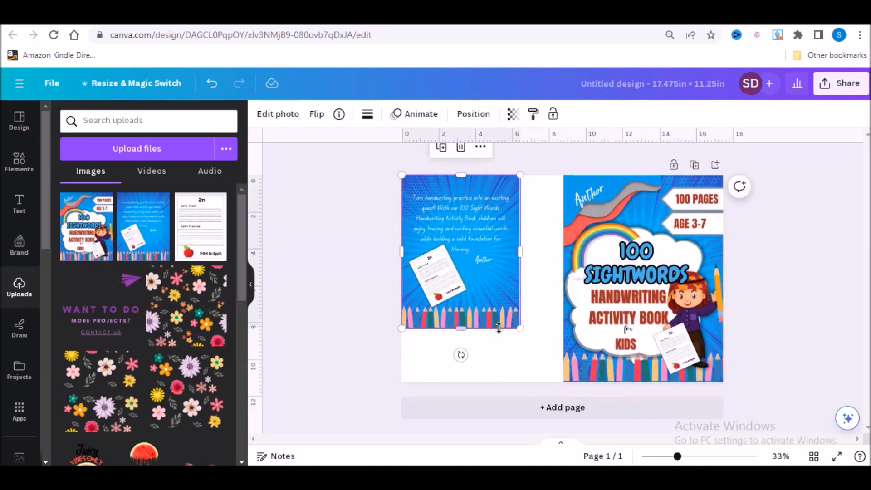
pyautogui.moveTo(519, 328); pyautogui.dragTo(564, 383)
pyautogui.click(365, 270)
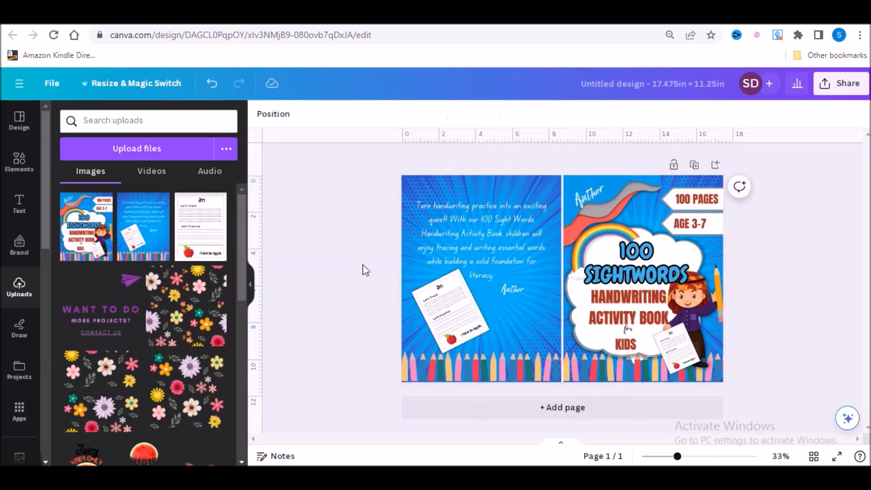
# - Fill the page background, seen in the spine gap between the covers, with the photo color #2a8ed4
pyautogui.moveTo(678, 458); pyautogui.dragTo(701, 458)
pyautogui.scroll(5, 562, 282)
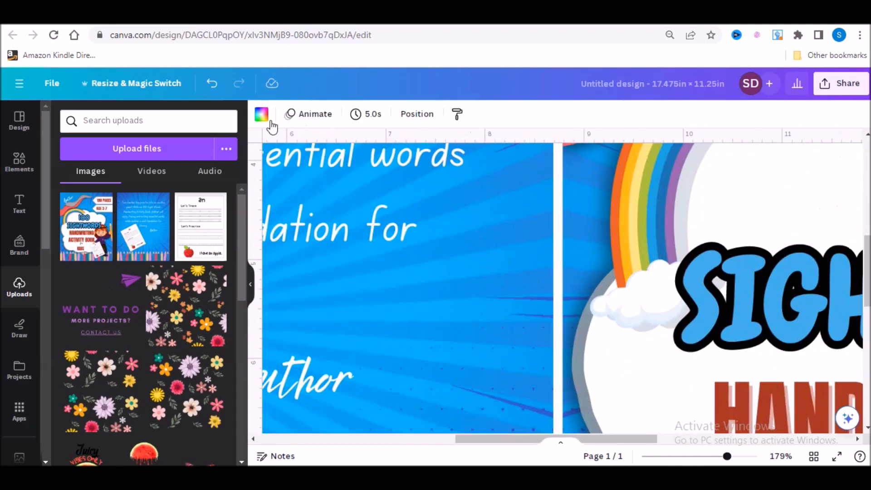
pyautogui.click(262, 116)
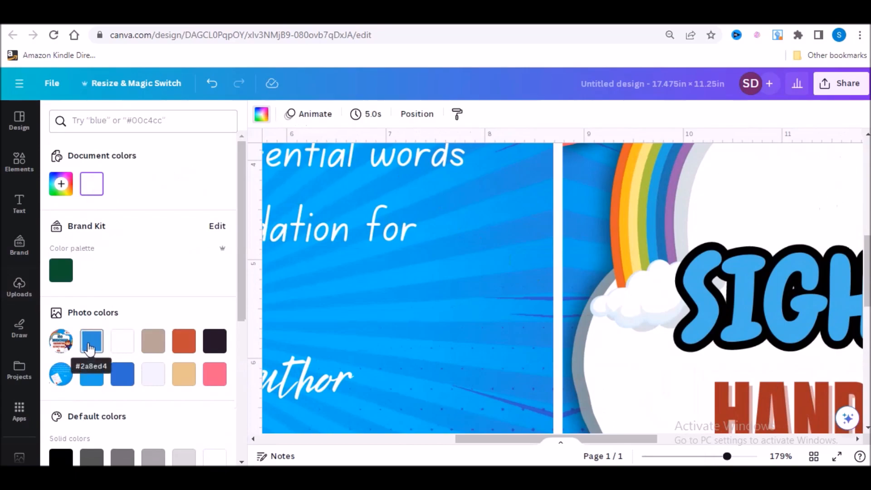
pyautogui.click(90, 347)
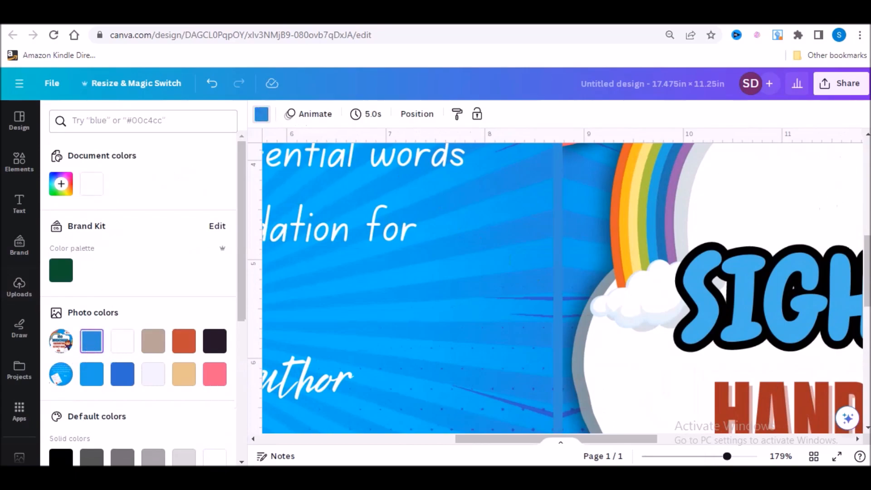
pyautogui.moveTo(727, 457); pyautogui.dragTo(677, 457)
pyautogui.press('Escape')
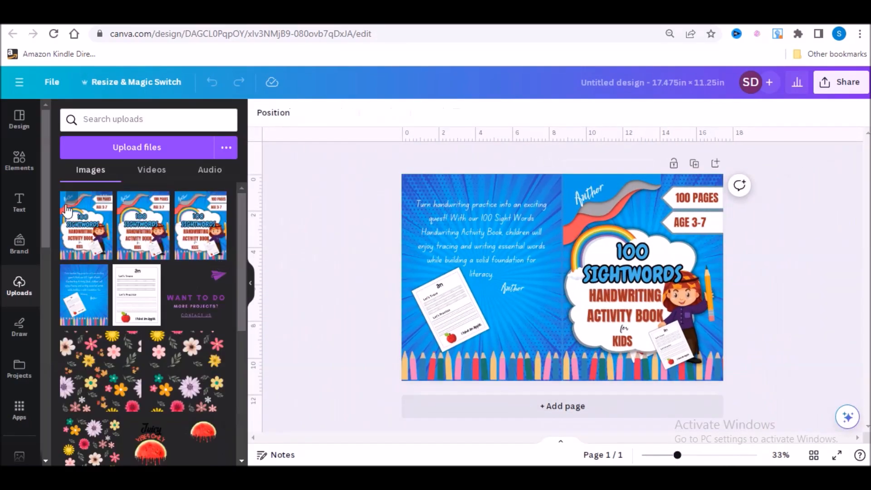
# - Upload the KDP template image PAPERBACK_8.500x11.000_100_BW_WHITE_en_US.png to the design's uploads
pyautogui.click(113, 146)
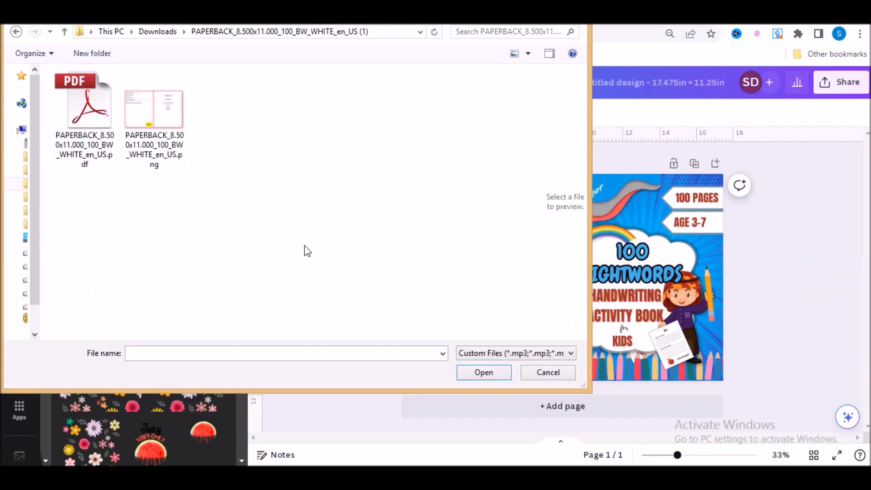
pyautogui.click(170, 137)
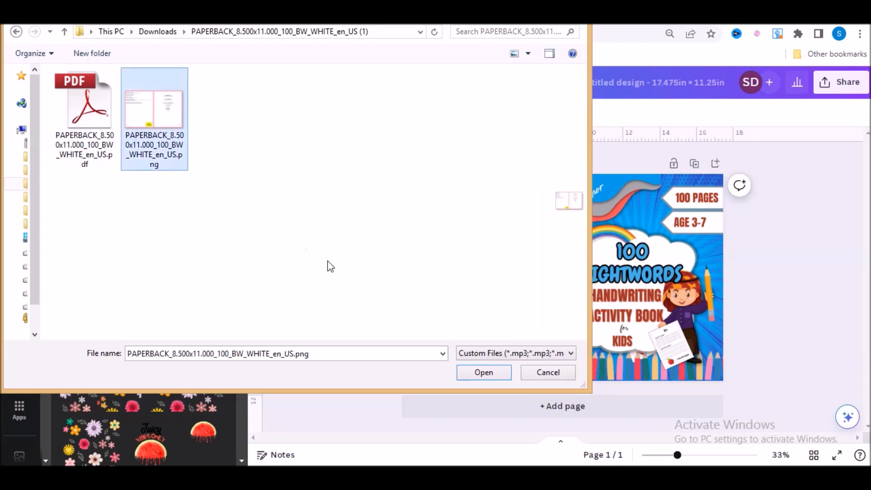
pyautogui.click(482, 376)
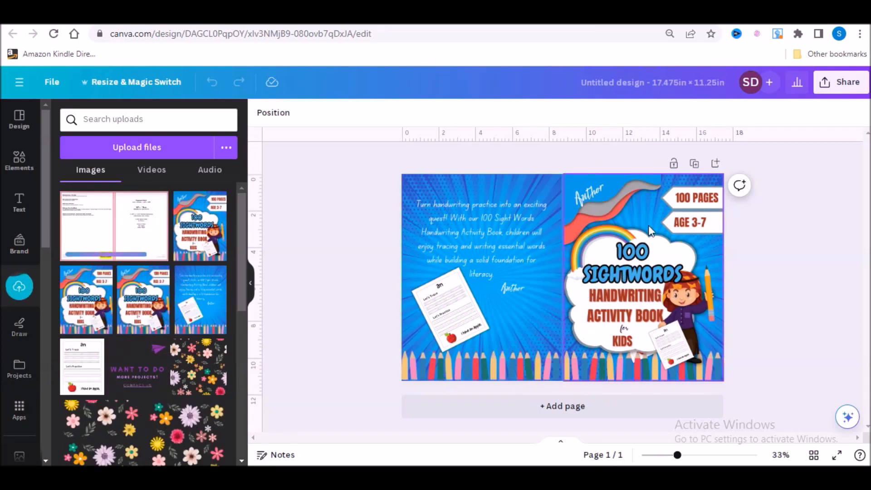
# - Duplicate the full cover page and return to page 1
pyautogui.click(694, 164)
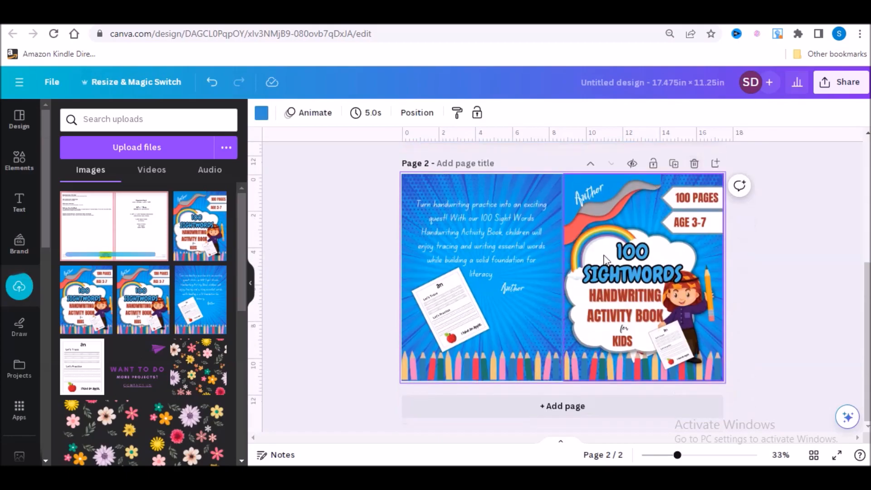
pyautogui.scroll(5, 492, 272)
pyautogui.click(472, 281)
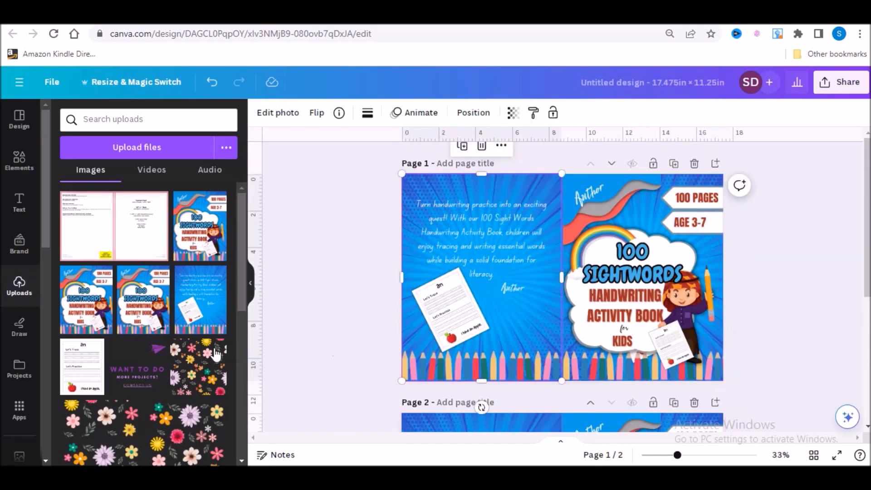
pyautogui.click(325, 261)
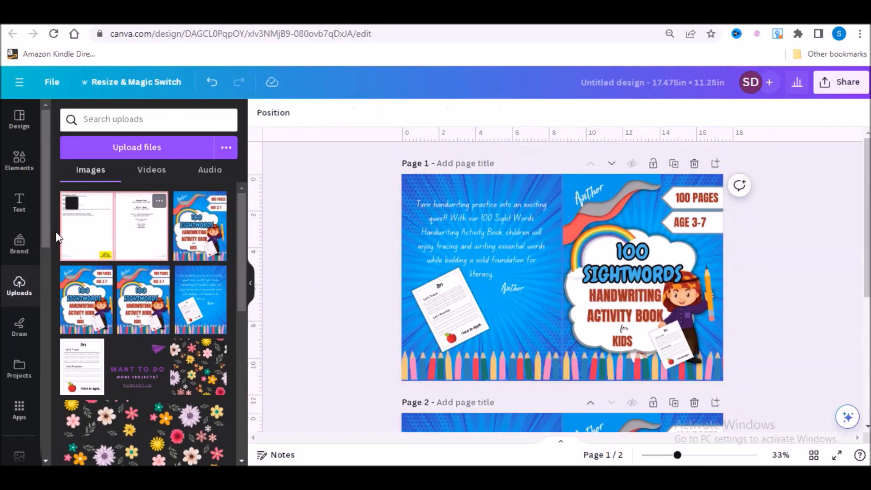
# - Add the KDP template image to page 1, align it to the upper-left corner and enlarge it to cover the whole page
pyautogui.click(100, 239)
pyautogui.moveTo(597, 296); pyautogui.dragTo(513, 271)
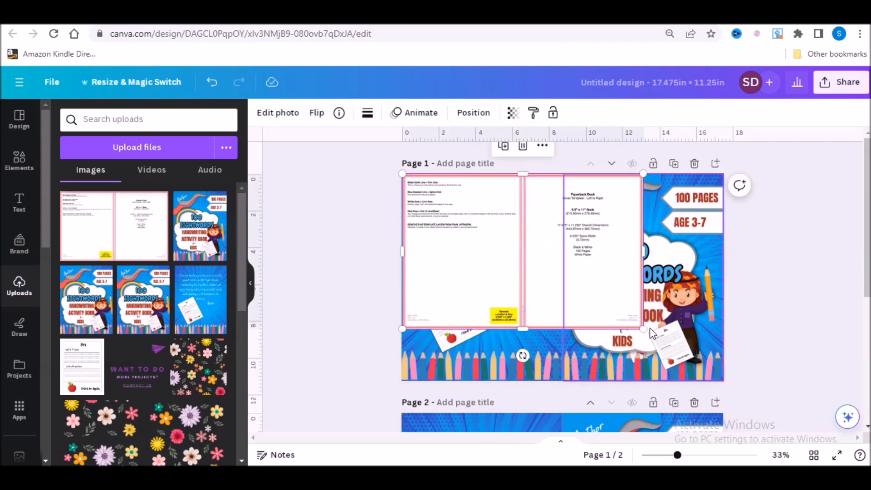
pyautogui.moveTo(643, 328); pyautogui.dragTo(717, 385)
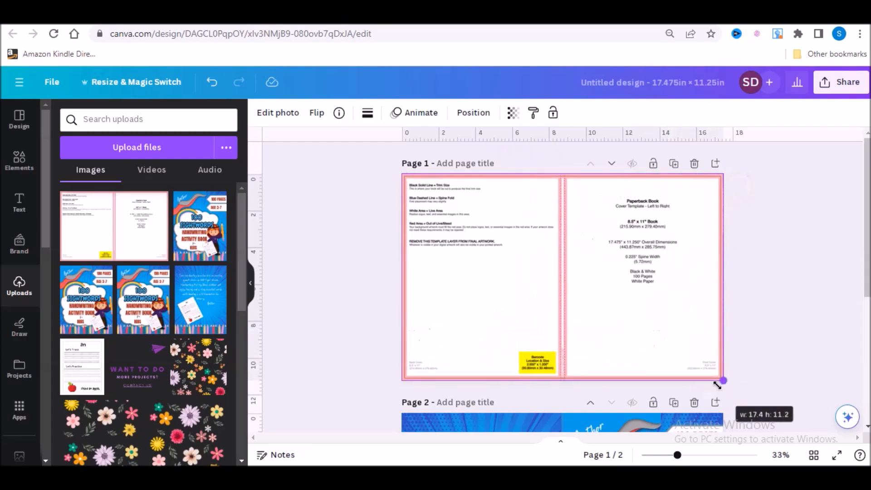
pyautogui.moveTo(717, 385); pyautogui.dragTo(717, 385)
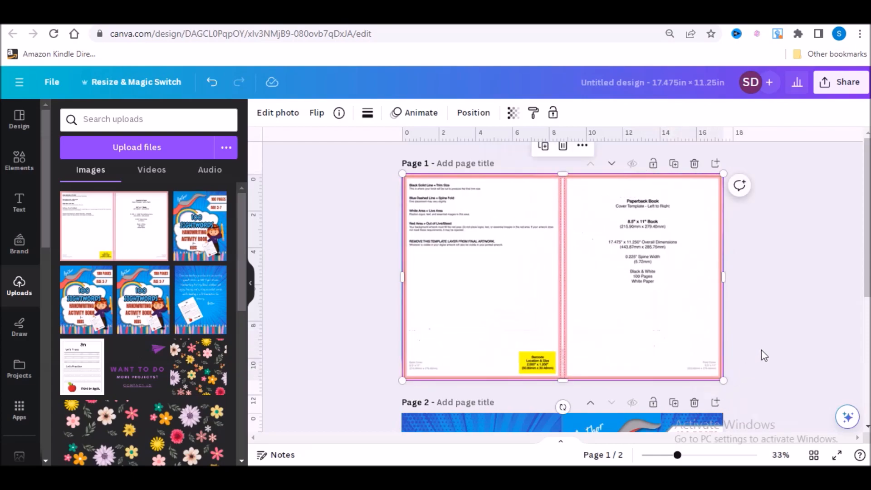
# - Set the template overlay's transparency to 33 and check the cover artwork against its margins, spine and barcode area
pyautogui.click(513, 112)
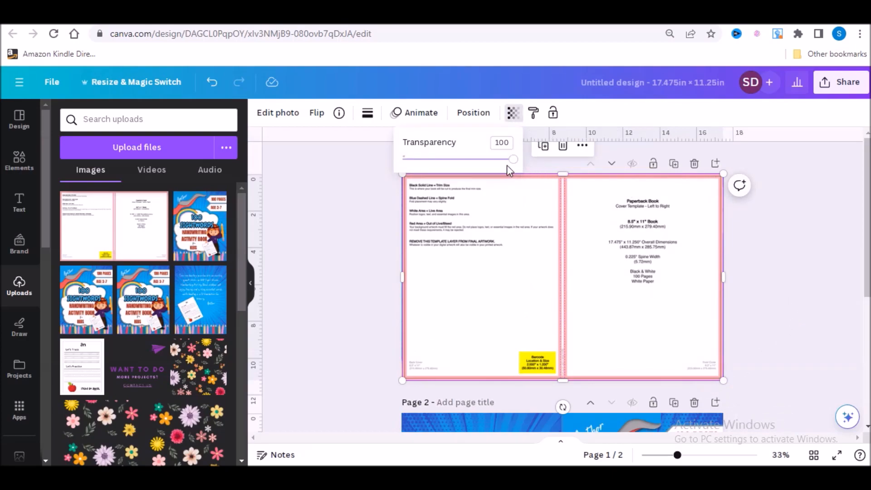
pyautogui.moveTo(513, 160); pyautogui.dragTo(440, 163)
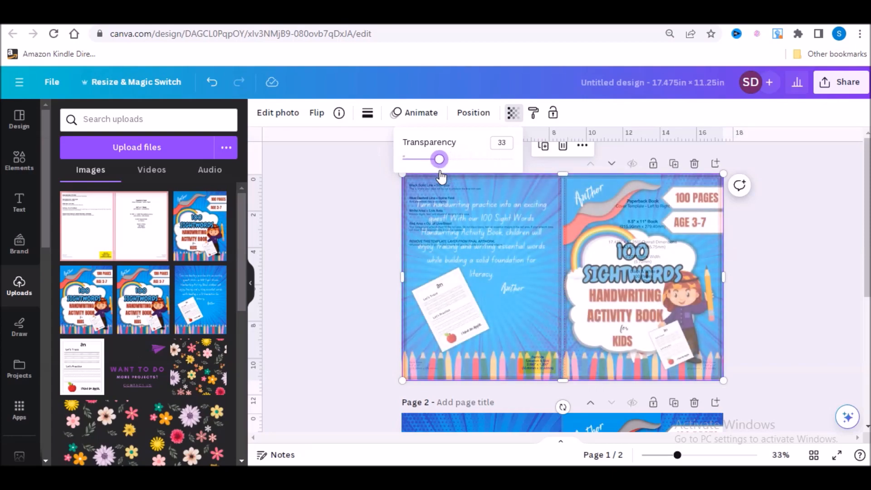
pyautogui.moveTo(681, 456); pyautogui.dragTo(690, 458)
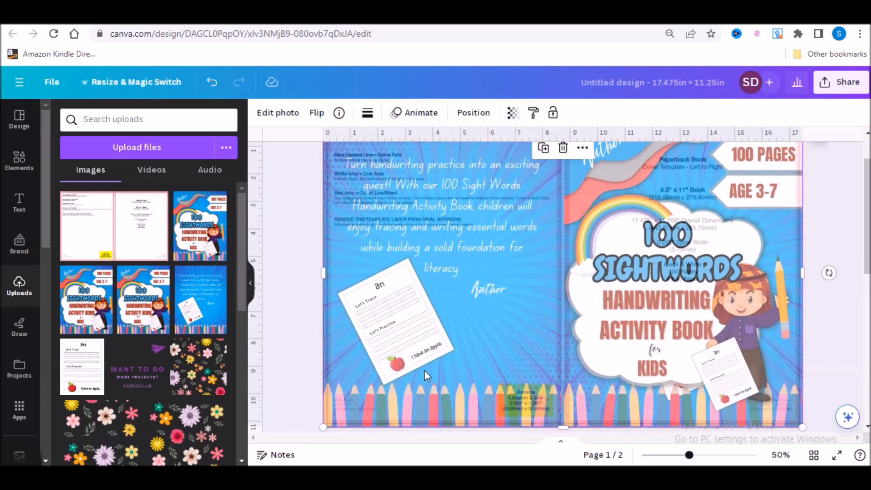
pyautogui.scroll(2, 358, 274)
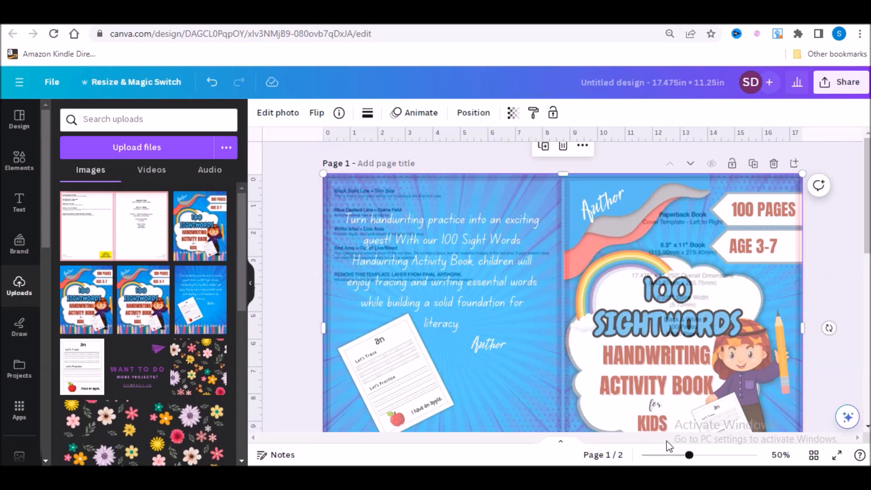
pyautogui.scroll(-2, 658, 344)
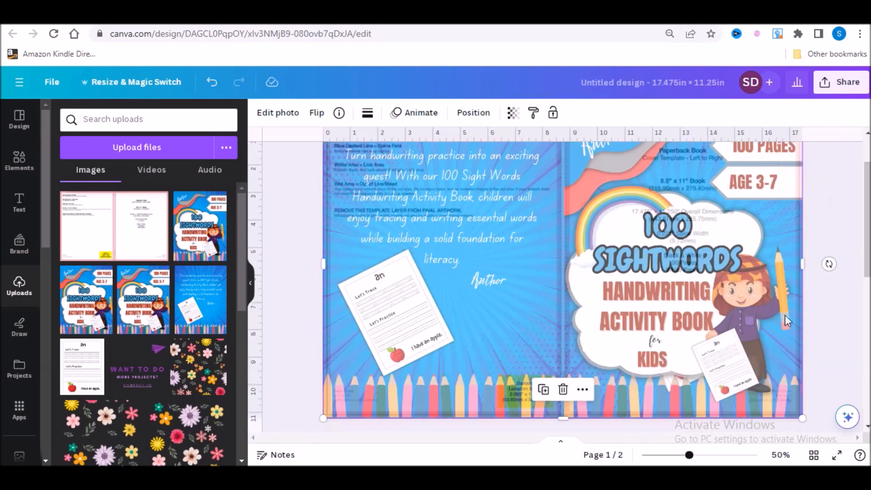
pyautogui.scroll(2, 787, 272)
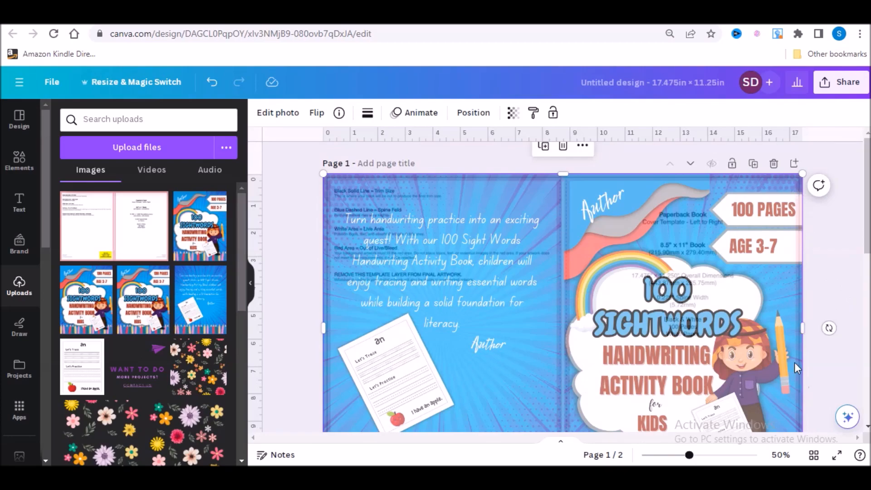
# - Review the cover on page 1 under the KDP template overlay down to the barcode area, and delete the overlay from the page
pyautogui.scroll(-6, 794, 362)
pyautogui.scroll(2, 794, 362)
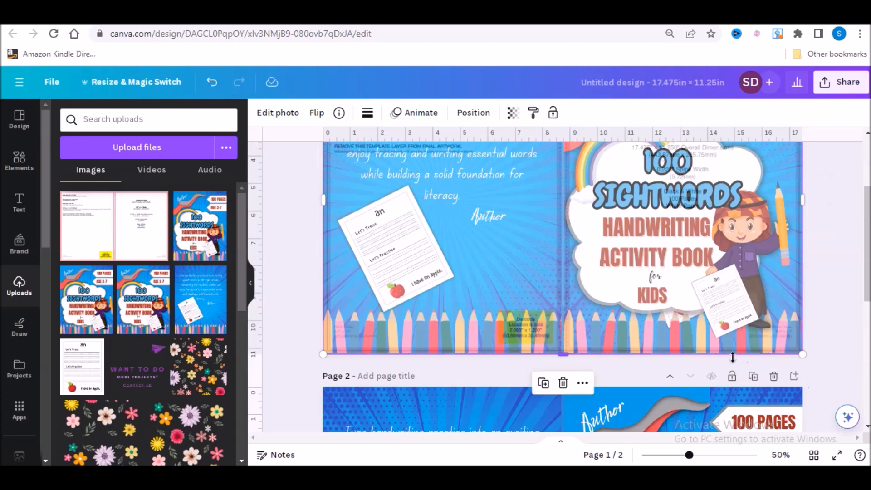
pyautogui.scroll(4, 745, 259)
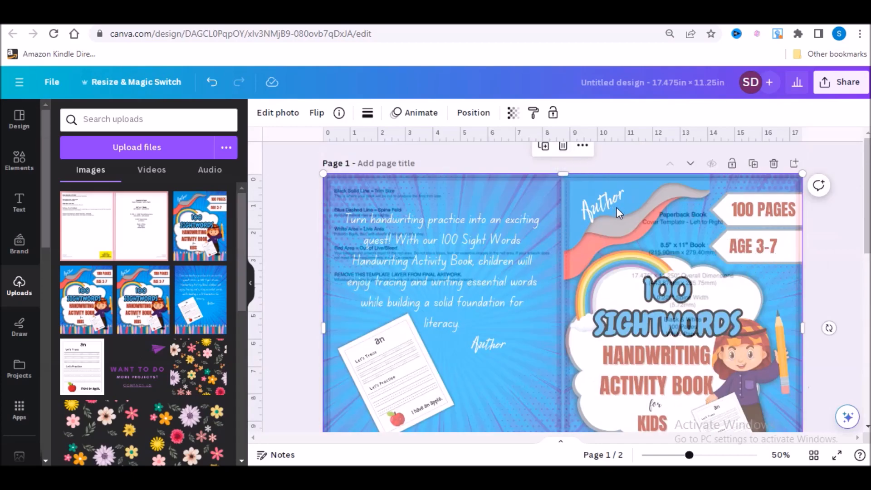
pyautogui.press('Delete')
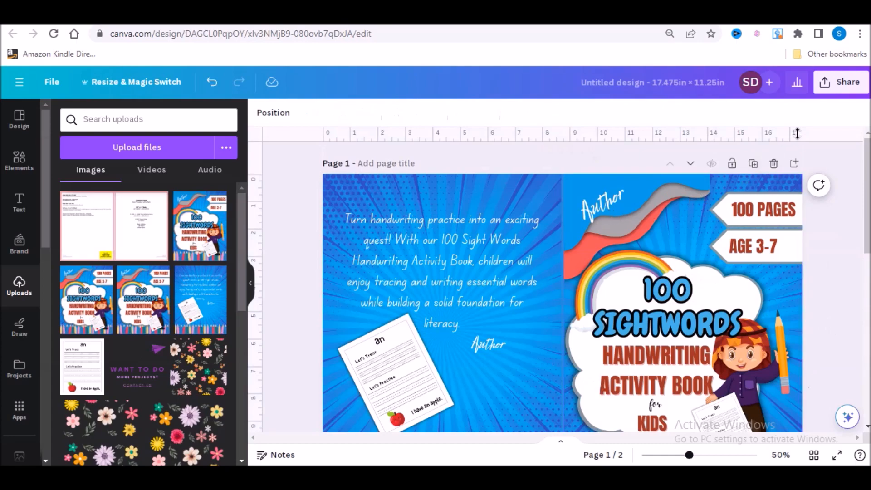
# - Download the cover design as a PDF Print file and open the downloaded PDF to view the whole cover
pyautogui.click(845, 93)
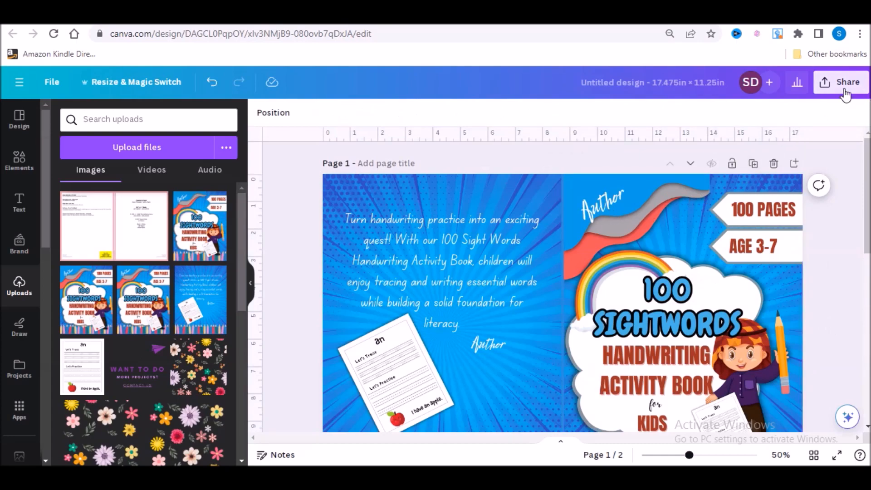
pyautogui.click(703, 375)
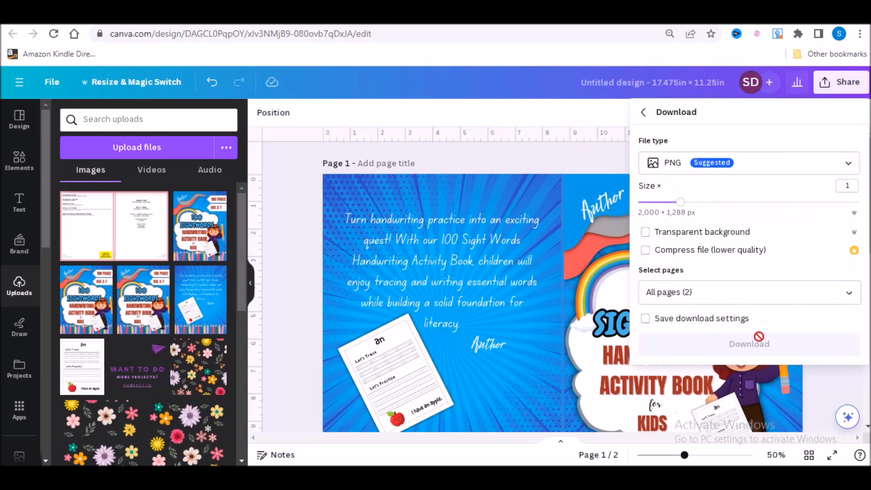
pyautogui.click(846, 170)
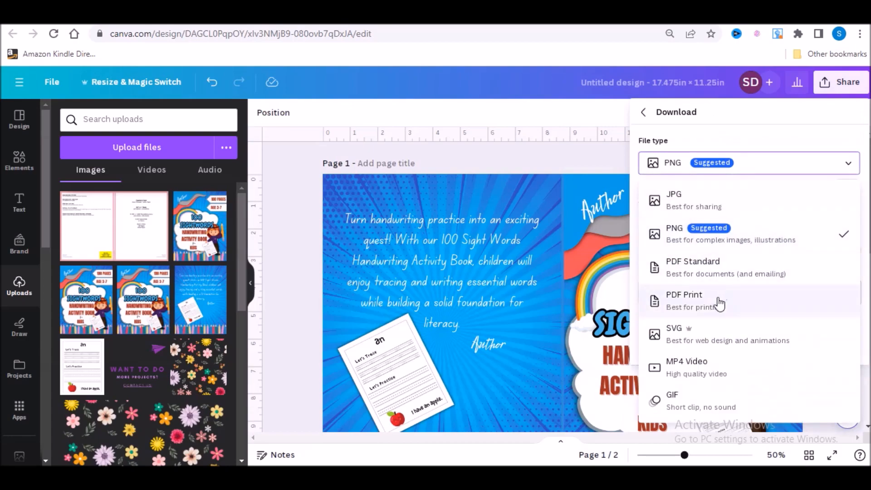
pyautogui.click(721, 302)
pyautogui.click(751, 357)
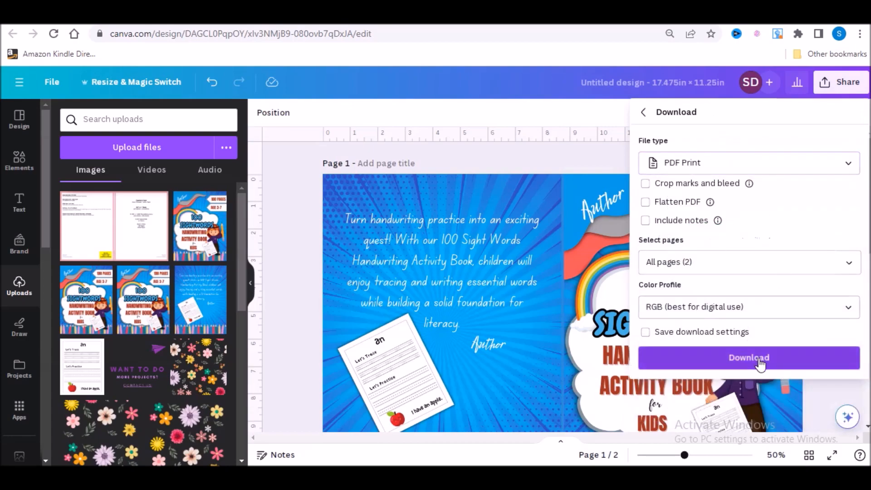
pyautogui.click(54, 450)
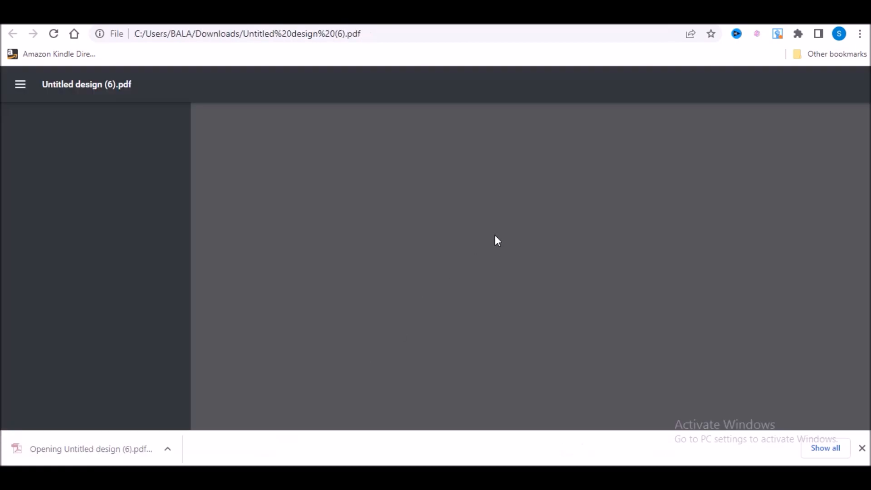
pyautogui.keyDown('ctrl'); pyautogui.scroll(-3, 500, 207); pyautogui.keyUp('ctrl')
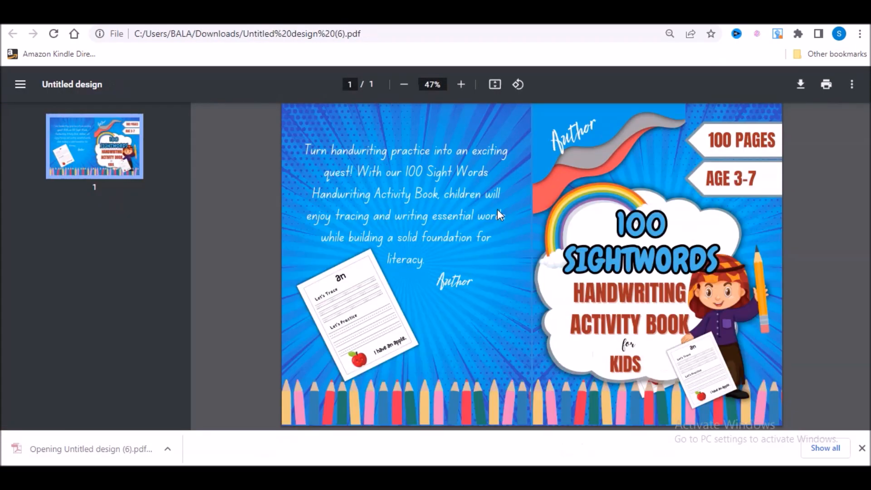